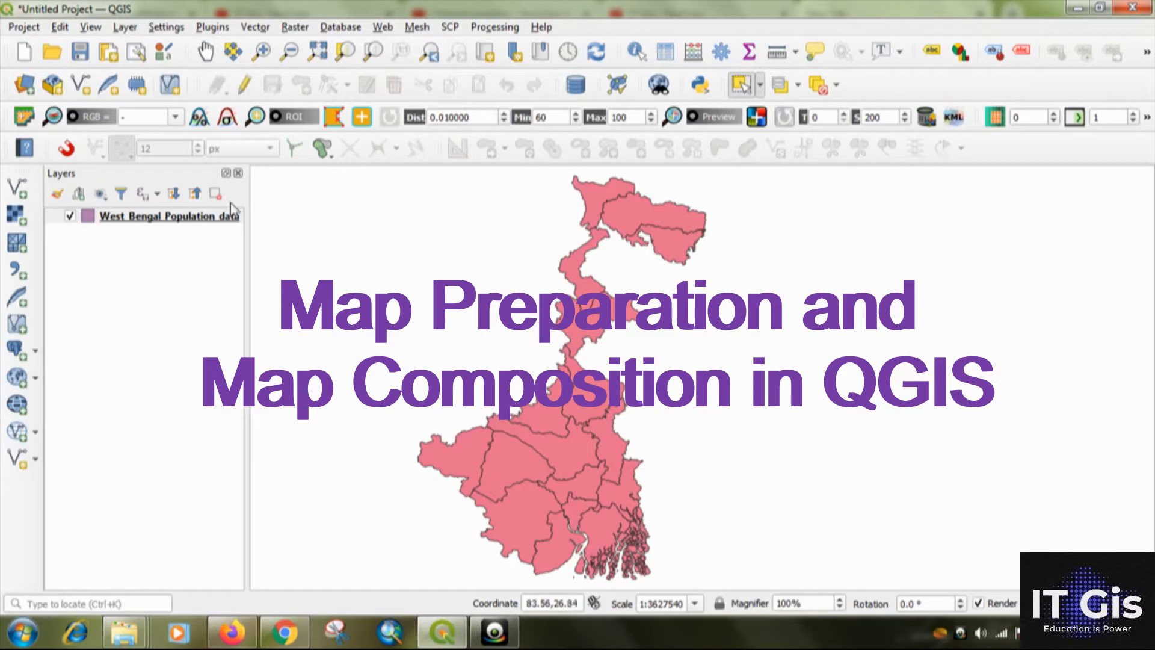
Step: Set the West_Bengal_Population_data layer's symbology to Graduated, based on the Density field
click(187, 228)
right_click(184, 222)
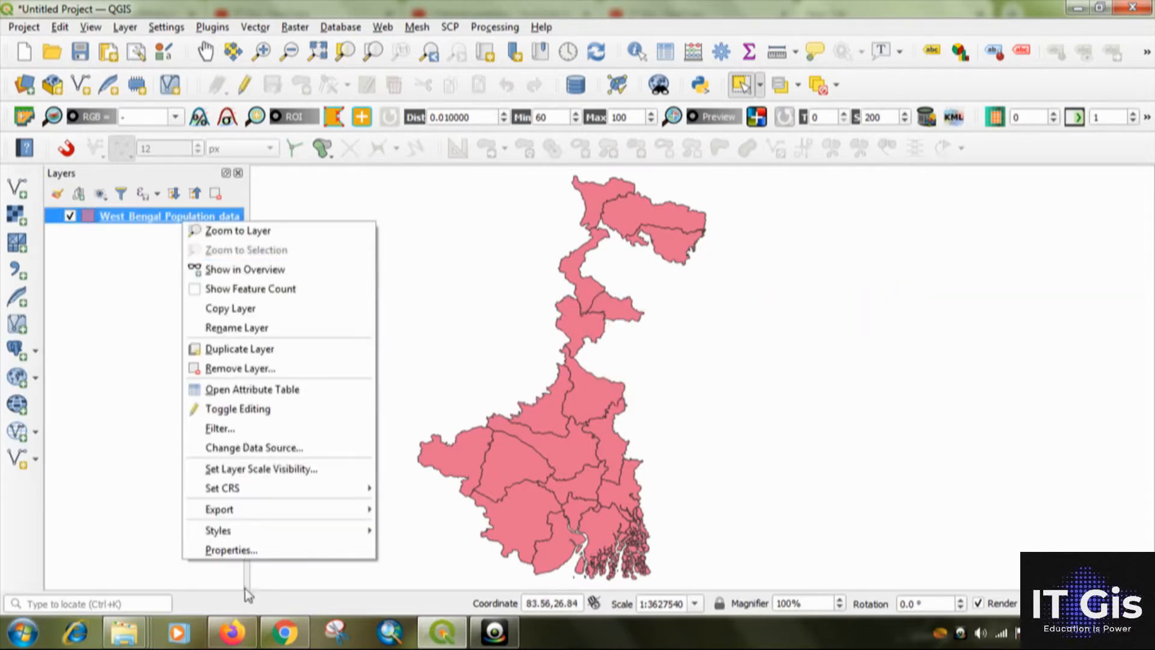
click(239, 552)
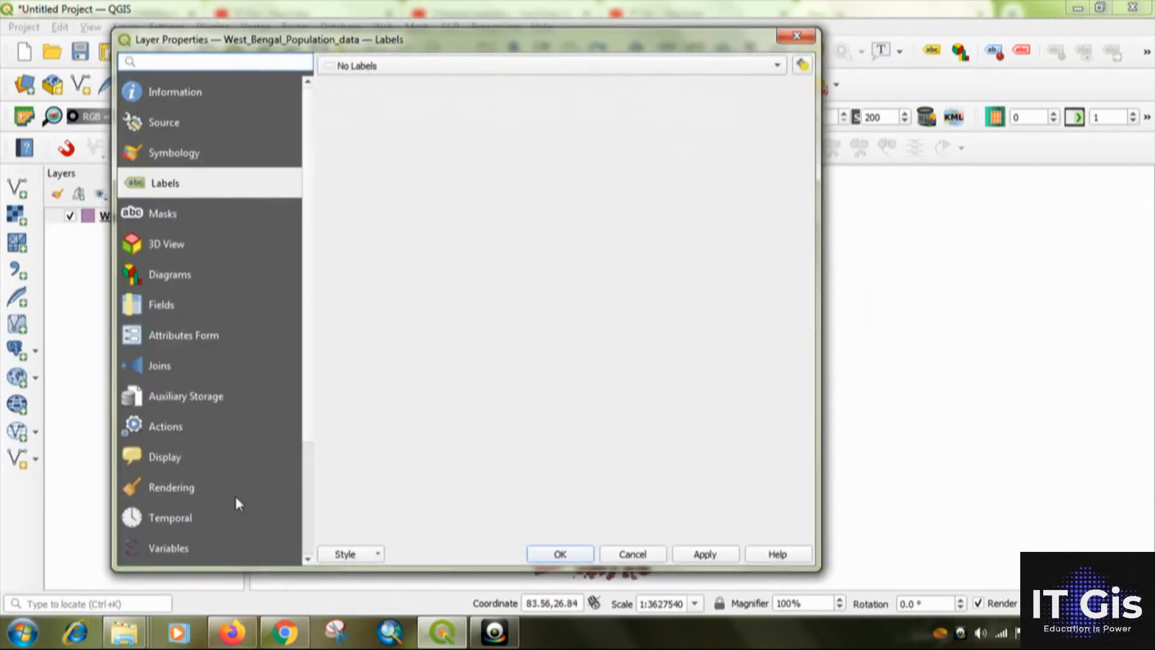
click(204, 151)
click(484, 67)
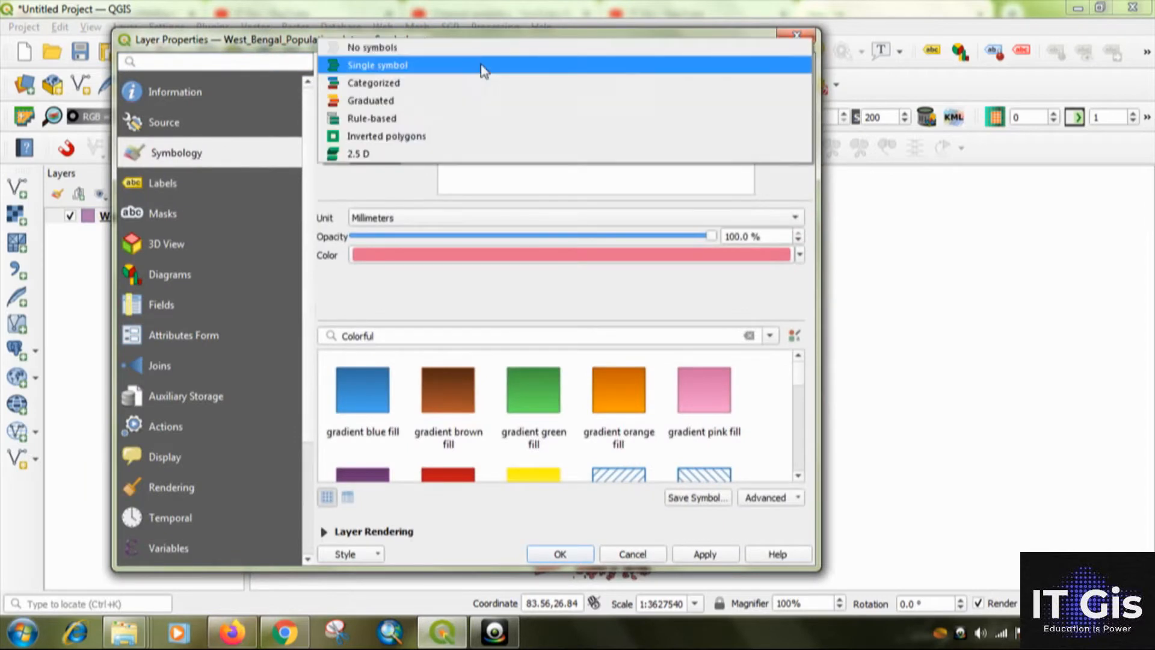
click(457, 112)
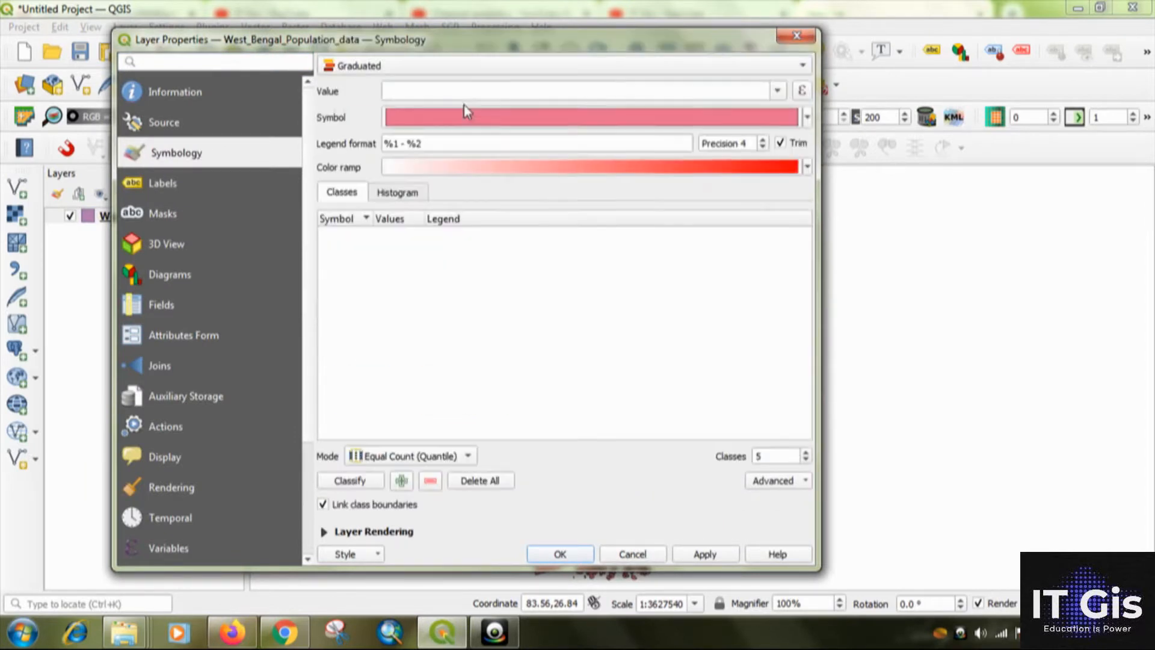
click(777, 90)
click(546, 132)
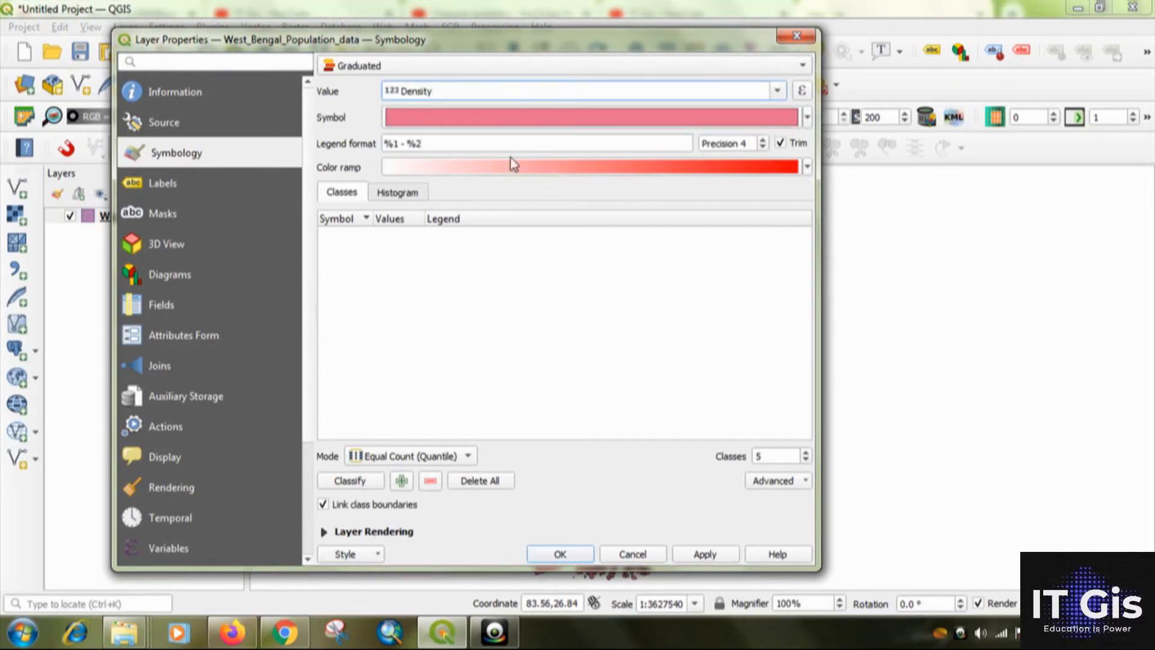
Step: Classify the density values with the Natural Breaks (Jenks) mode and apply the graduated style to the layer
click(356, 462)
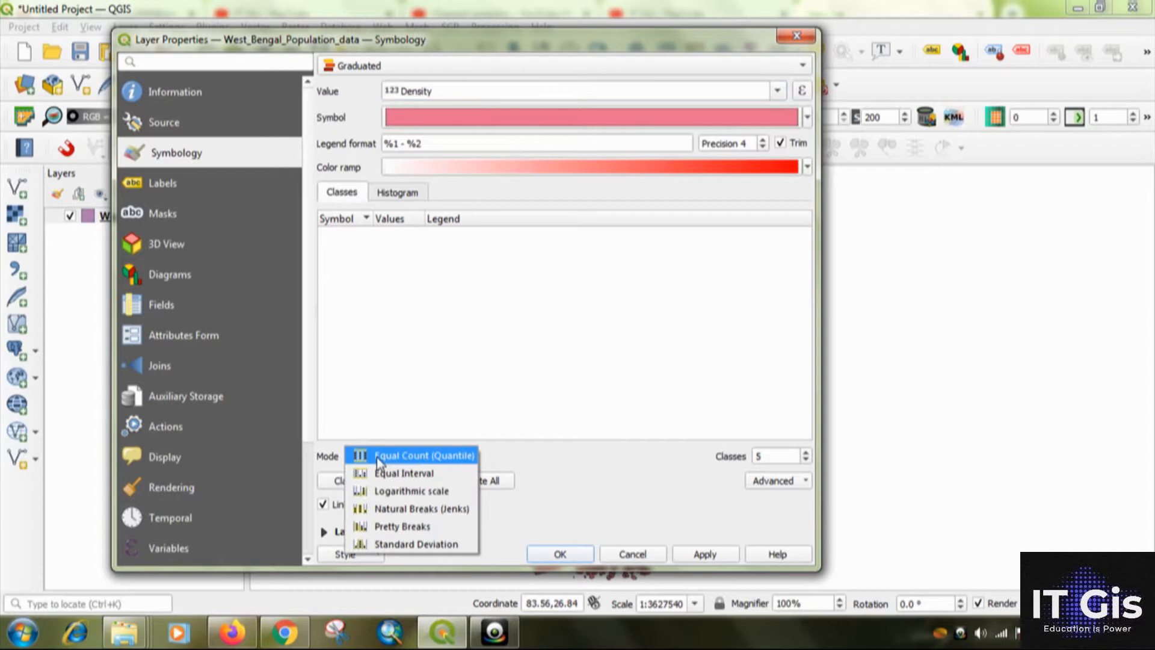
click(401, 510)
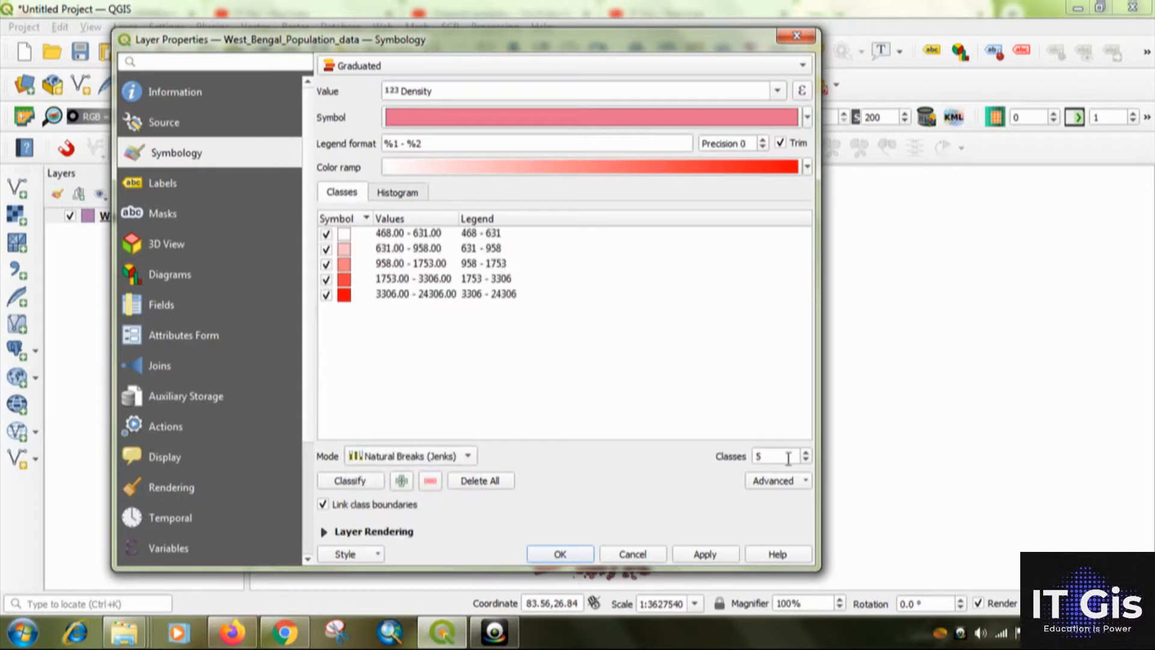
click(704, 553)
click(559, 554)
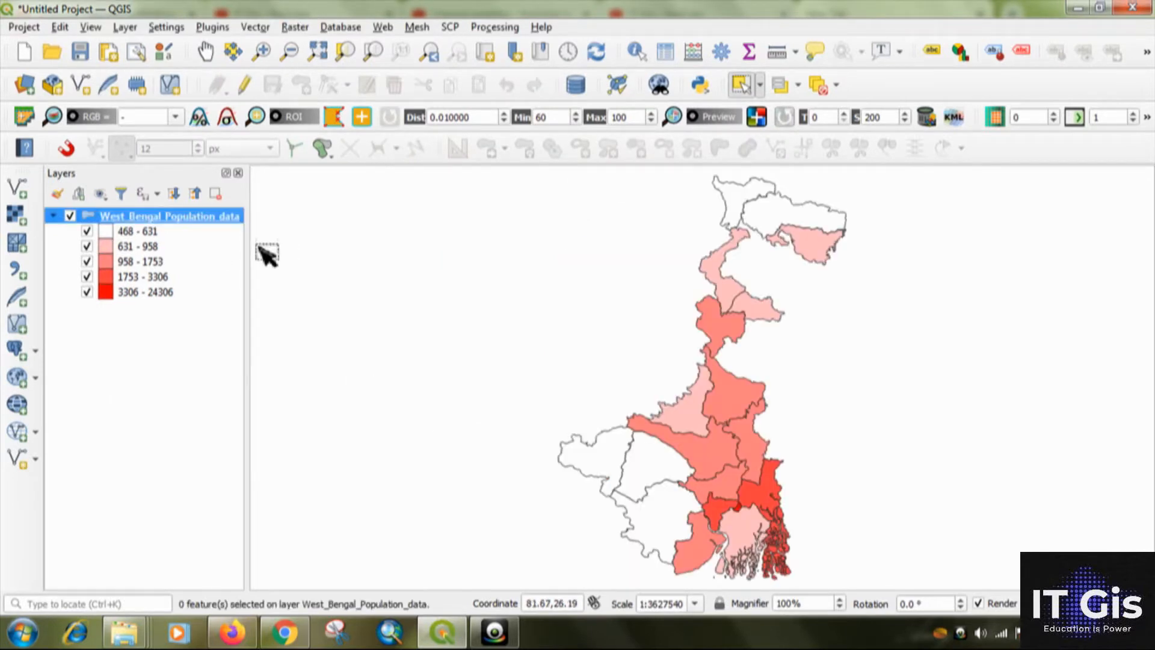
Step: Rename the West_Bengal_Population_data layer to Population Density
right_click(206, 219)
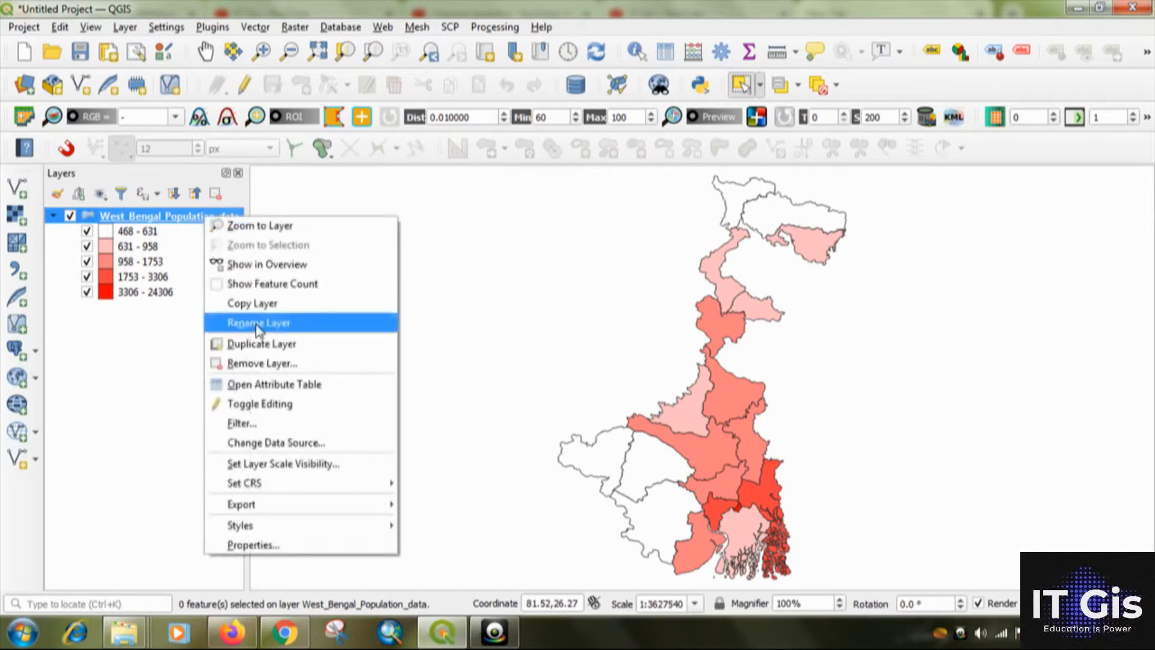
click(241, 323)
drag(239, 214, 210, 215)
key(BackSpace)
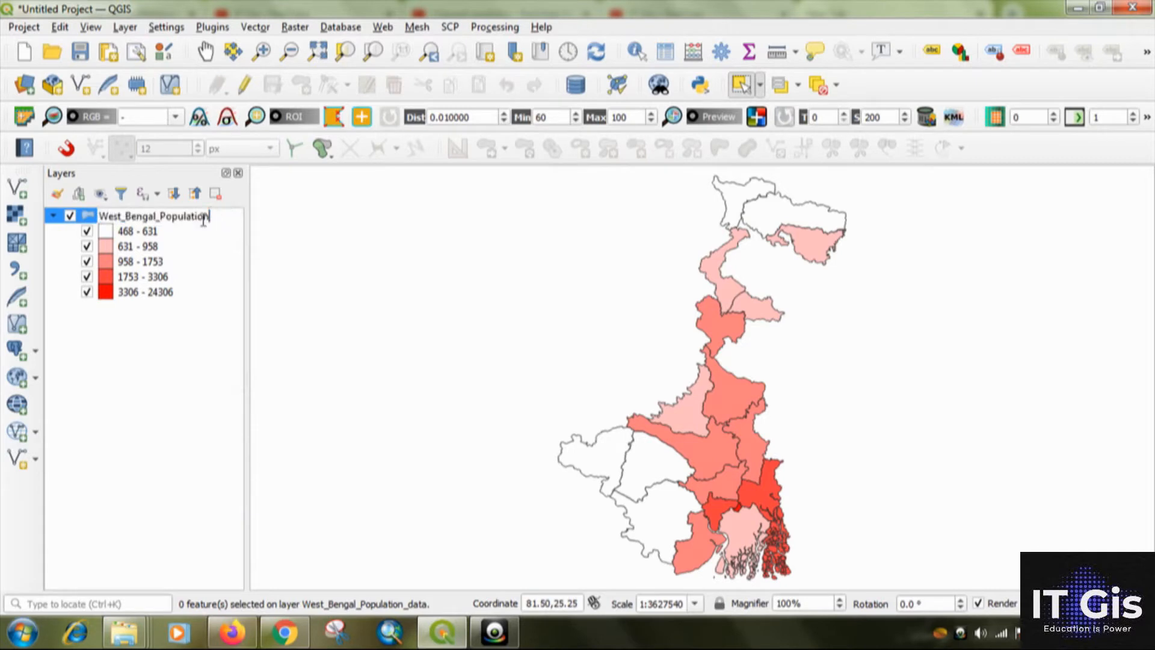
drag(164, 217, 99, 216)
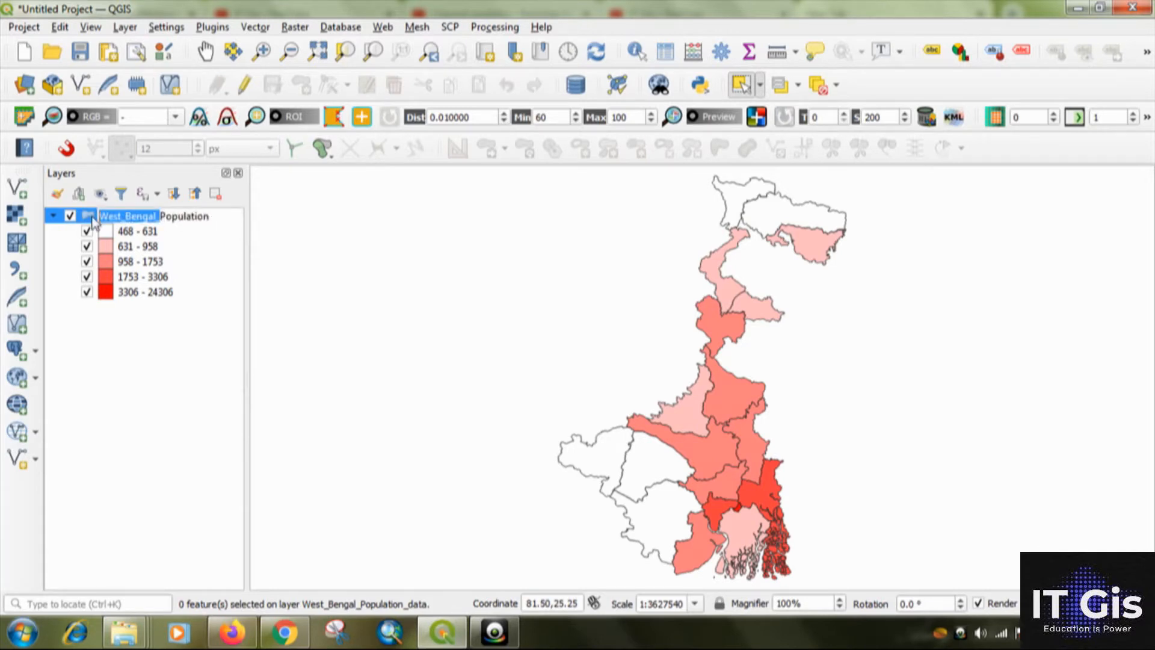
key(BackSpace)
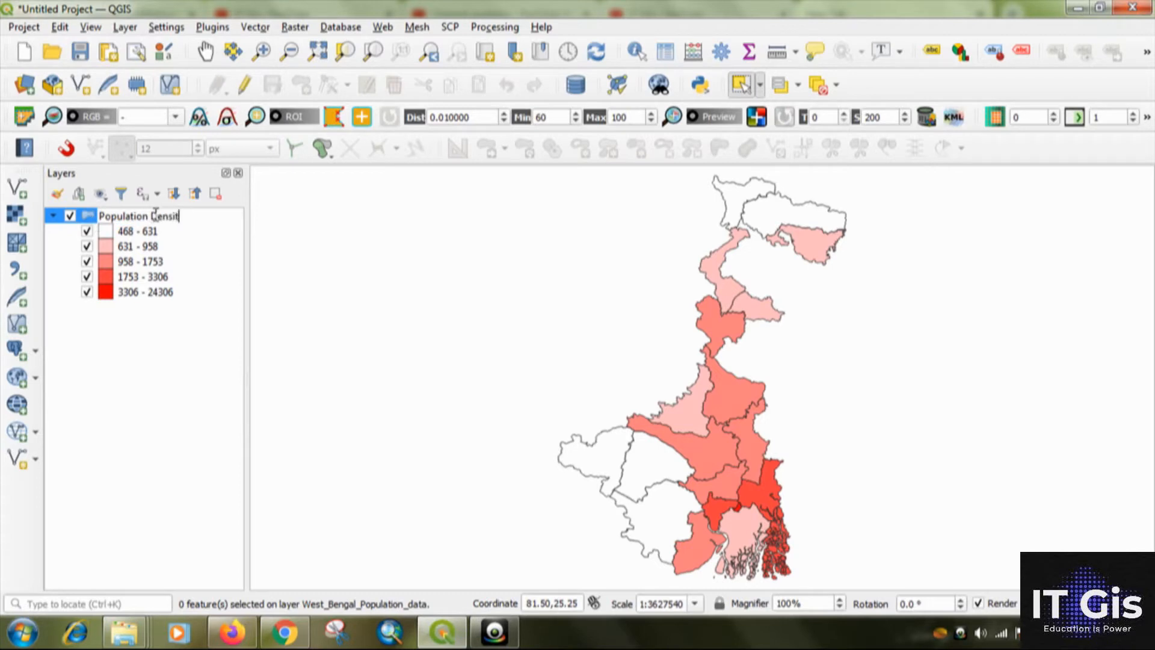
click(168, 334)
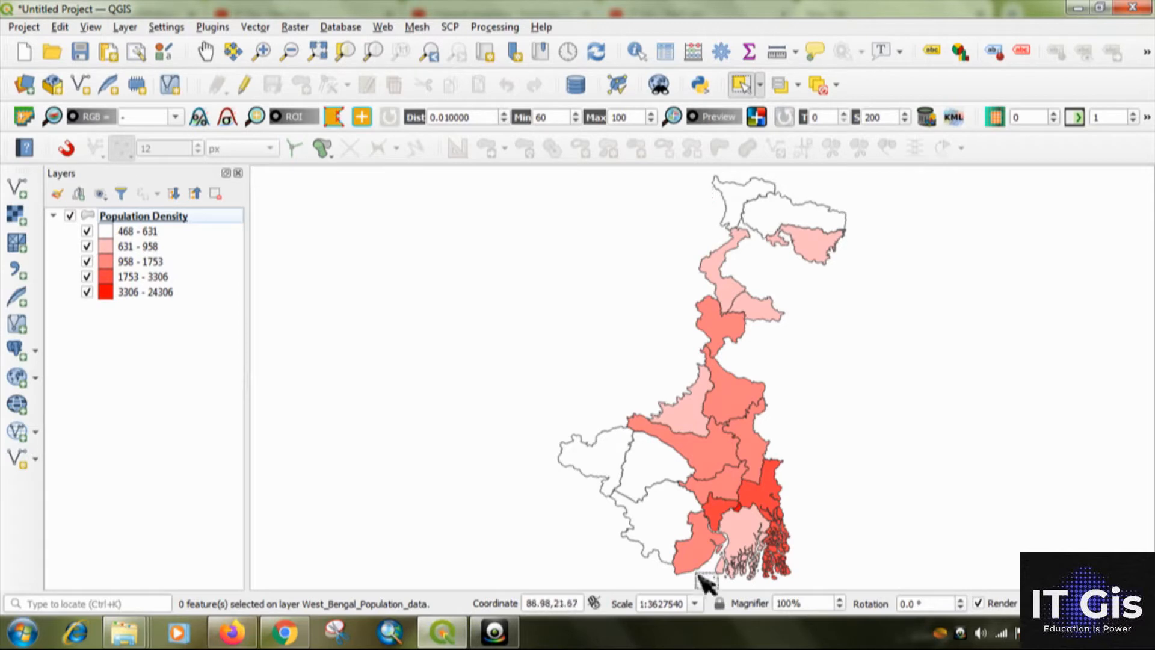
Step: Turn on Single Labels for the Population Density layer, using the NAME_2 field as the label value
click(178, 218)
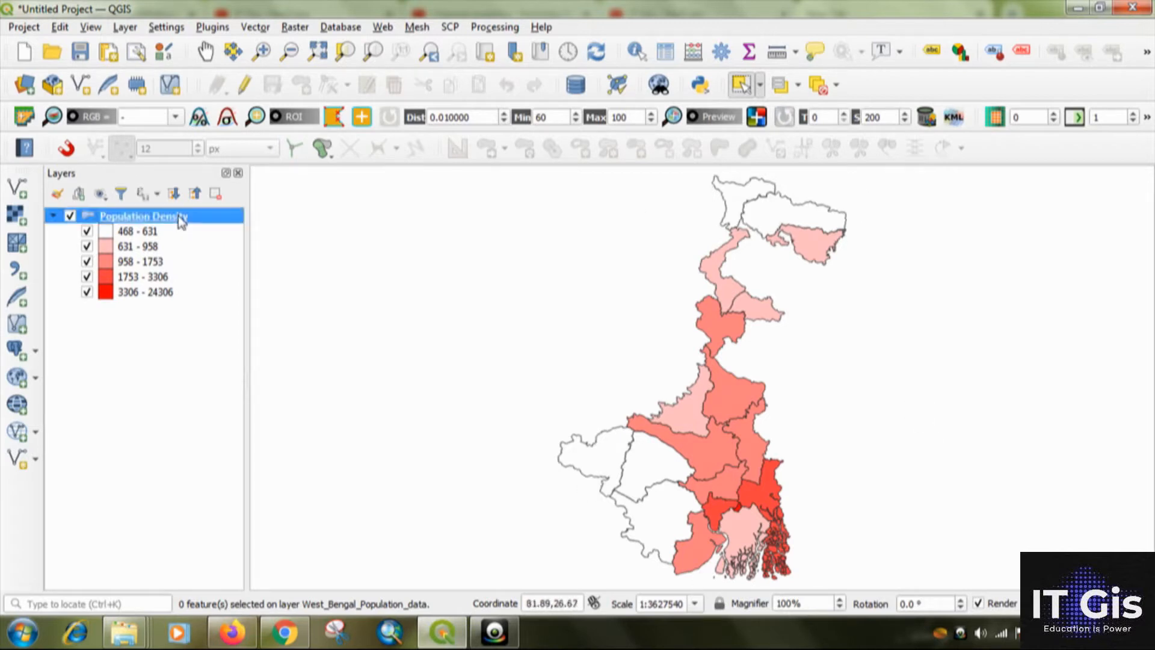
right_click(178, 215)
click(268, 539)
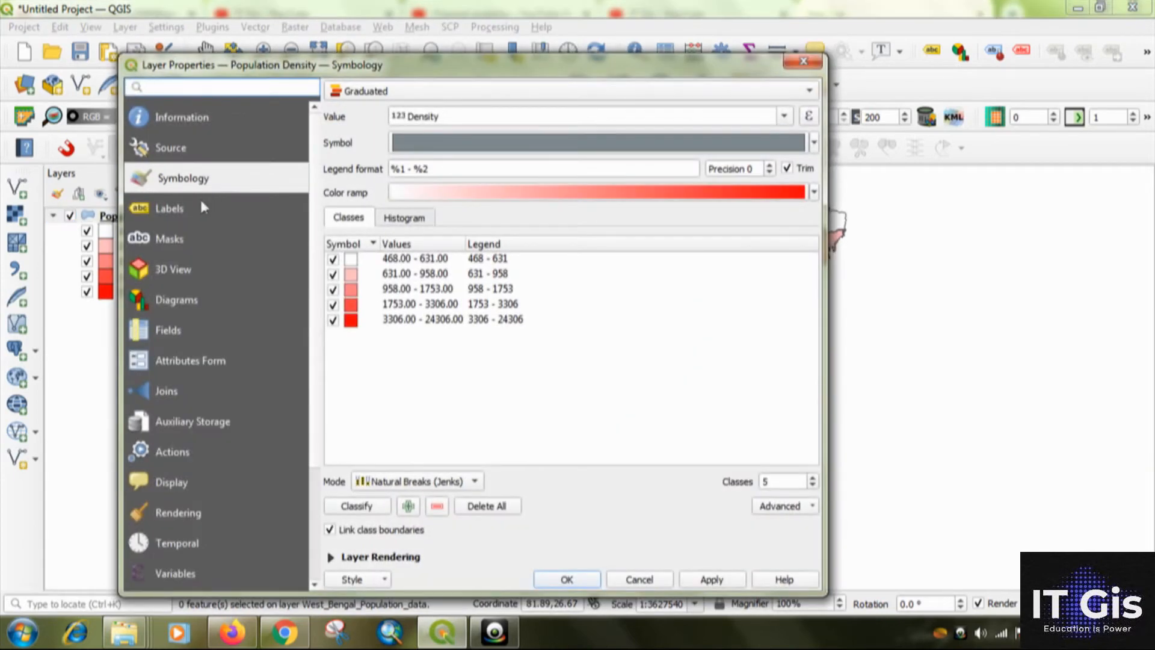
click(200, 218)
click(407, 93)
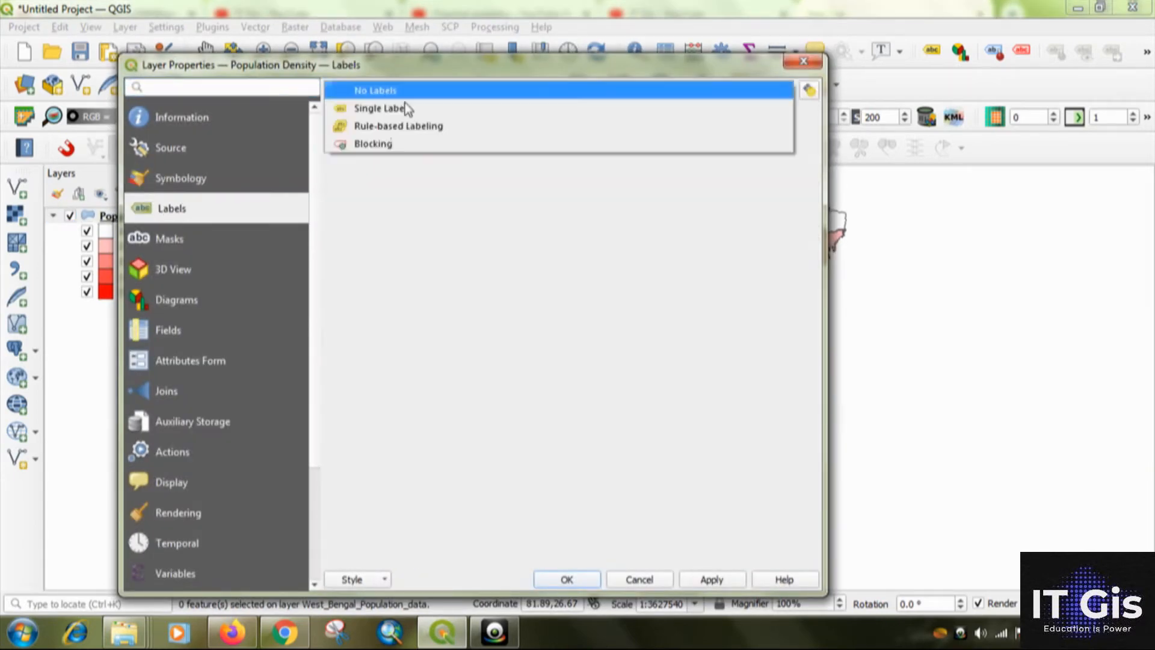
click(399, 111)
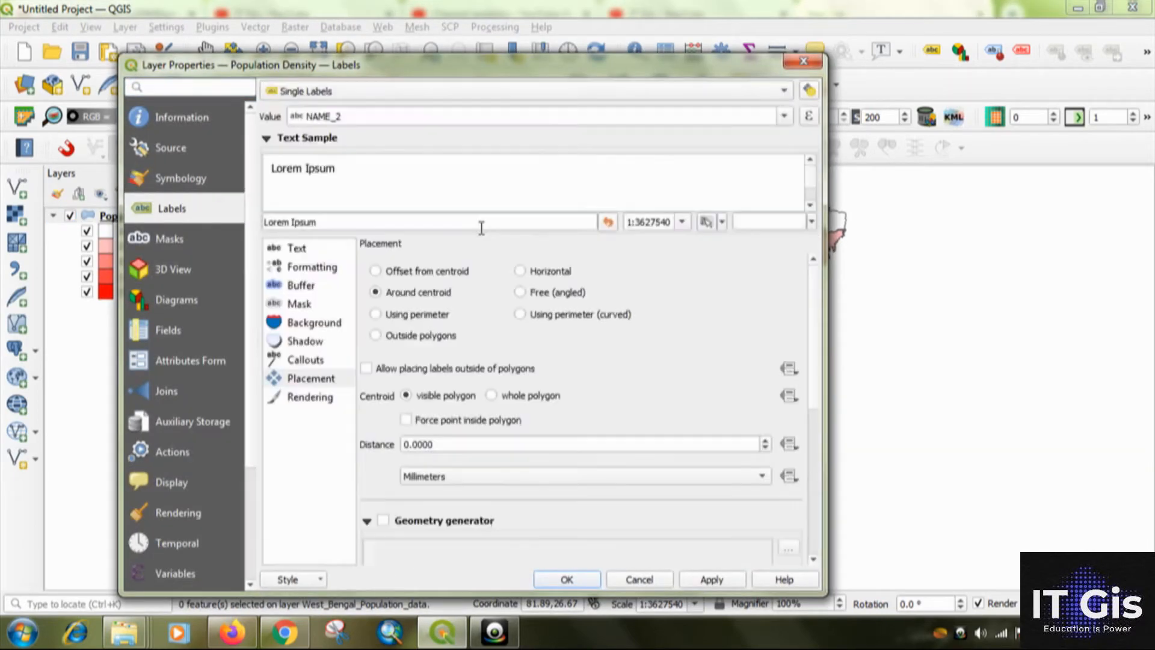
click(784, 116)
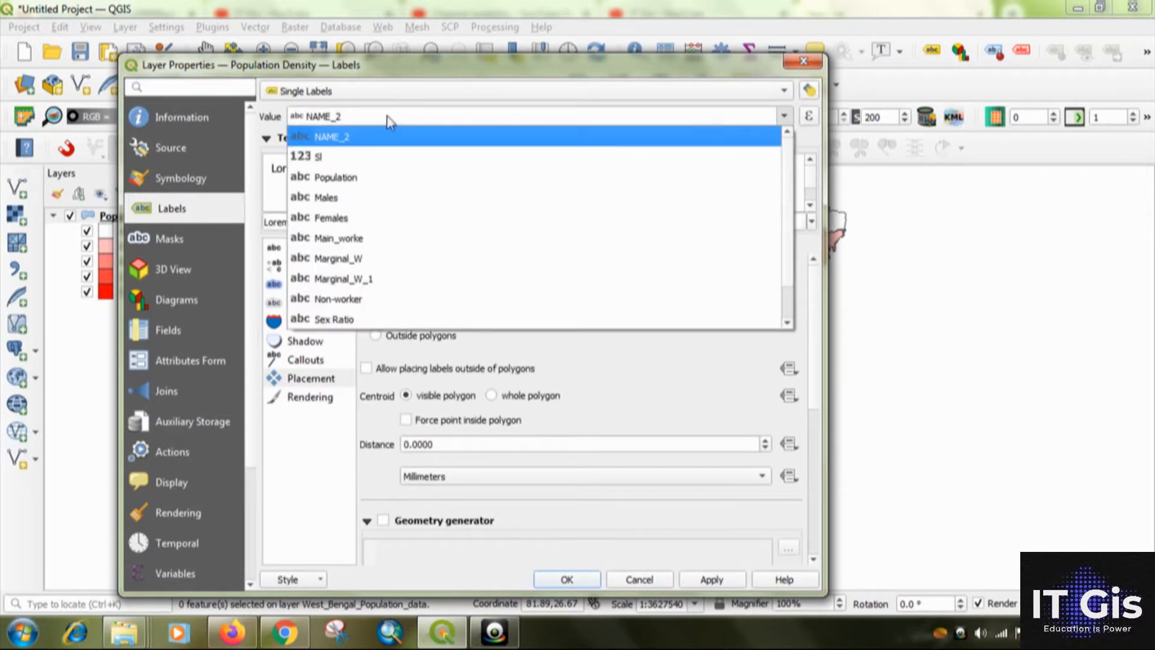
click(390, 141)
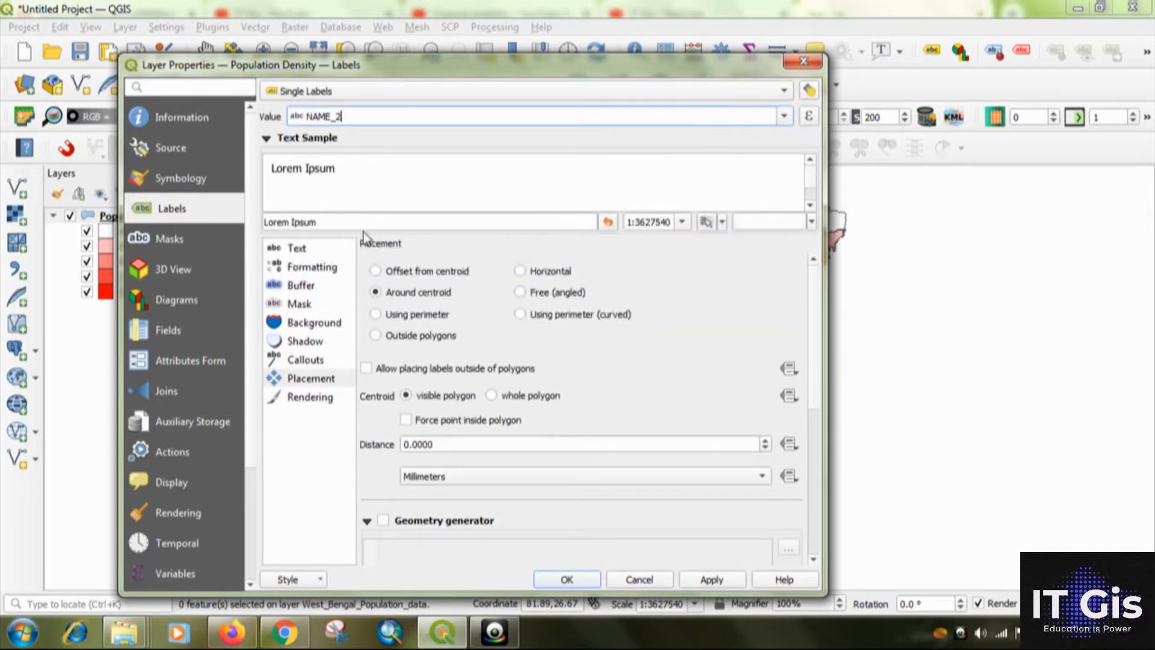
Step: Set the label placement to Offset from centroid and apply the labels to the map
click(301, 380)
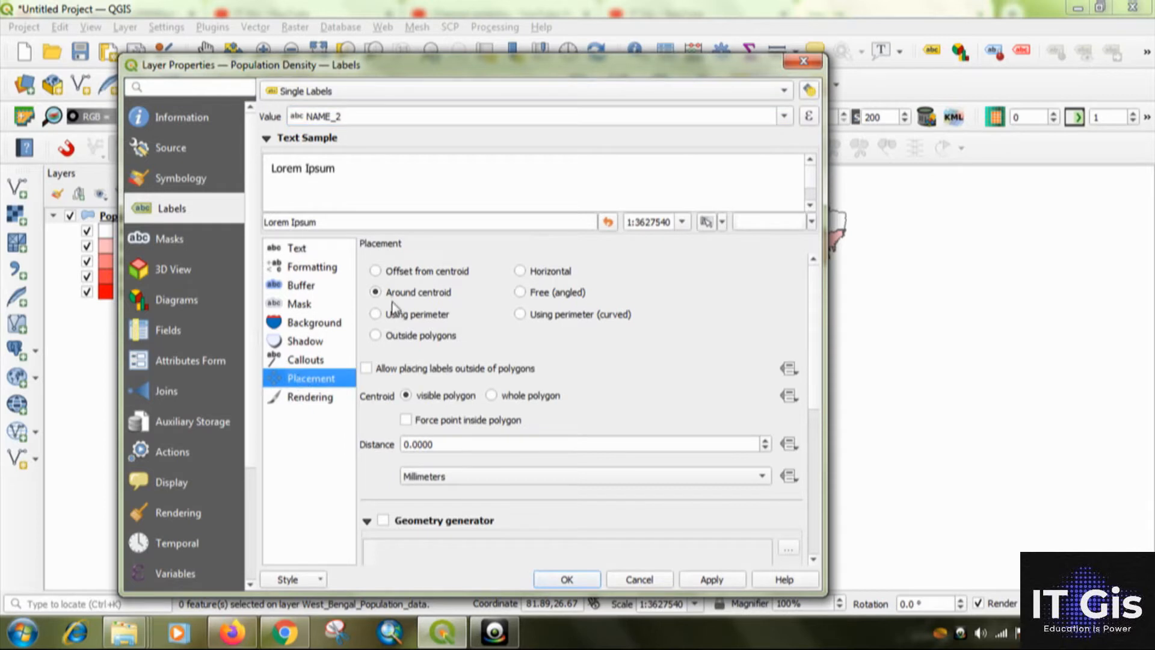
click(374, 271)
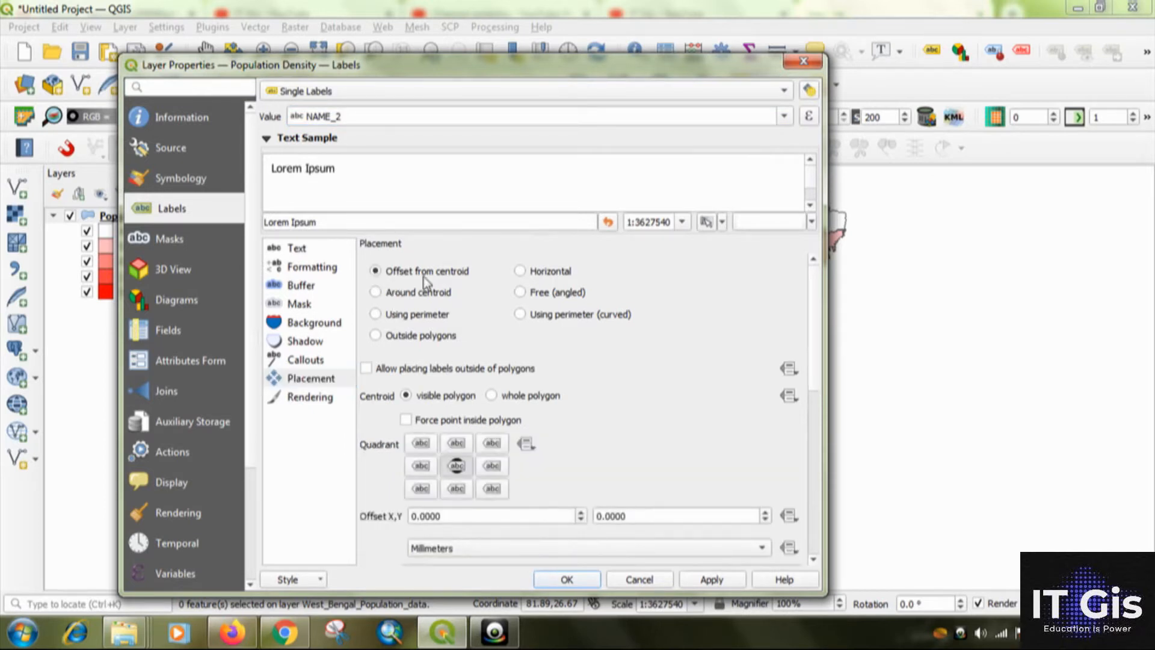
click(692, 579)
click(586, 580)
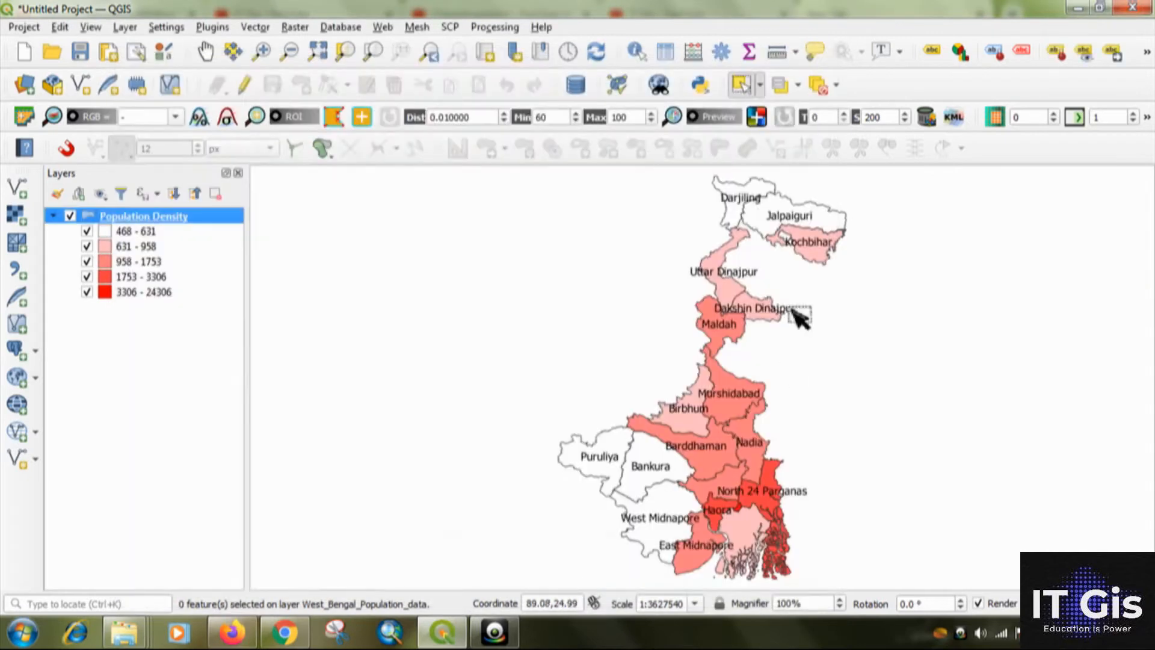
Step: Create a new print layout titled 45
drag(804, 385, 715, 380)
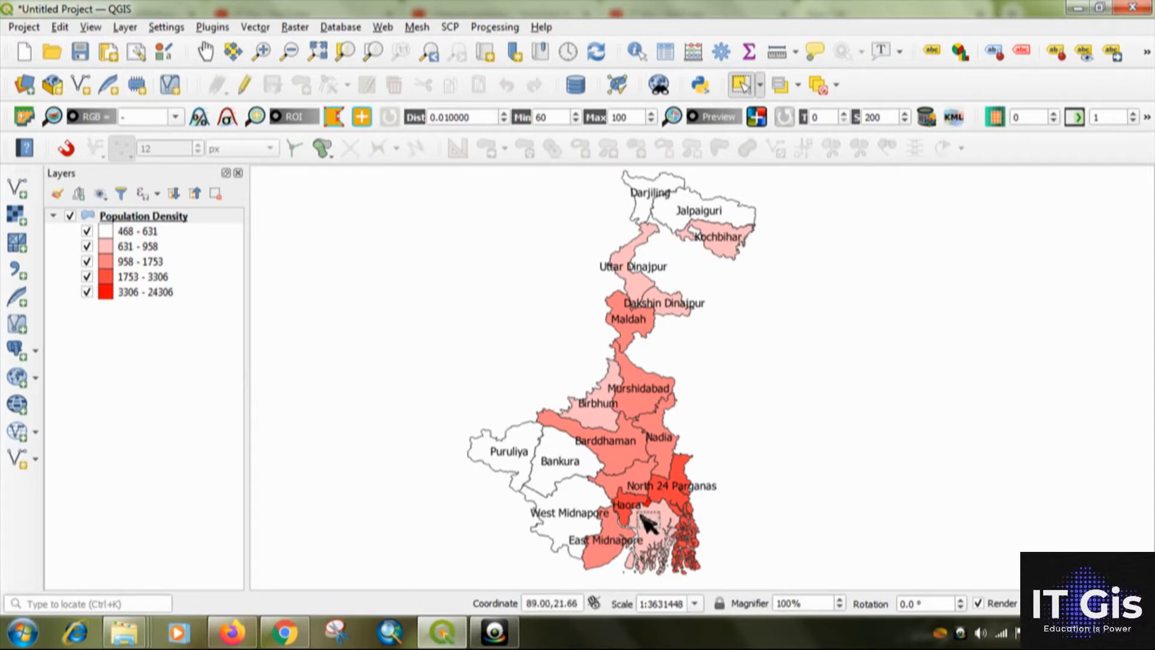
click(26, 32)
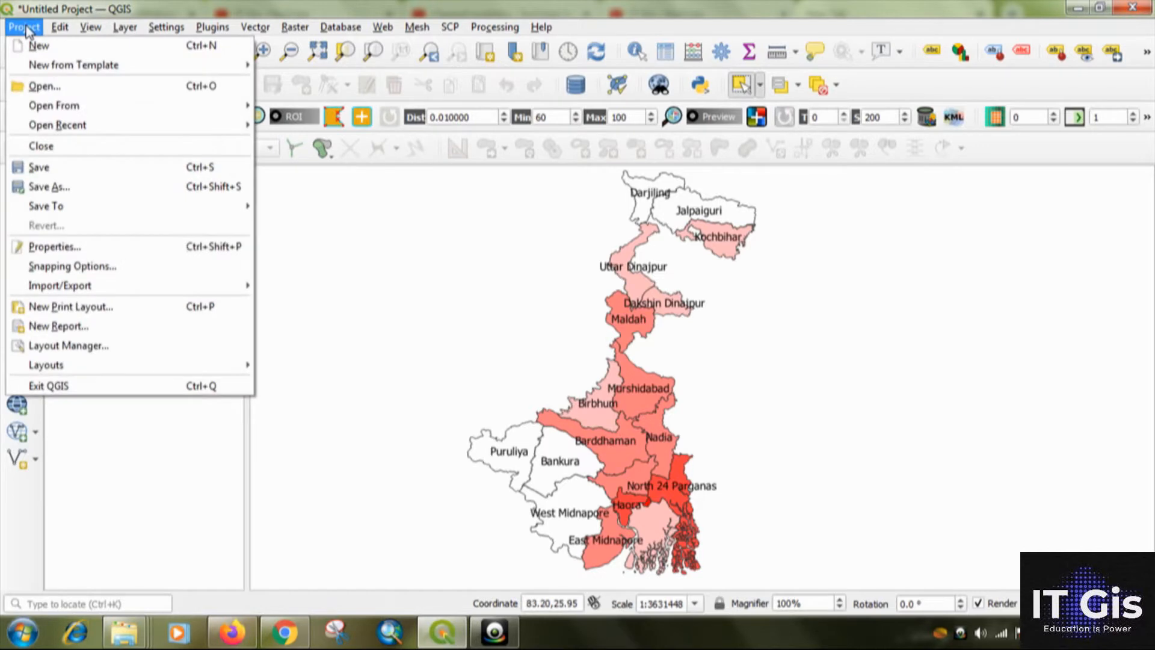
click(99, 310)
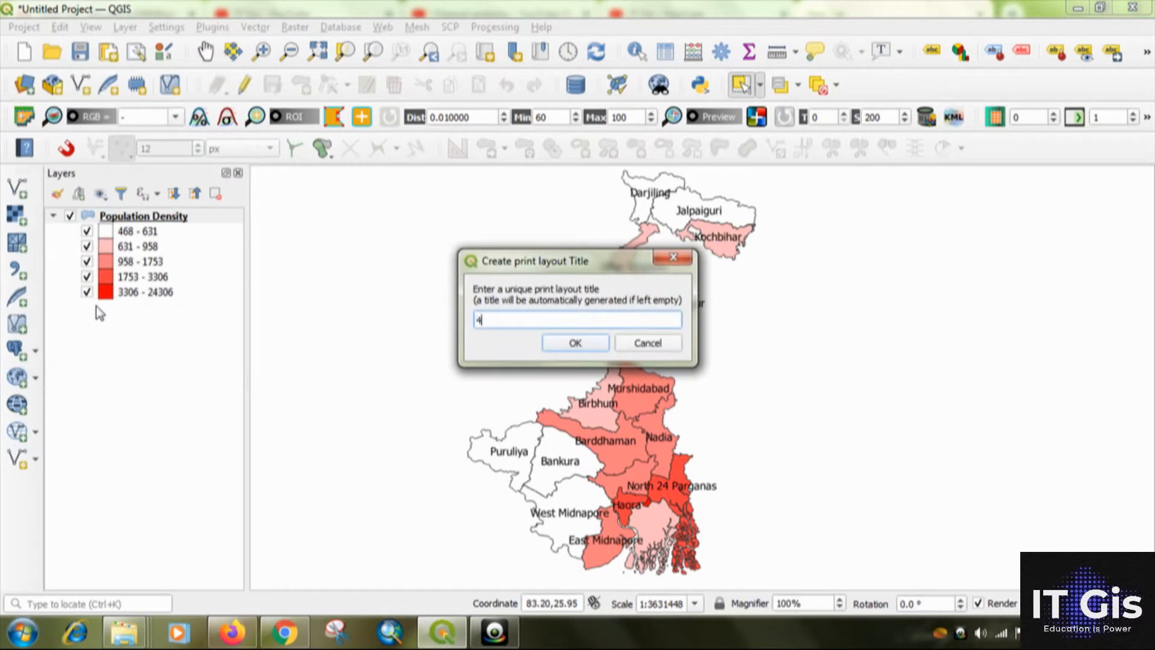
text(4)
click(576, 342)
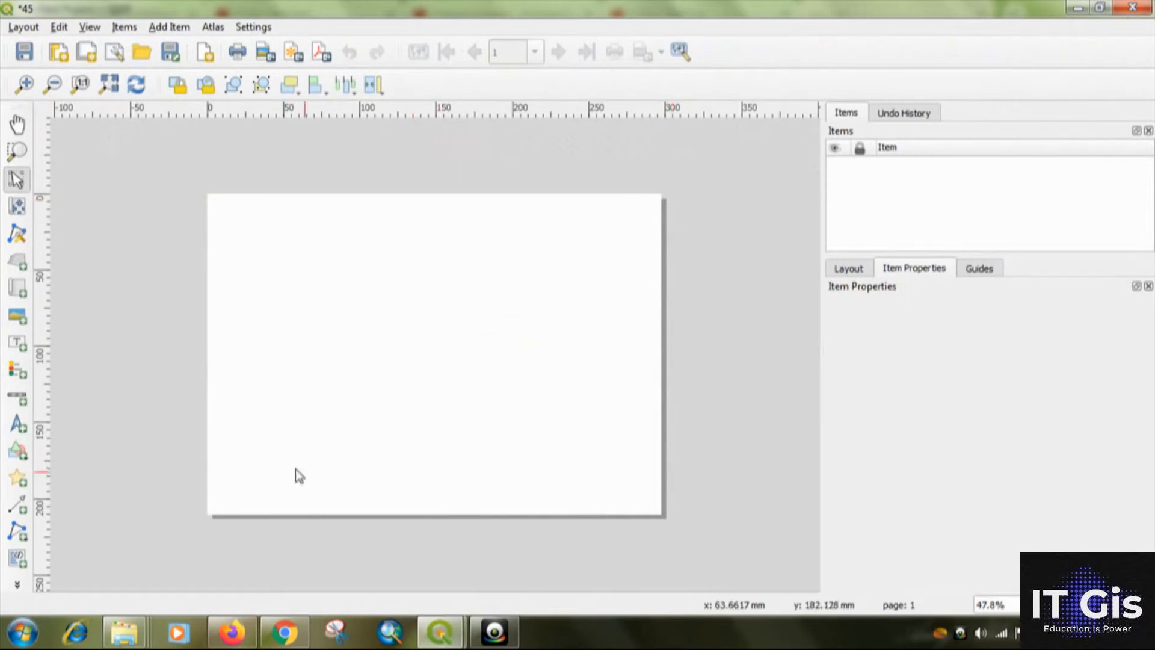
Step: Change the layout page's orientation to Portrait in its page properties
right_click(455, 236)
click(491, 286)
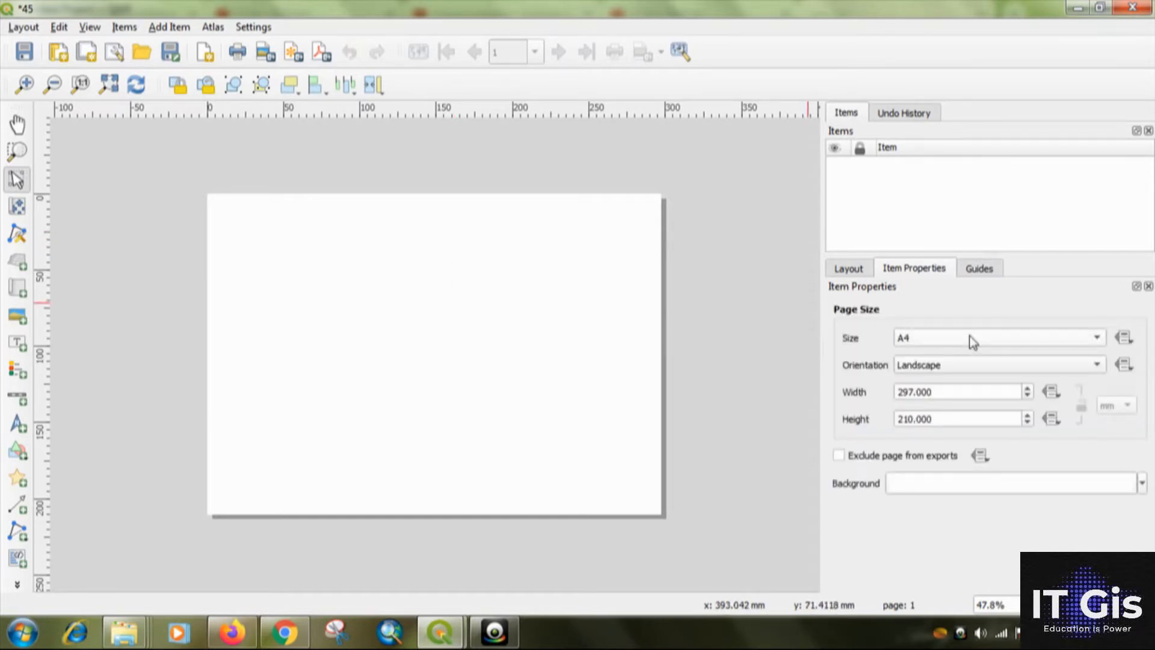
click(934, 370)
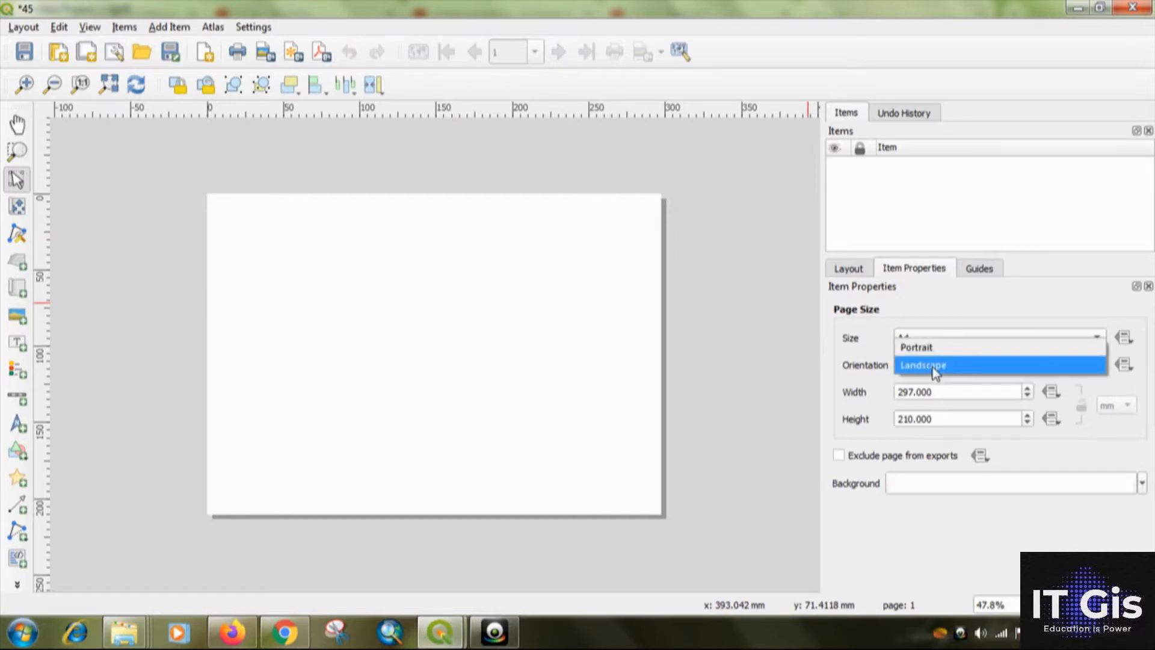
click(934, 352)
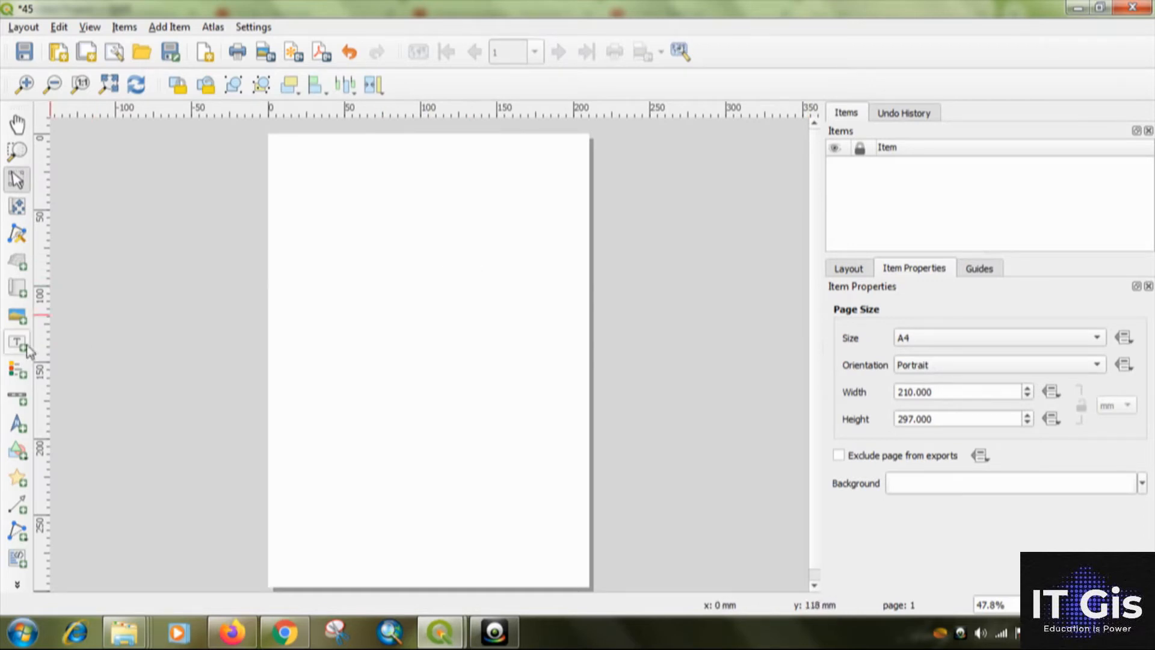
Step: Add a map covering most of the page inside a narrow margin, and enlarge and reposition its content within the frame
click(17, 289)
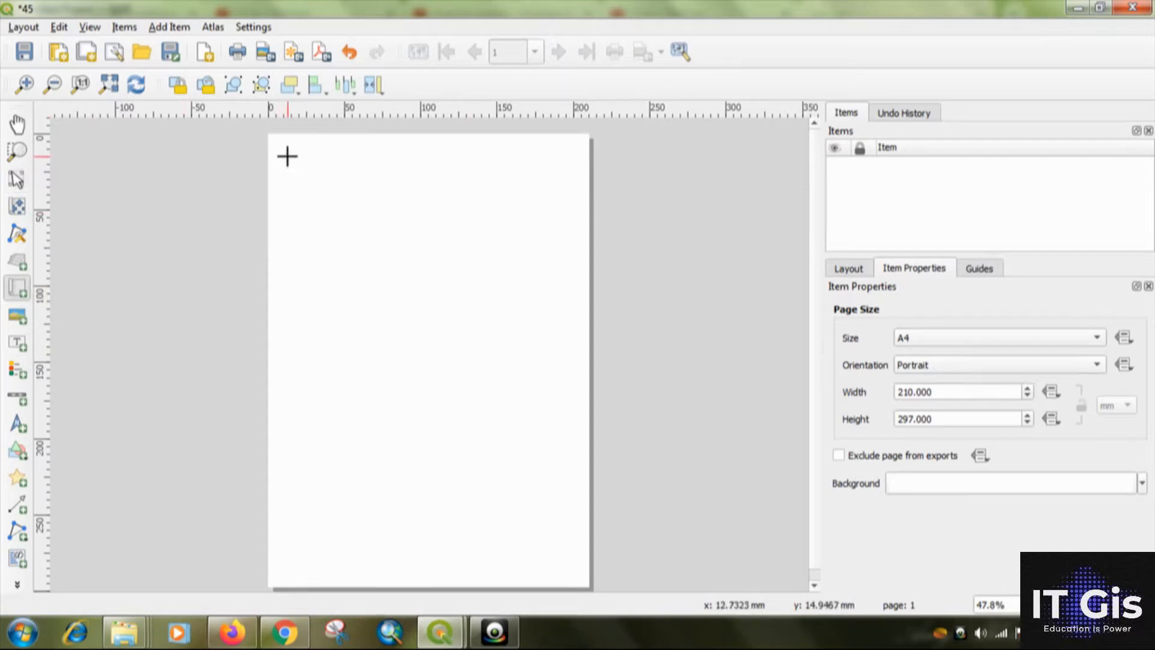
drag(287, 155, 570, 569)
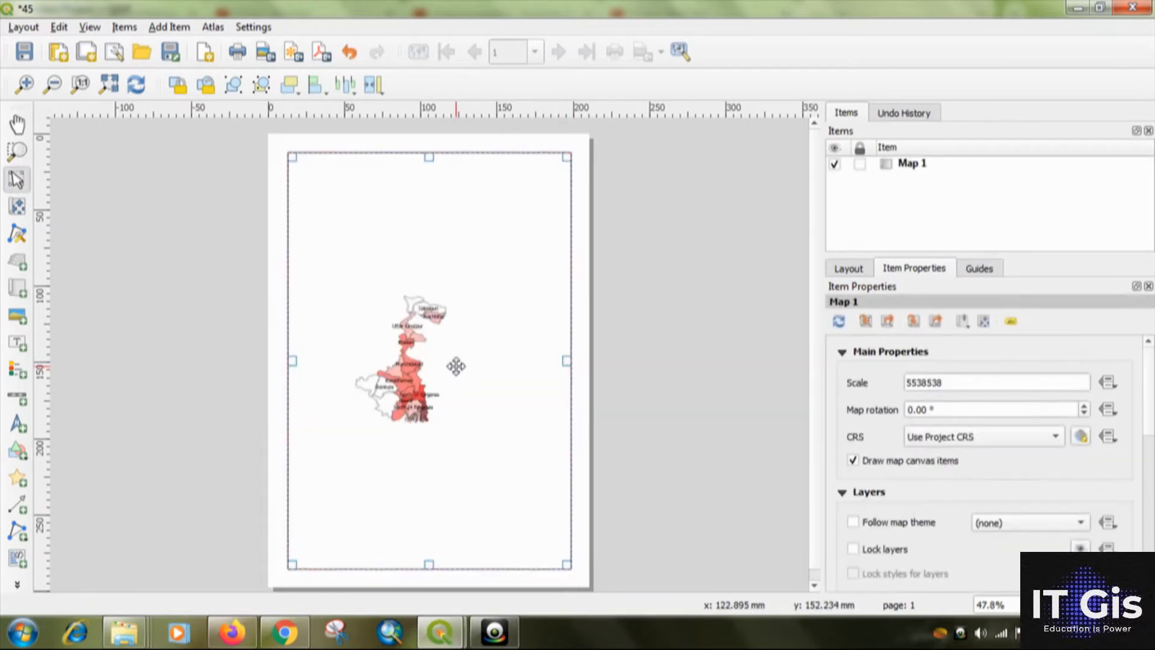
click(18, 206)
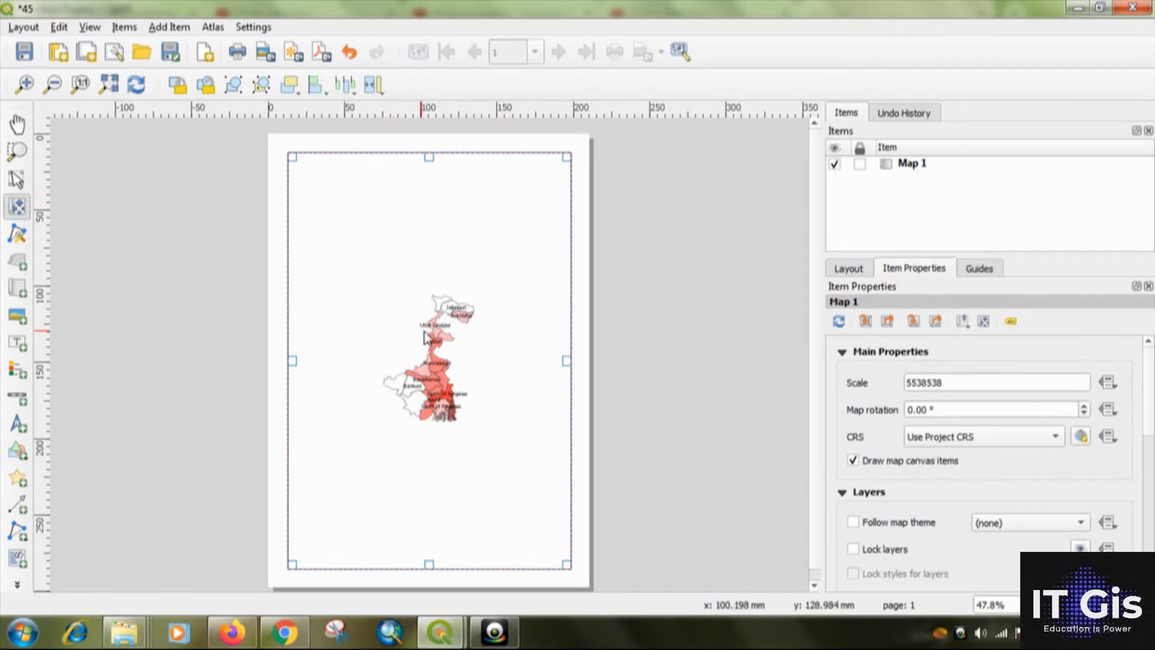
scroll(482, 342, up, 2)
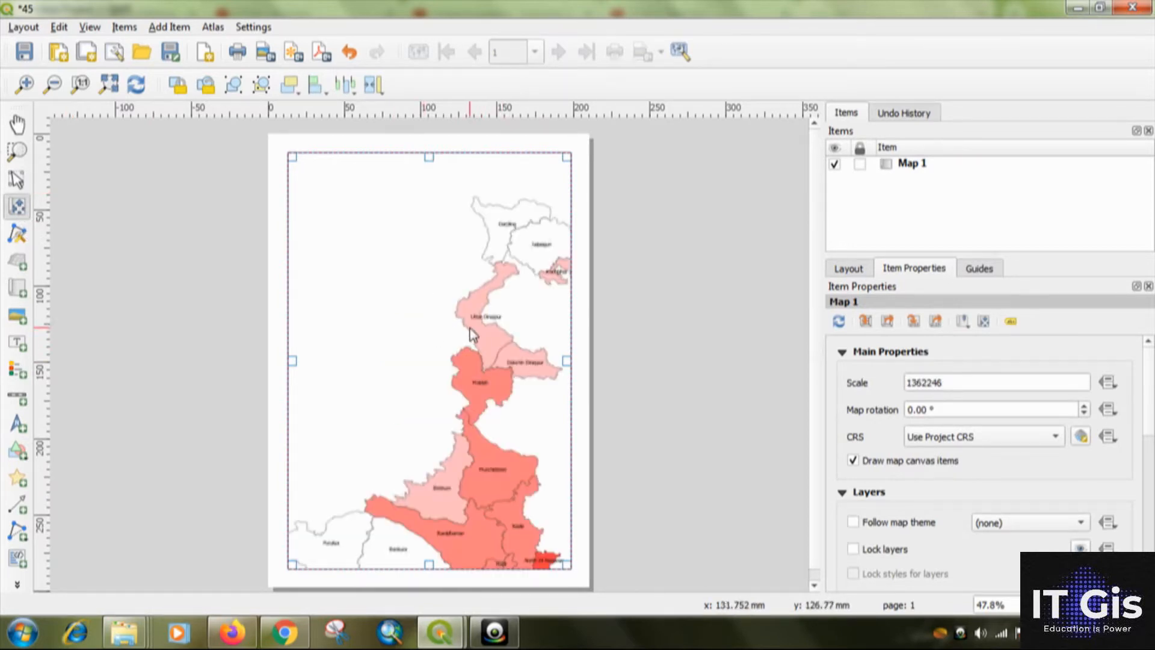
scroll(478, 347, down, 1)
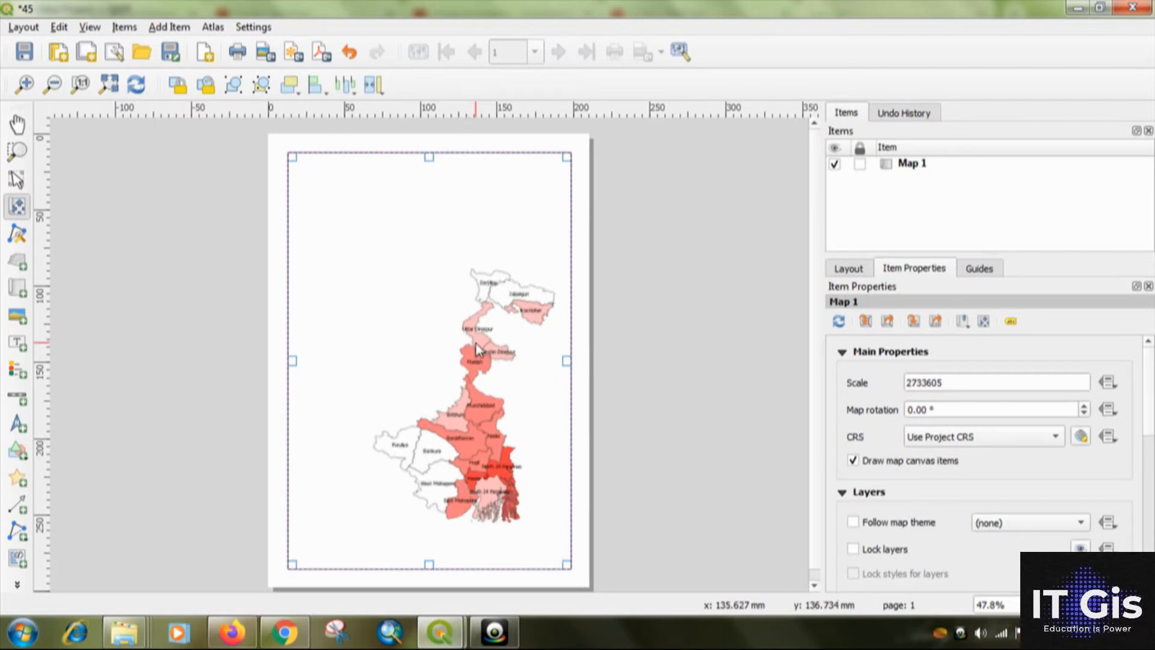
drag(475, 344, 454, 332)
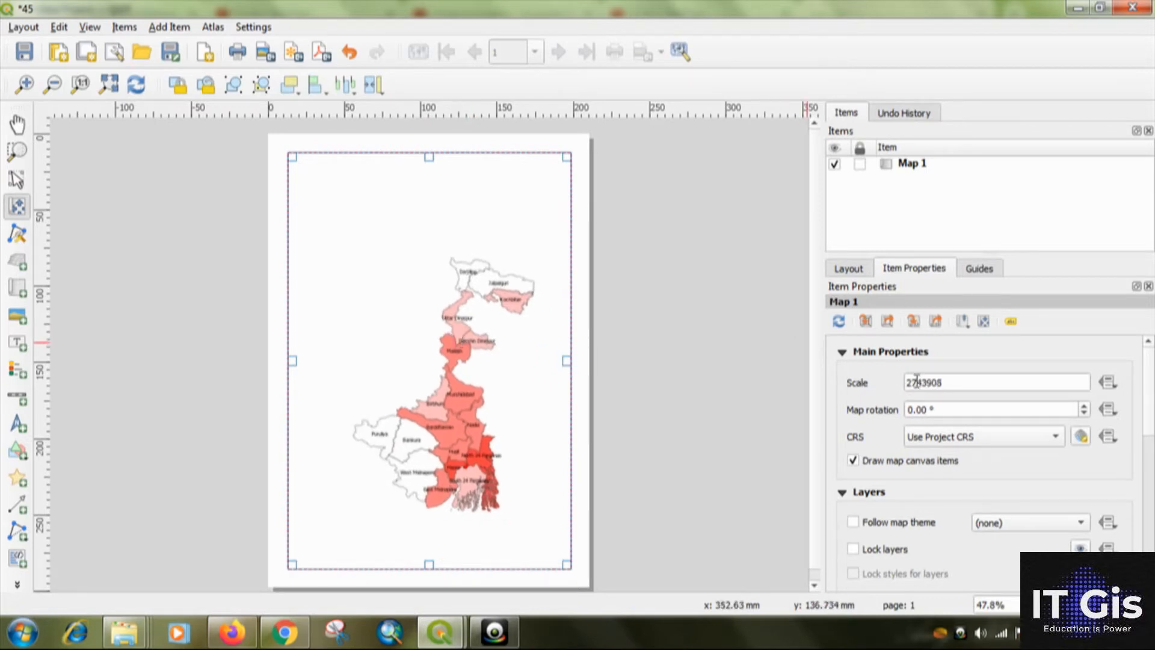
Step: Set the map's scale to 2043908 and reposition its content so all districts fit within the frame
drag(916, 380, 859, 375)
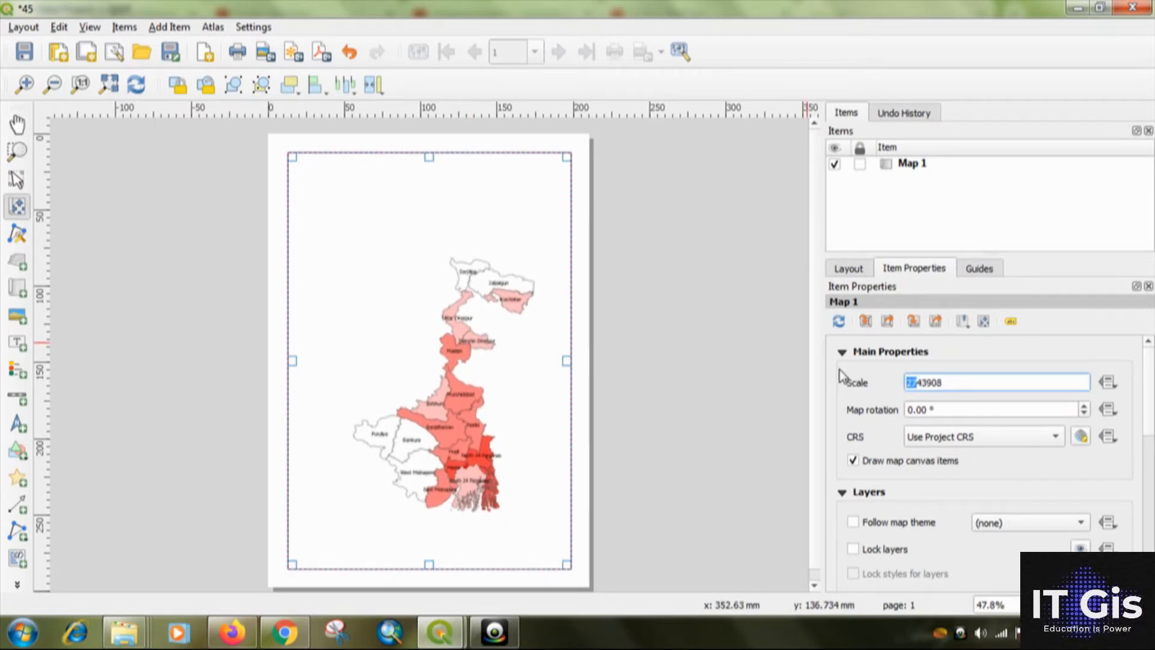
text(2)
key(Return)
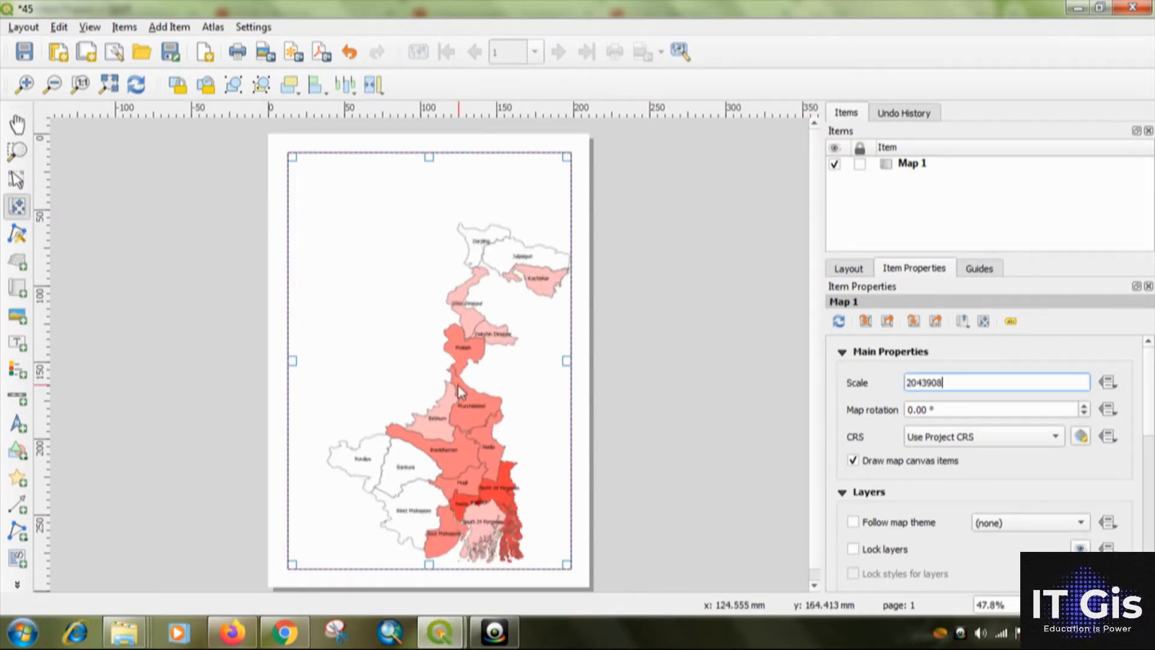
drag(464, 386, 434, 389)
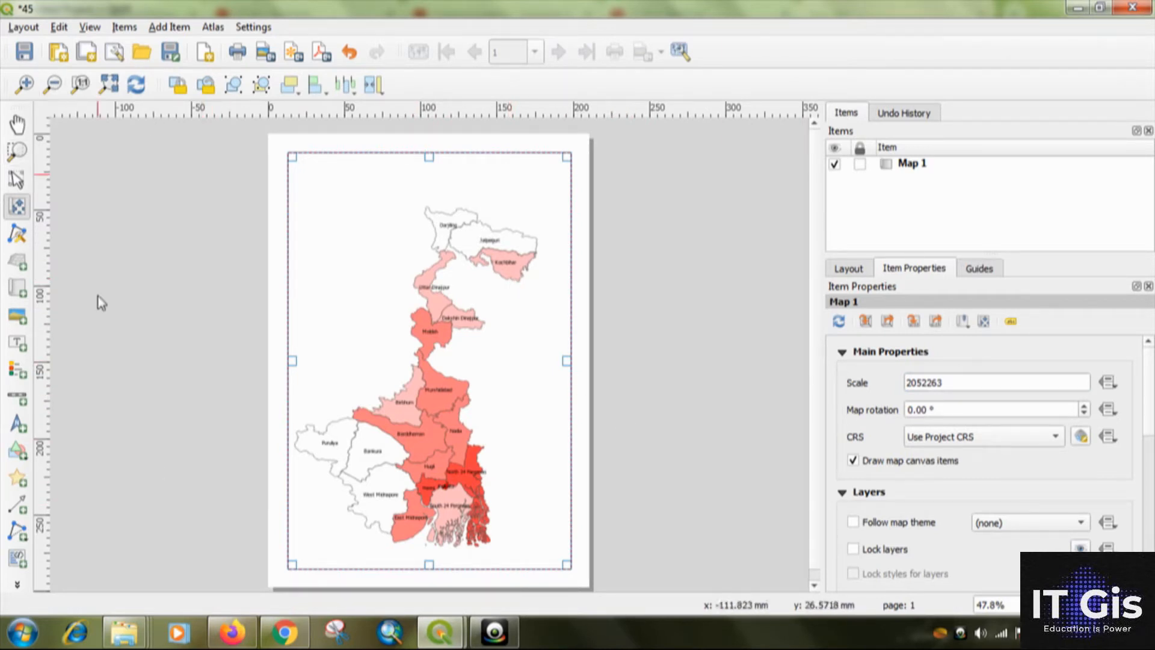
Step: Select the map item on the page and enable a frame around it
click(16, 179)
click(755, 323)
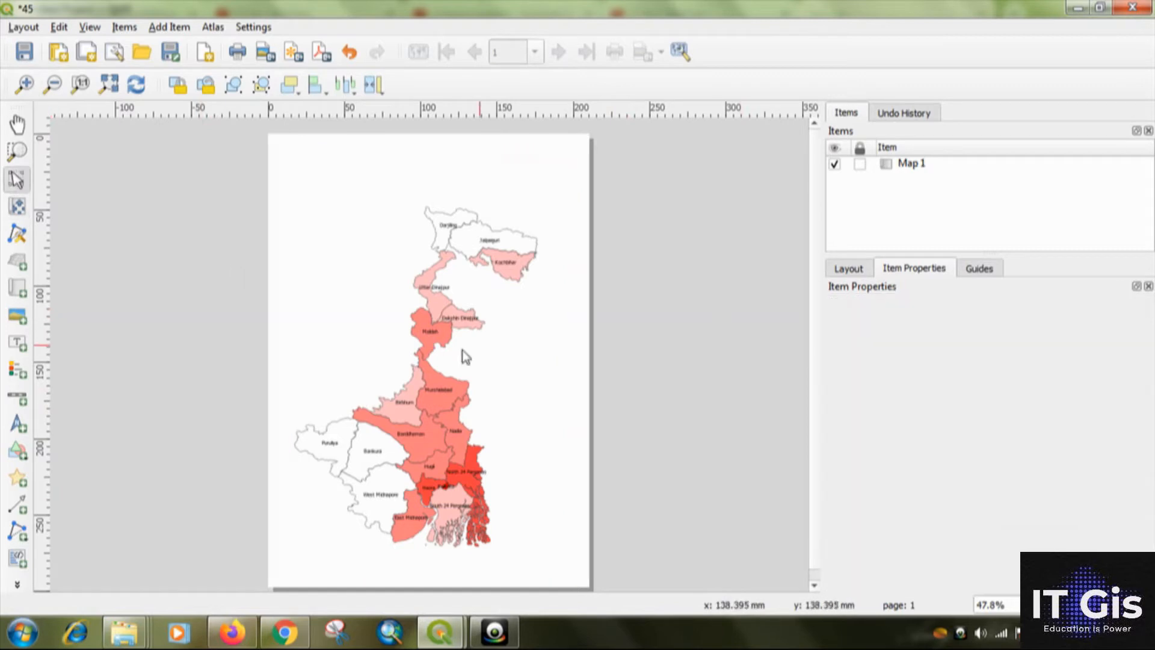
click(464, 355)
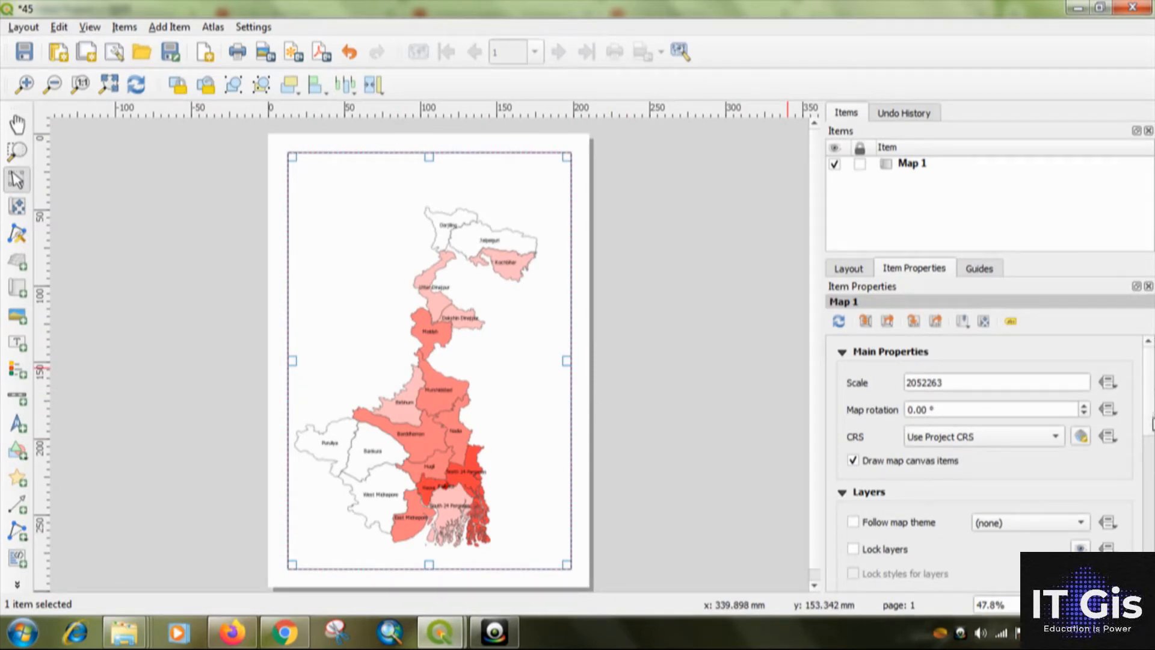
scroll(1148, 412, down, 10)
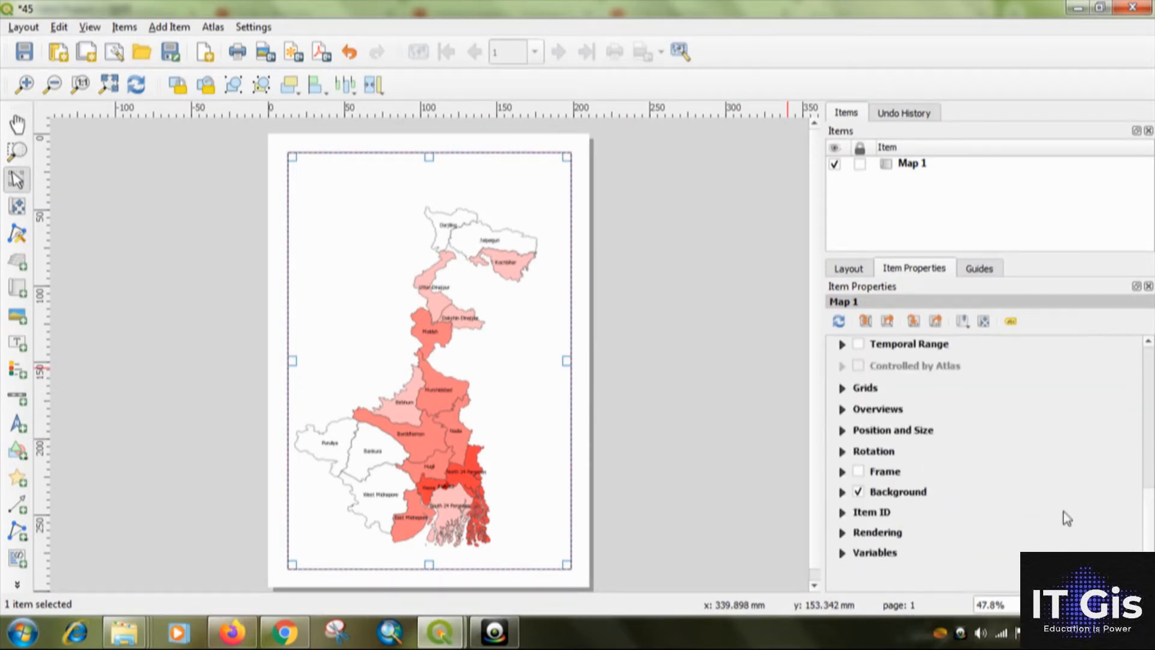
click(858, 471)
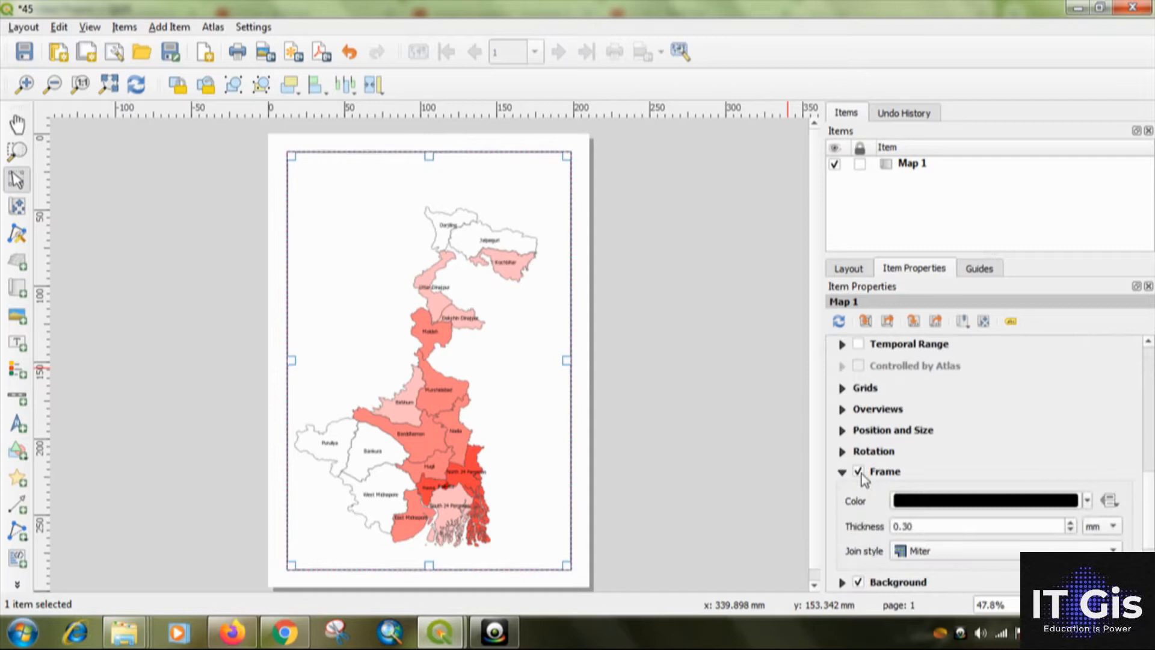
click(656, 331)
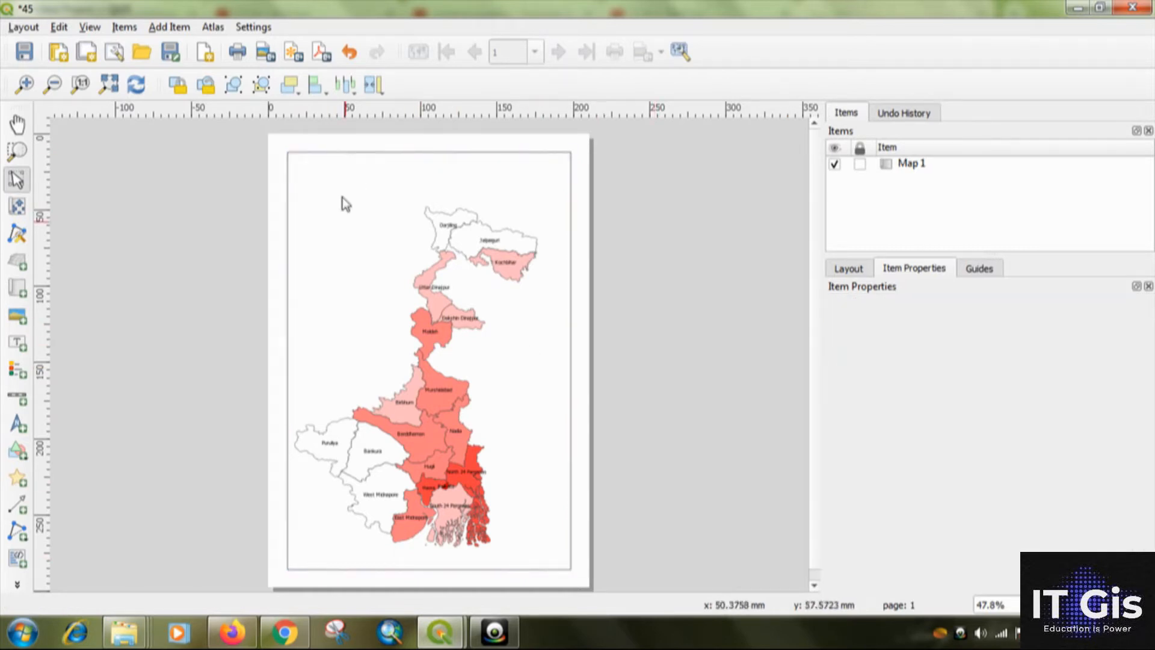
Step: Add a grid to the map item and open the new grid's properties
click(513, 335)
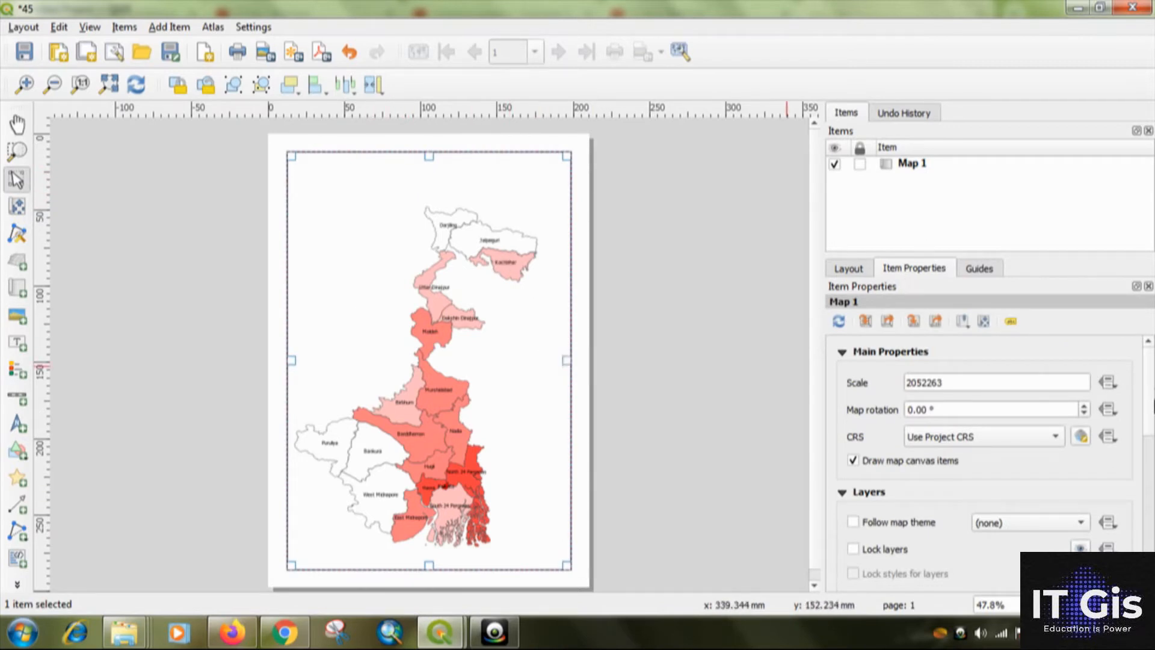
drag(1148, 376, 1153, 504)
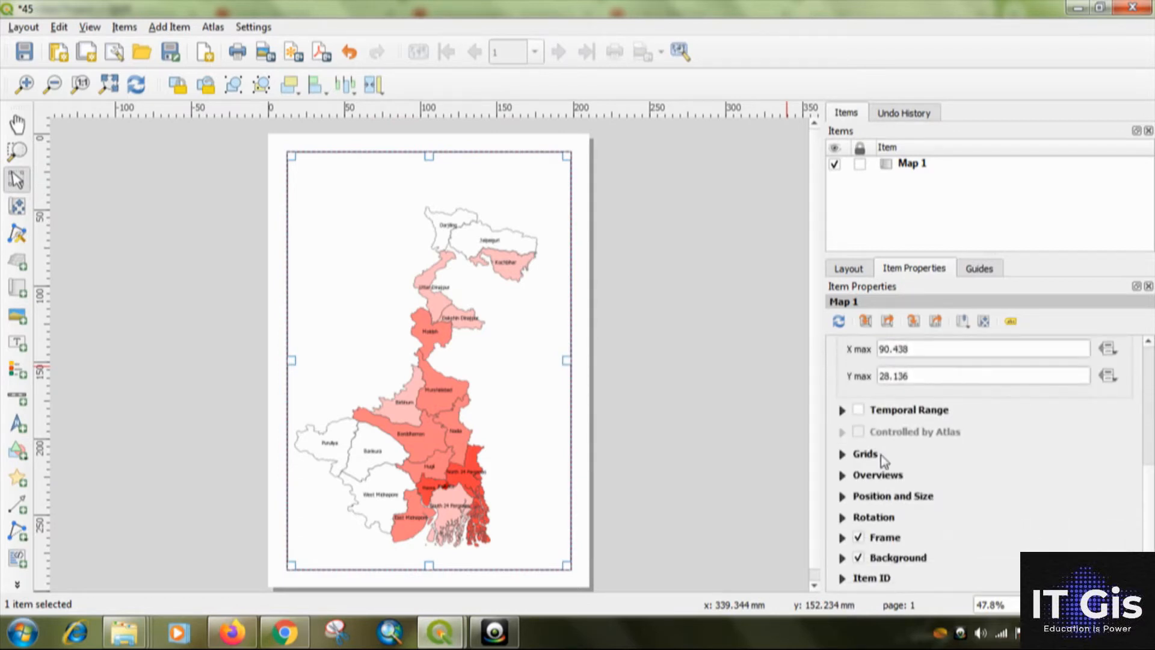
click(843, 454)
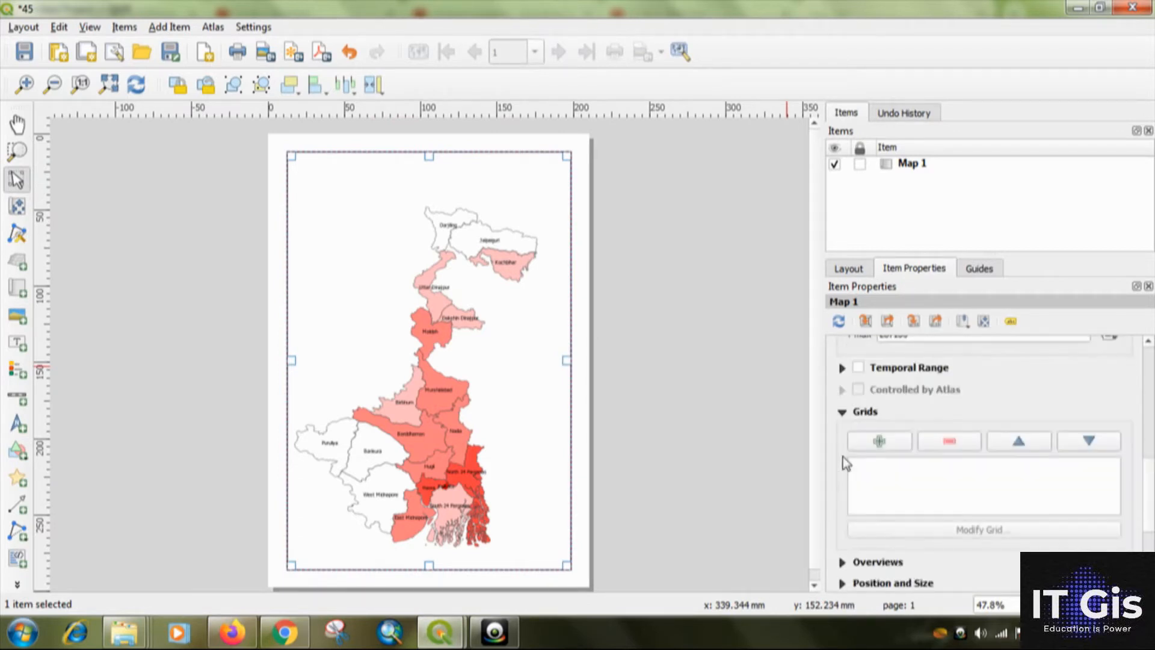
click(890, 444)
click(876, 466)
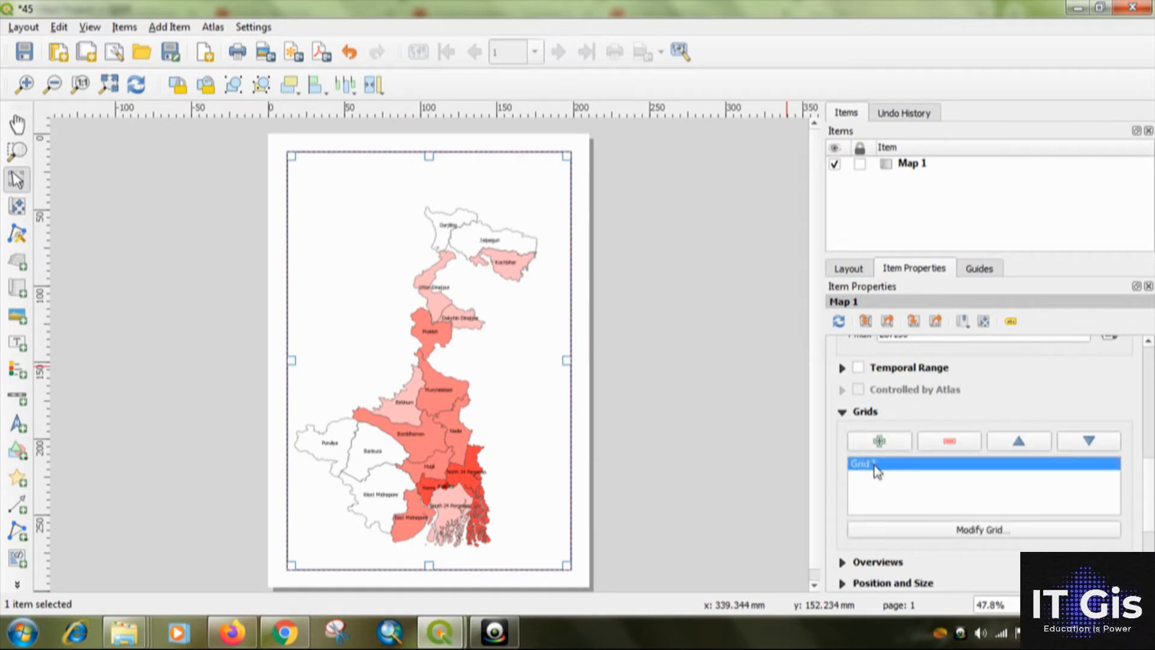
click(944, 530)
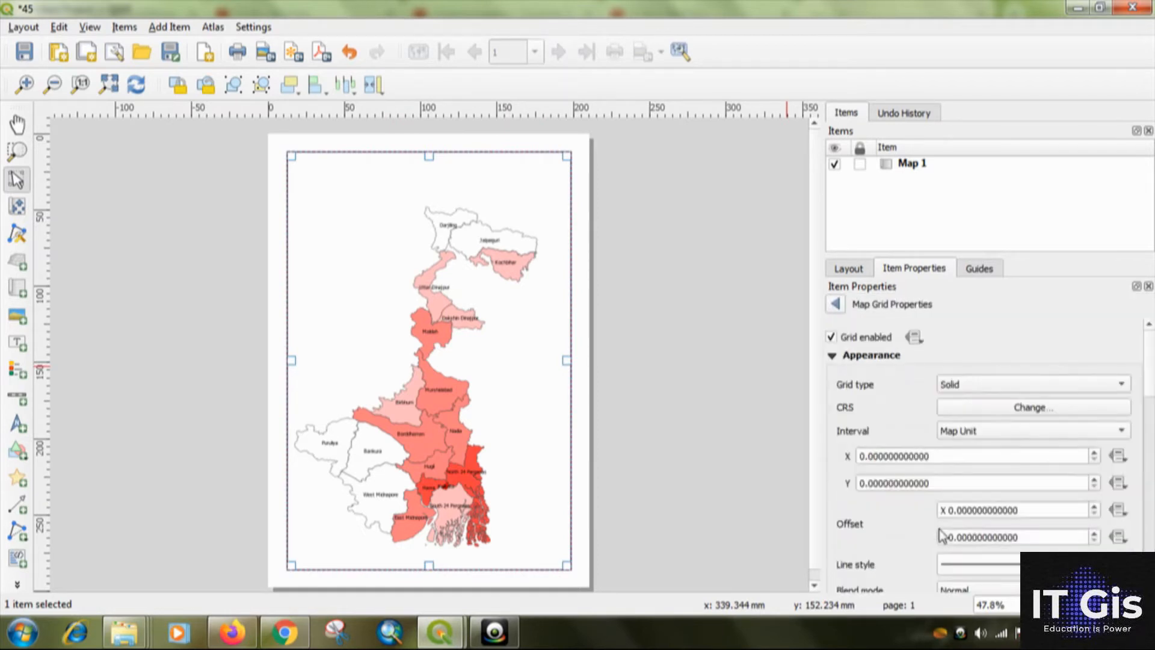
Step: Set the map grid's type to Frame and annotations only
scroll(1151, 390, down, 1)
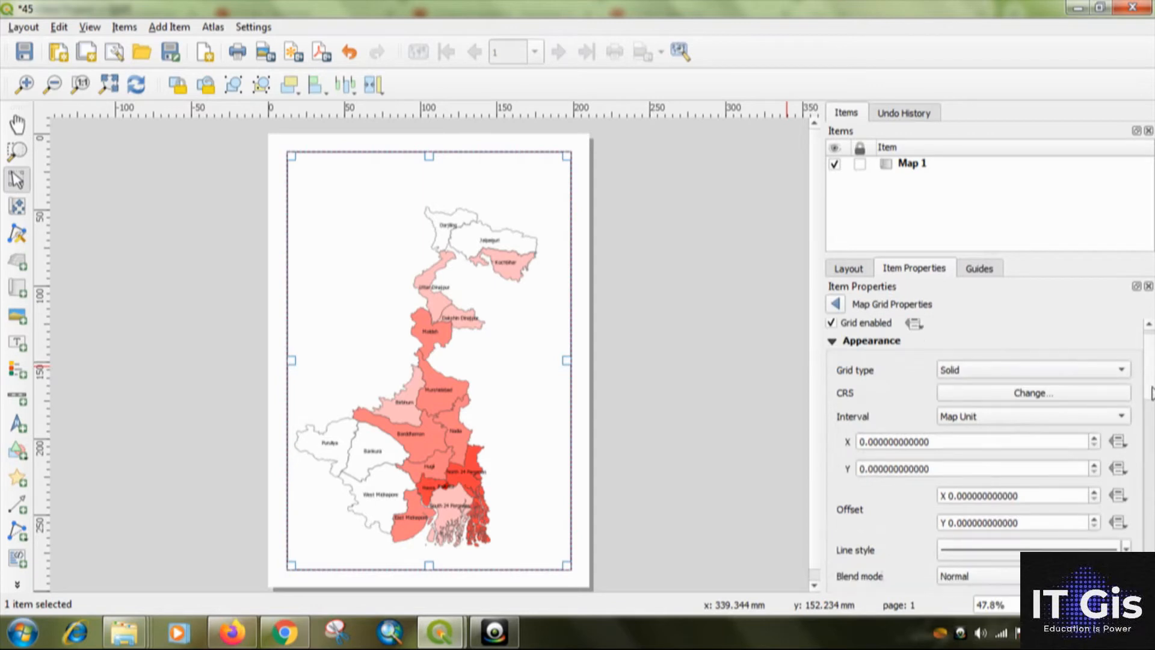
click(995, 369)
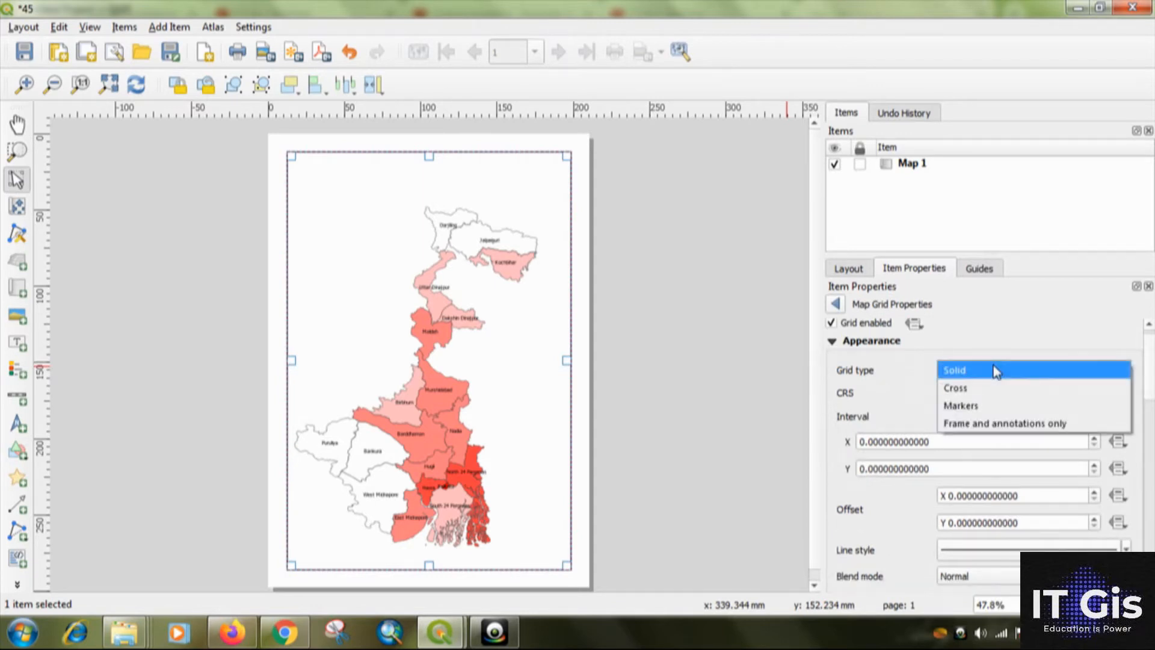
click(893, 383)
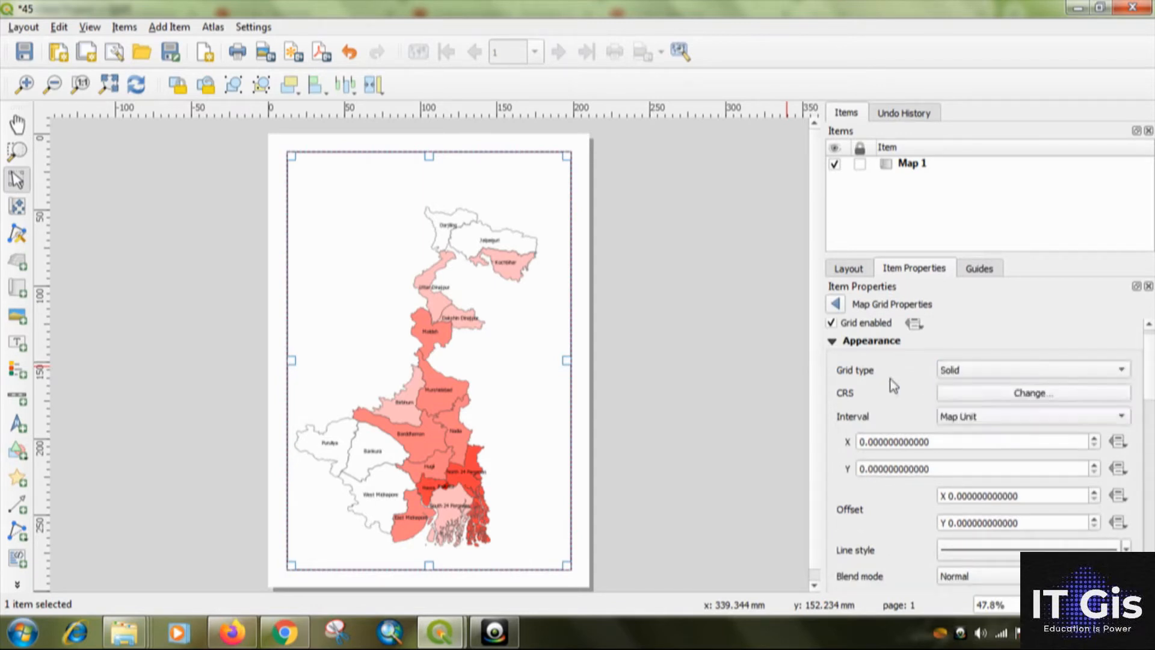
click(991, 372)
click(991, 423)
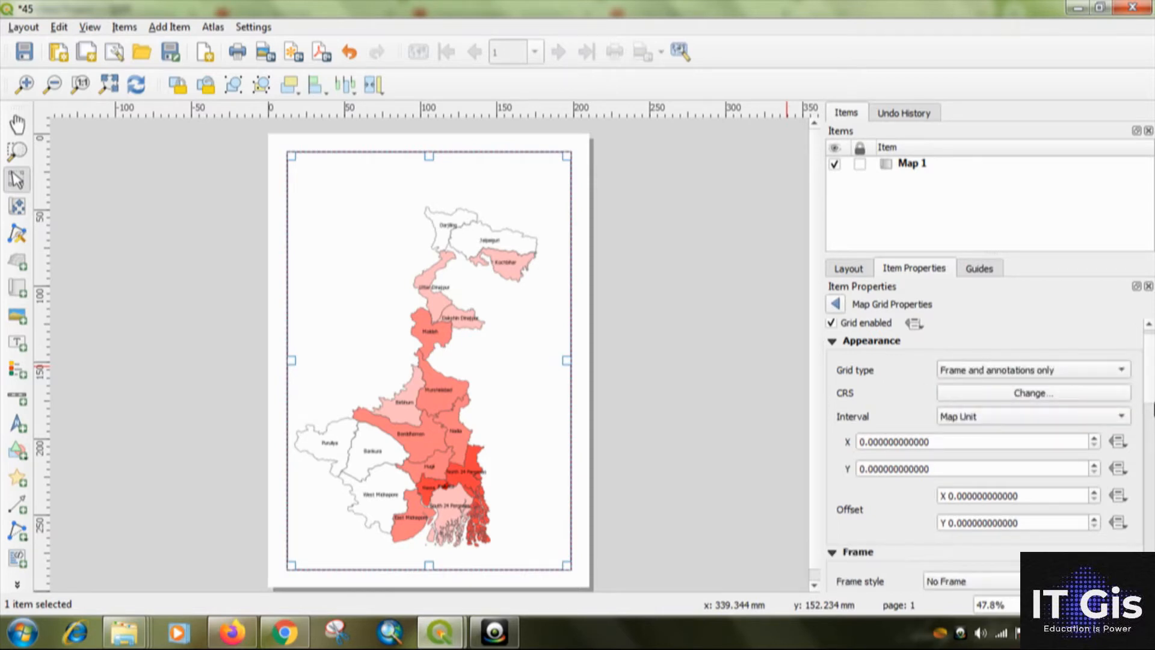
Step: Set the grid interval to 1 map unit in both X and Y
scroll(965, 349, down, 2)
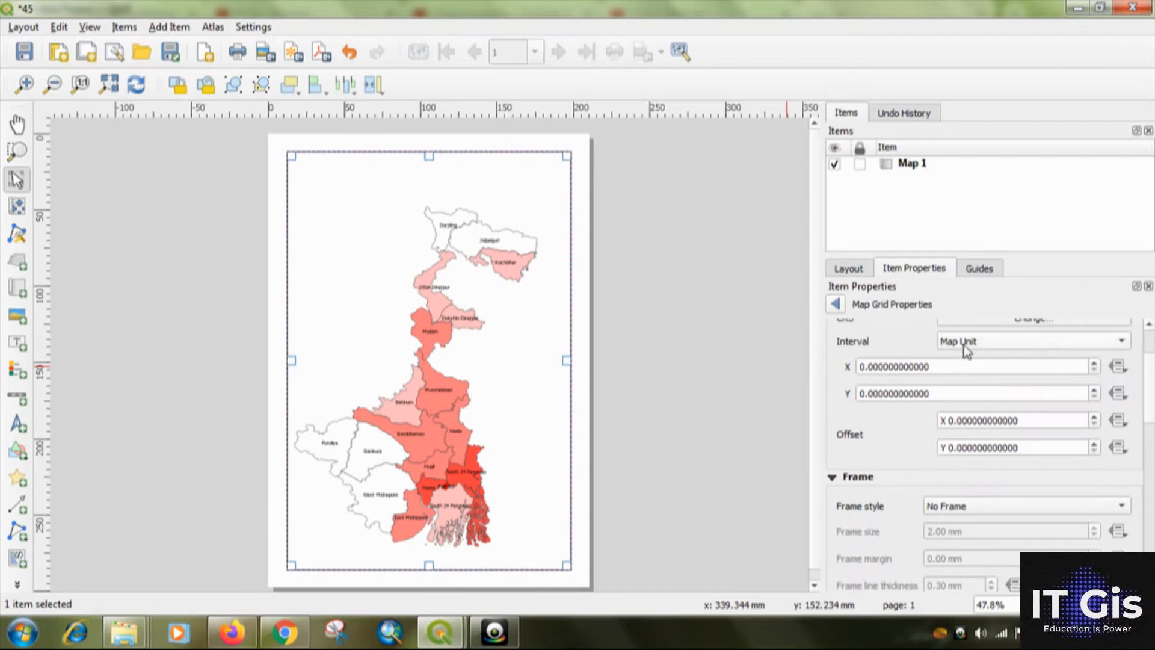
click(966, 349)
click(894, 355)
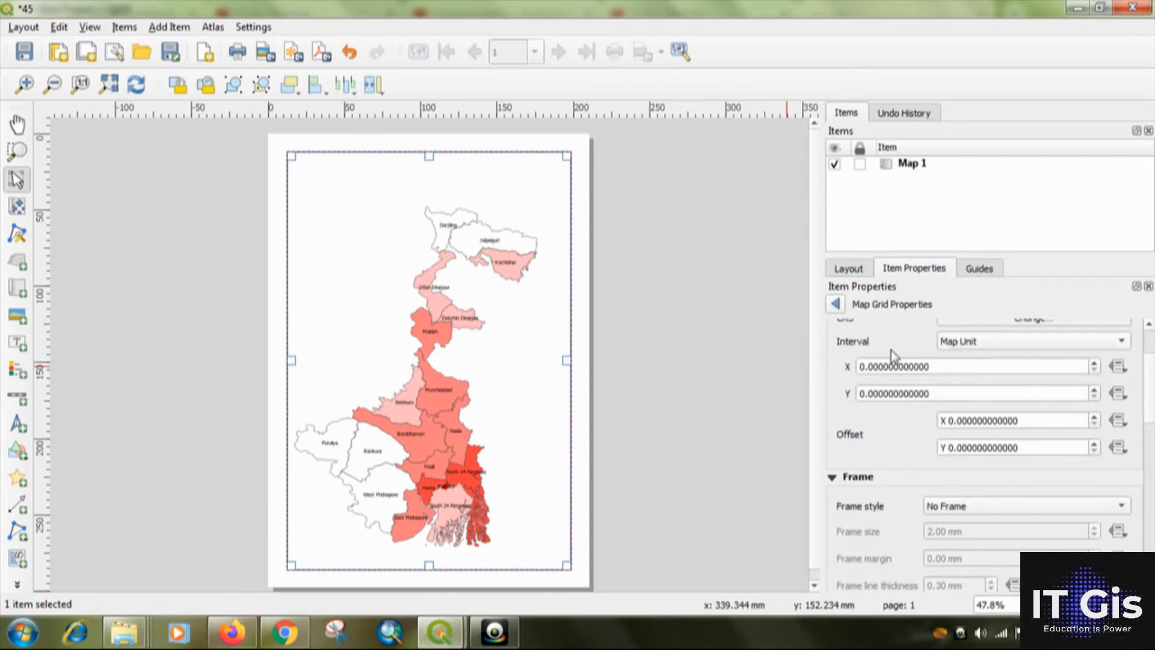
click(863, 366)
text(1)
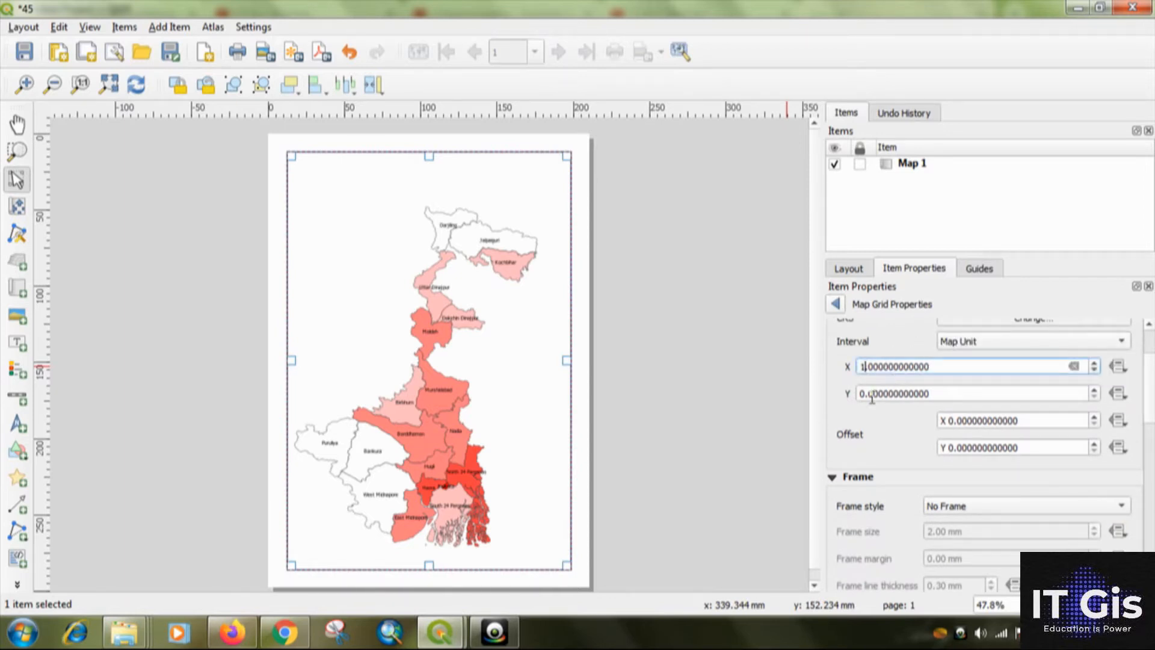
click(865, 394)
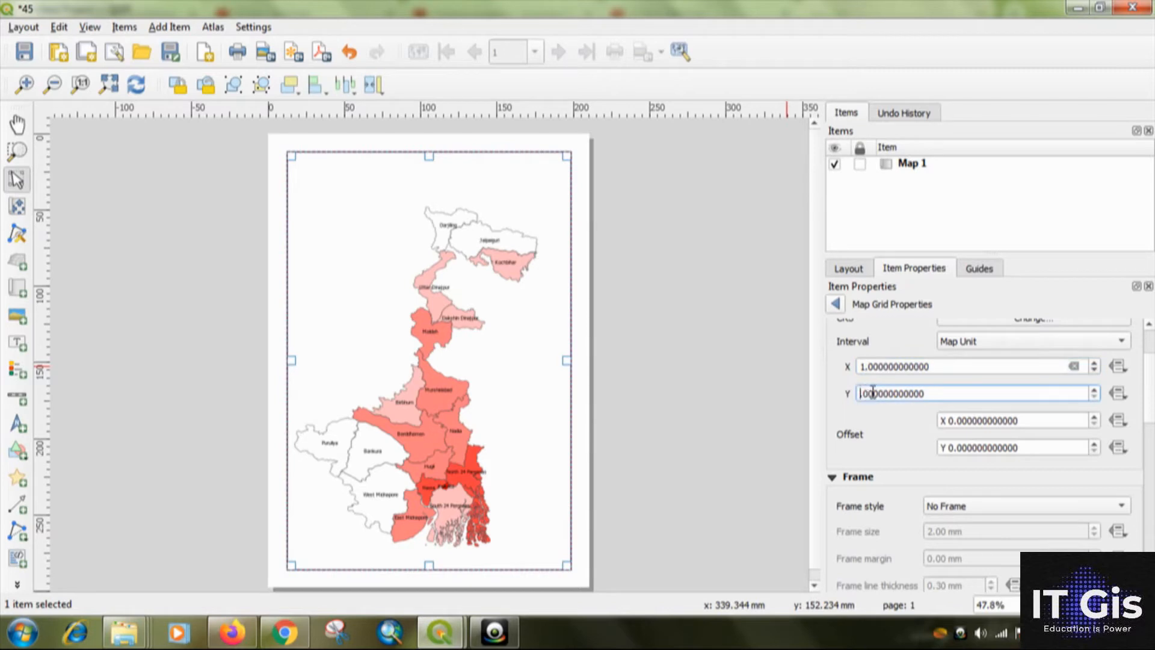
text(1)
click(1015, 422)
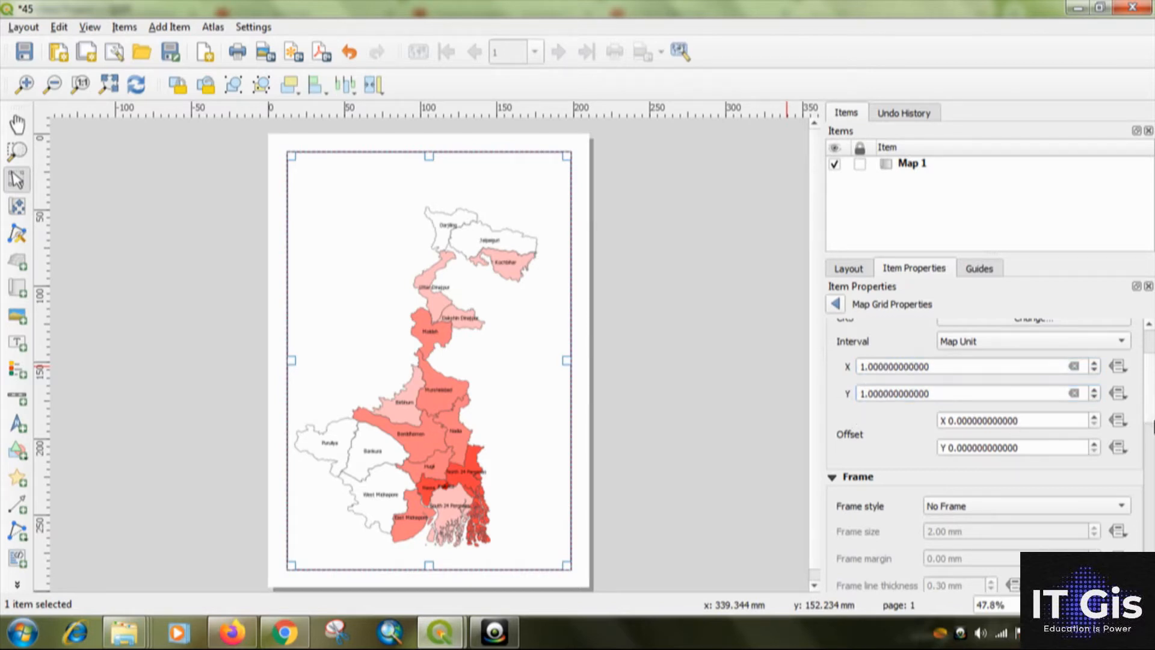
Step: Set the grid's frame style to Exterior Ticks and deselect the map
drag(1150, 416, 1150, 439)
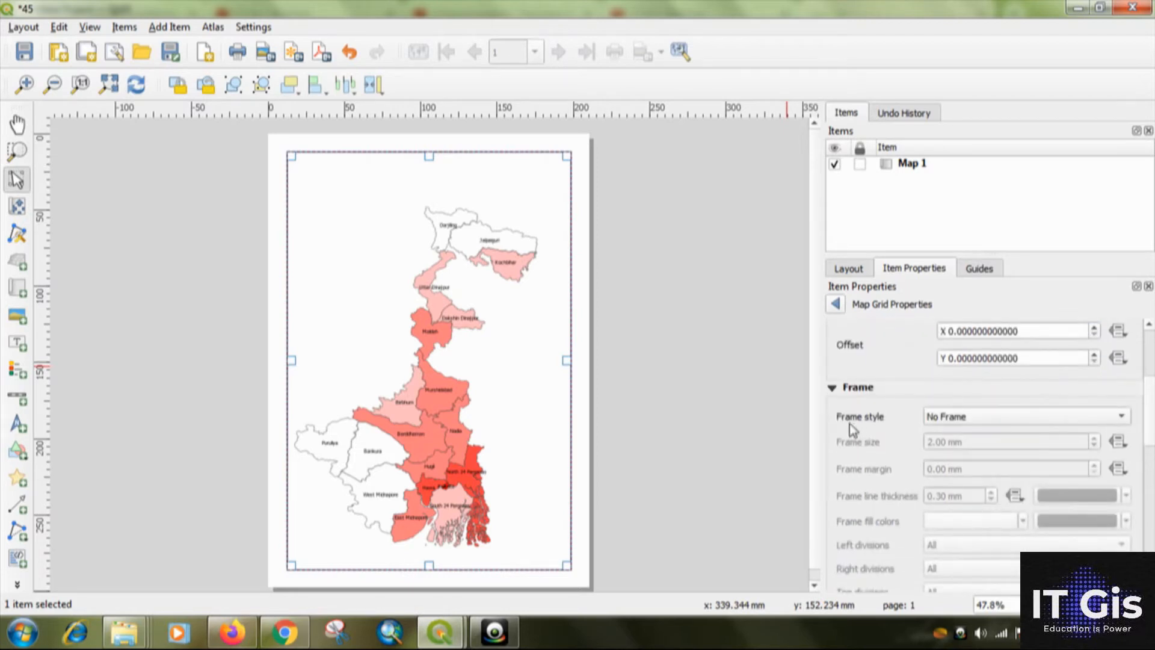
click(936, 417)
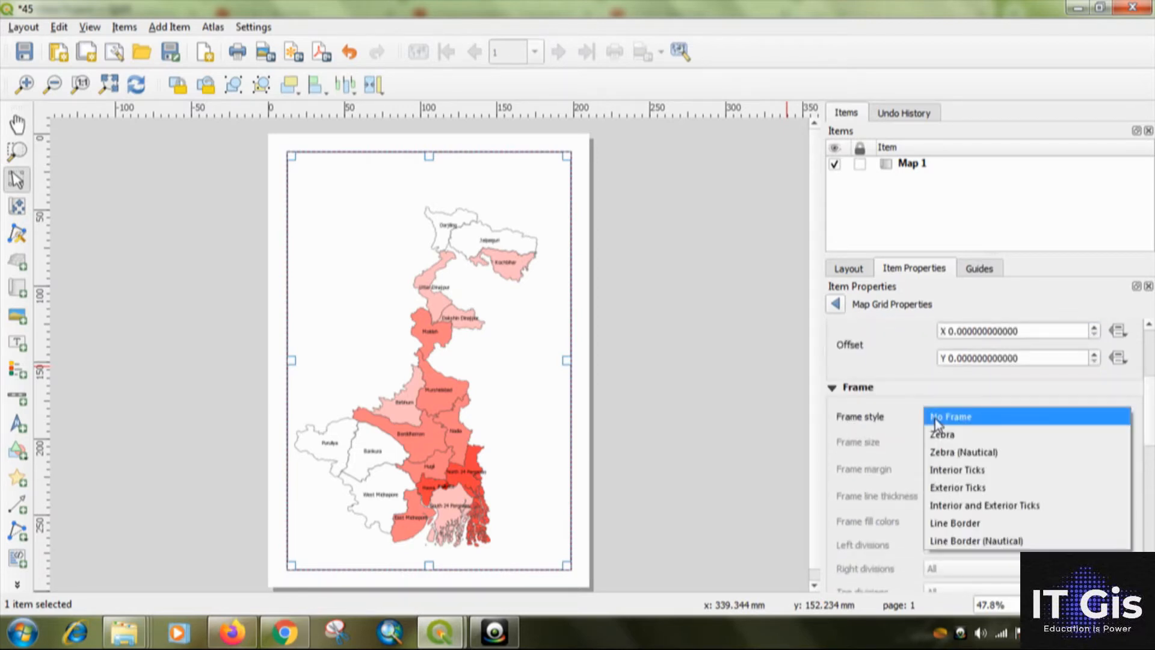
click(958, 486)
click(596, 244)
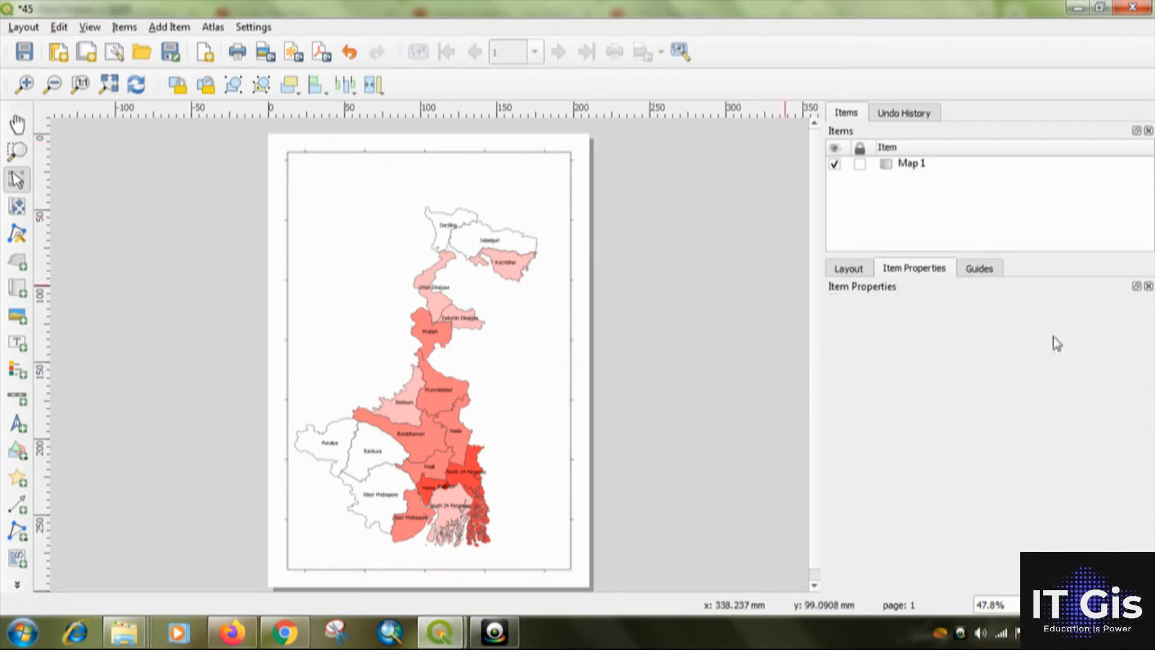
Step: Reopen the map grid's properties and enable drawn coordinates in Degree, Minute format
click(444, 308)
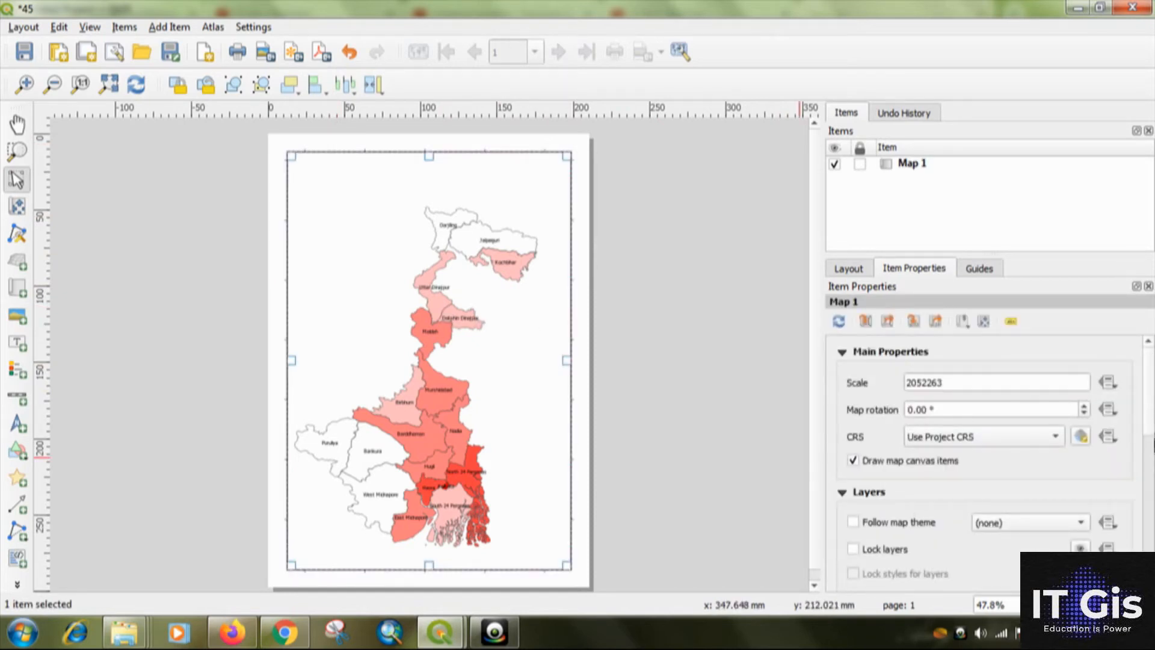
drag(1149, 416, 1148, 517)
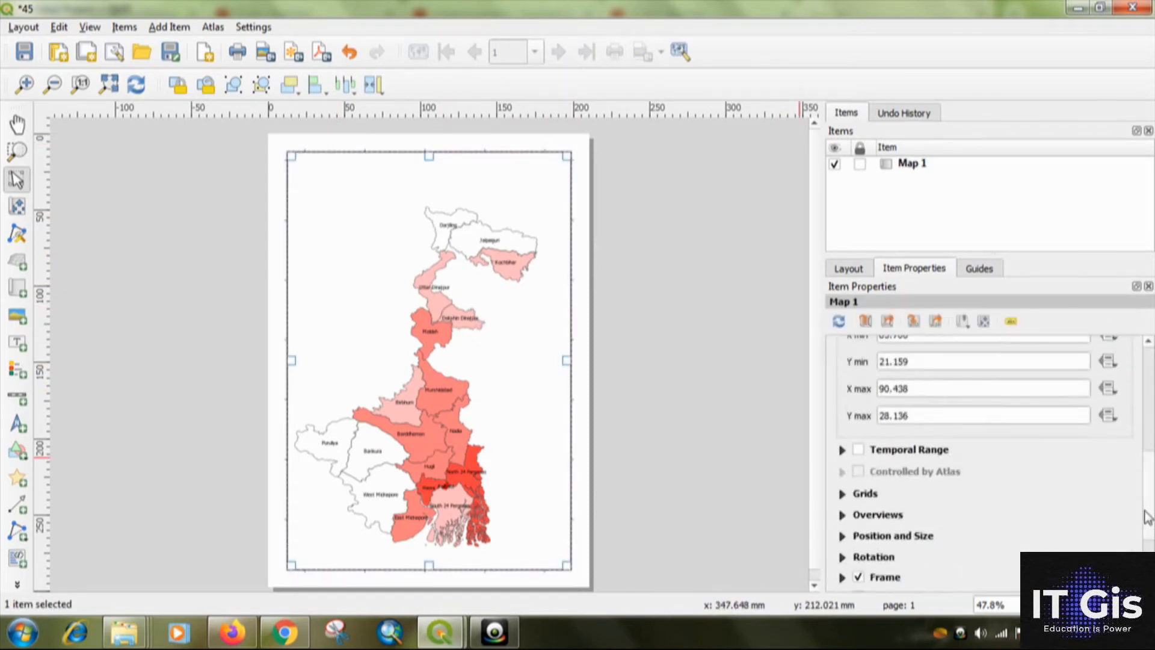
click(841, 494)
click(893, 470)
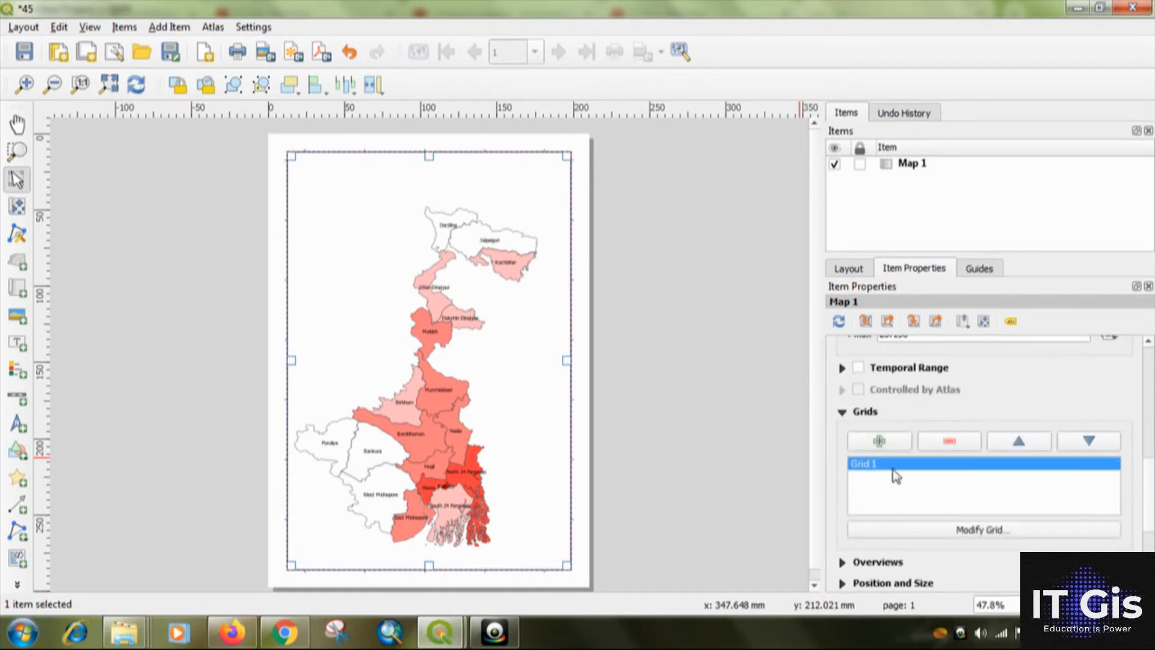
click(926, 531)
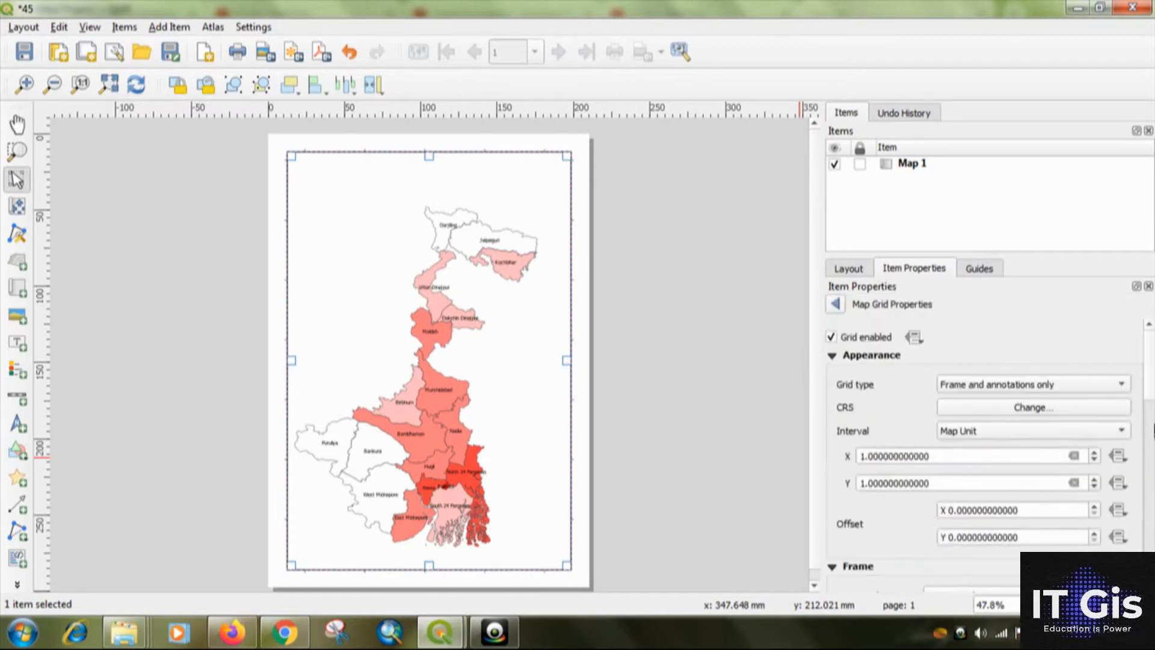
mouse_move(1152, 412)
mouse_down()
mouse_move(1153, 505)
mouse_move(1153, 487)
mouse_up()
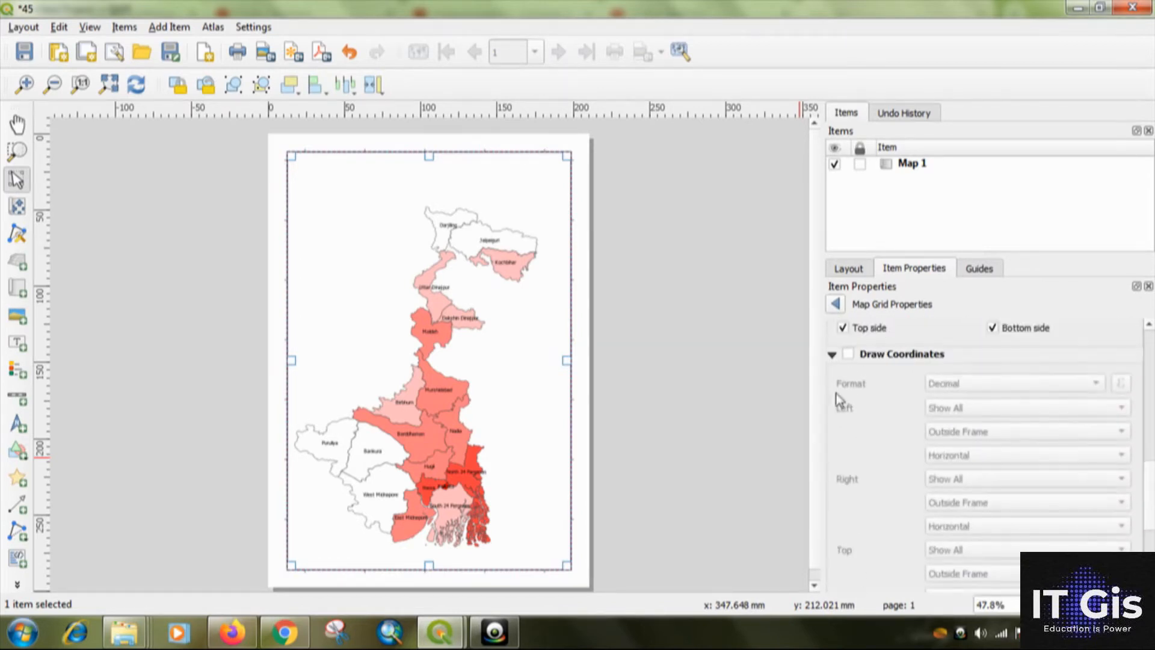
click(848, 354)
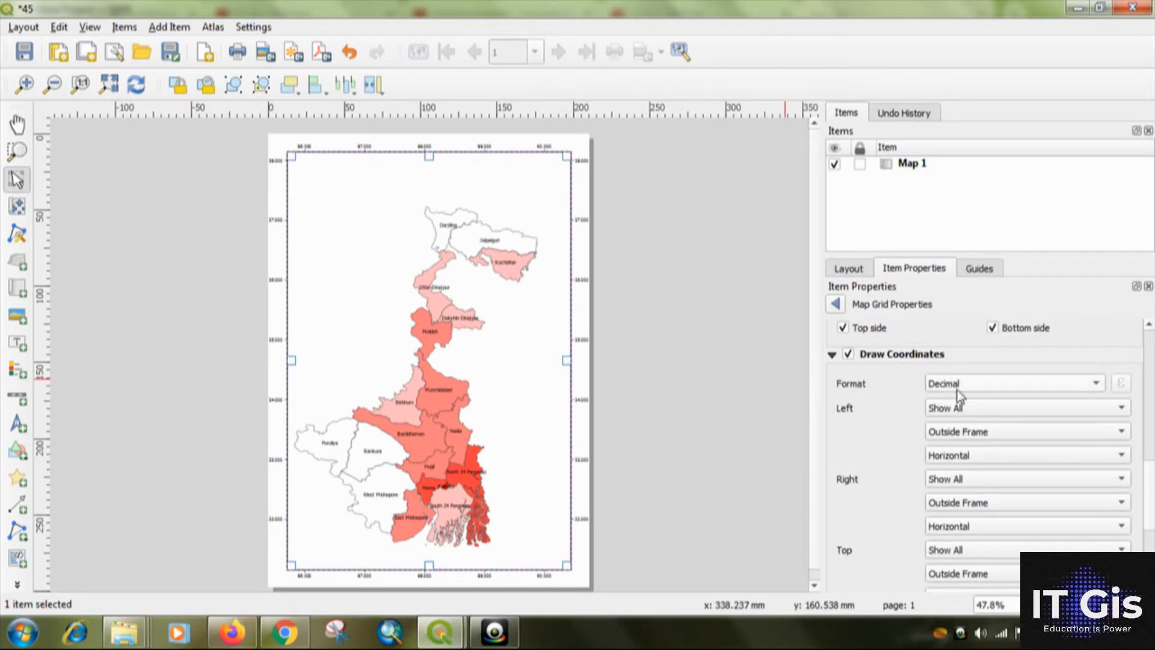
click(979, 391)
click(1051, 417)
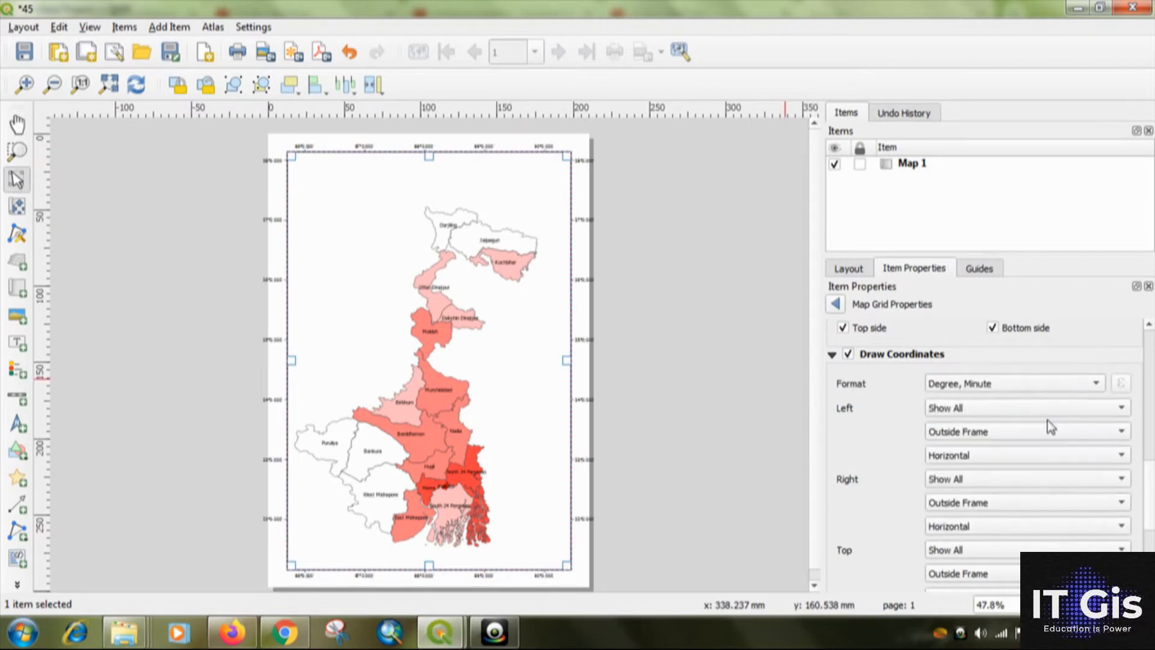
Step: Set the orientation of the grid coordinates along the map's left side to Vertical Ascending
scroll(1149, 425, up, 5)
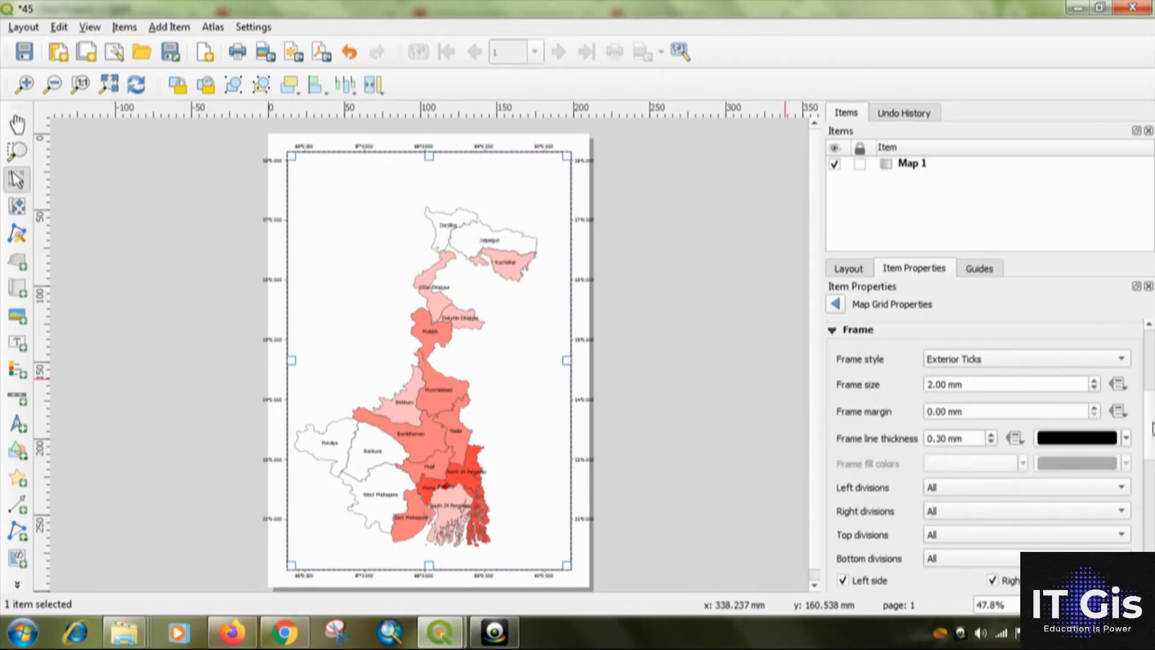
drag(1150, 421, 1150, 499)
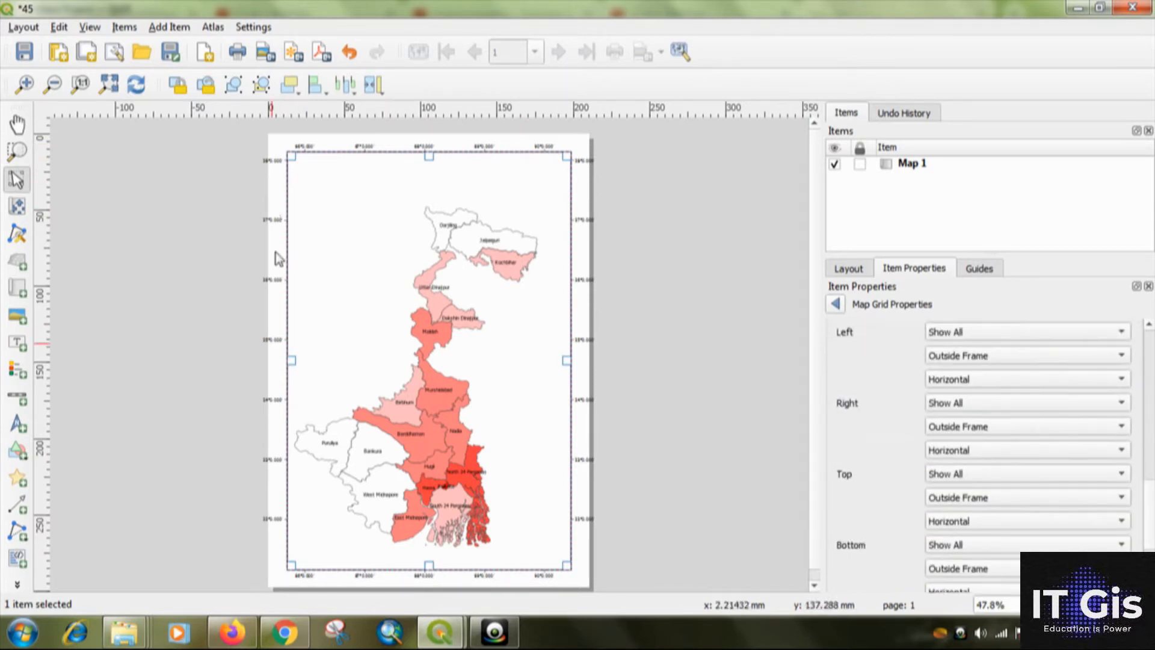
click(948, 383)
click(950, 397)
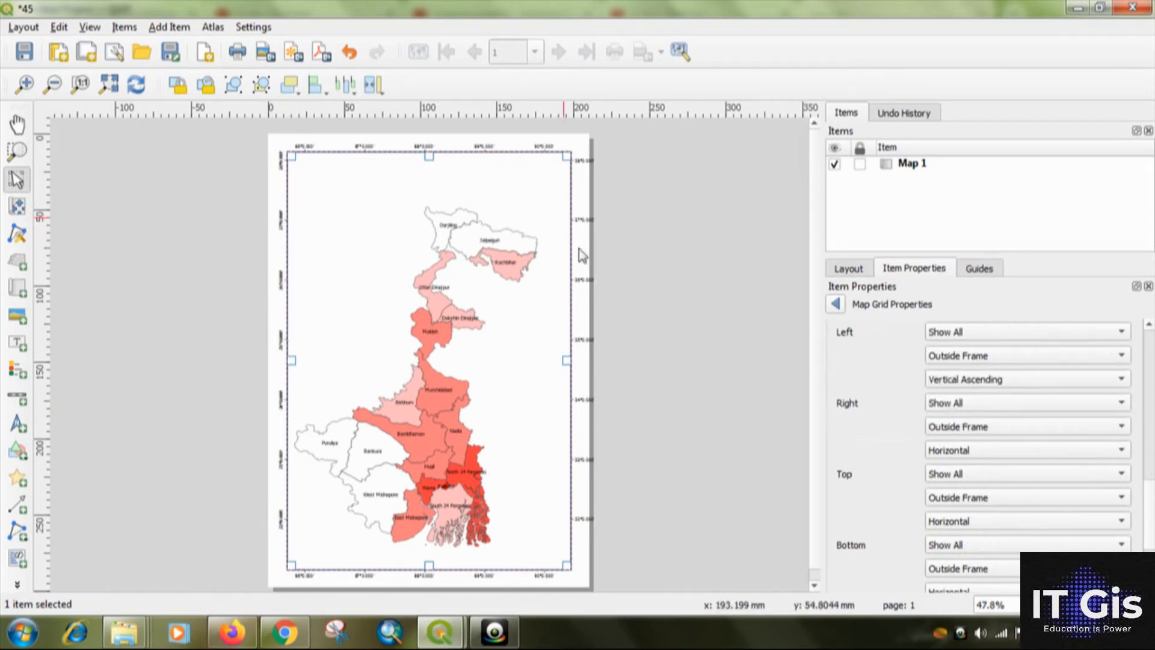
Step: Set the orientation of the grid coordinates along the map's right side to Vertical Ascending
drag(580, 294, 581, 294)
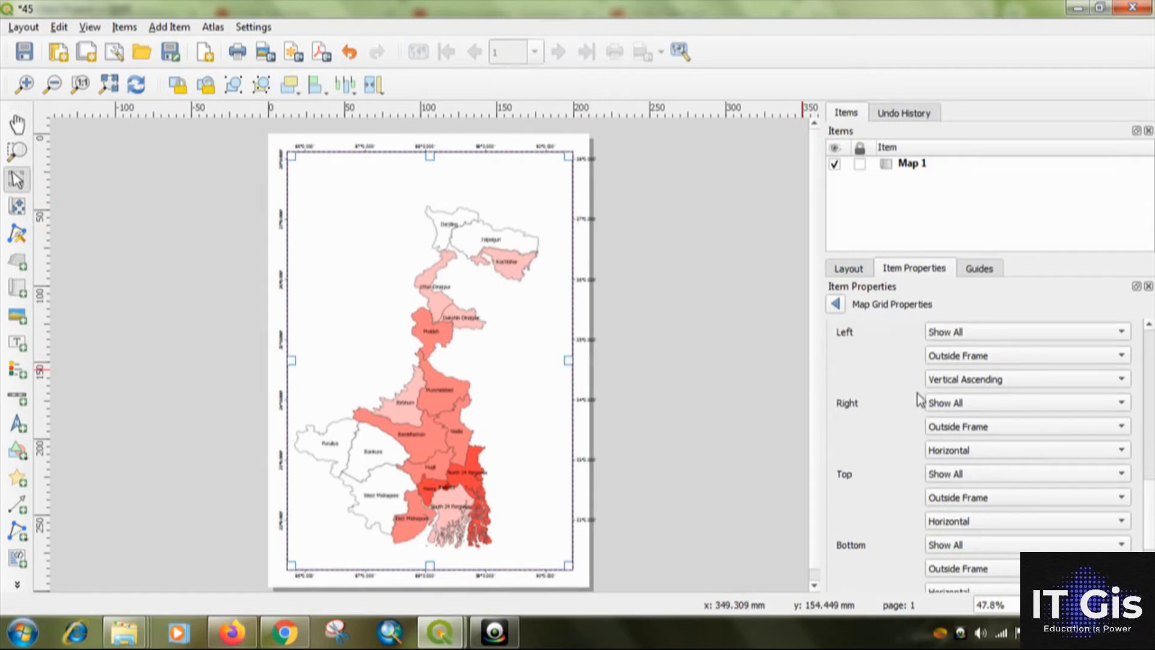
click(971, 449)
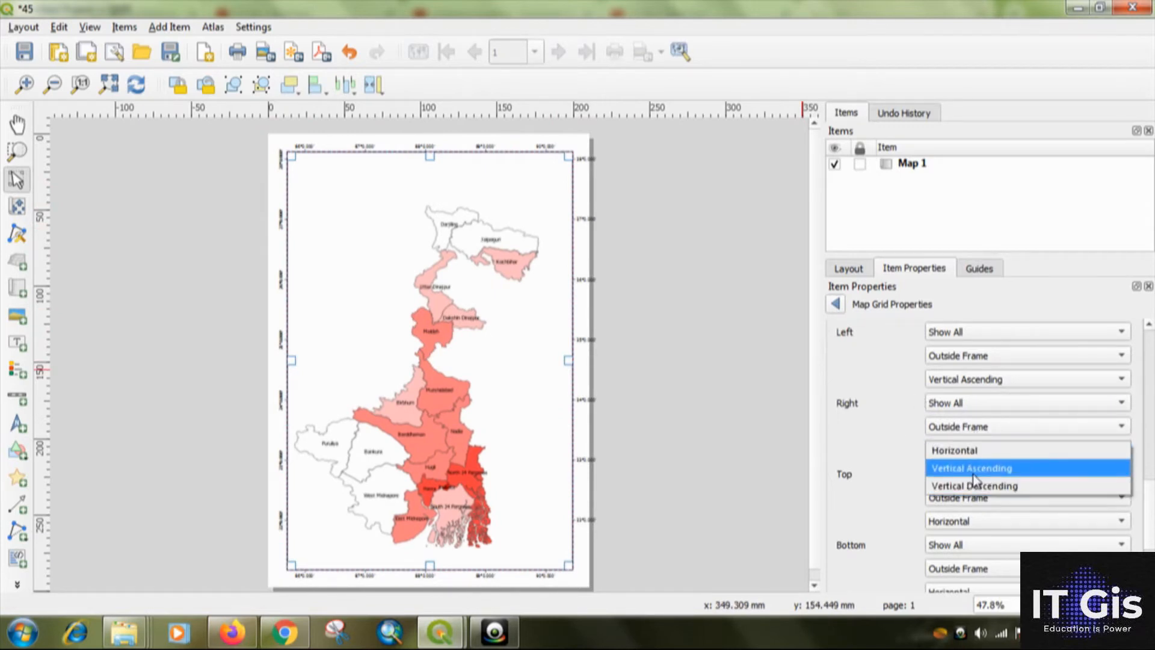
click(973, 472)
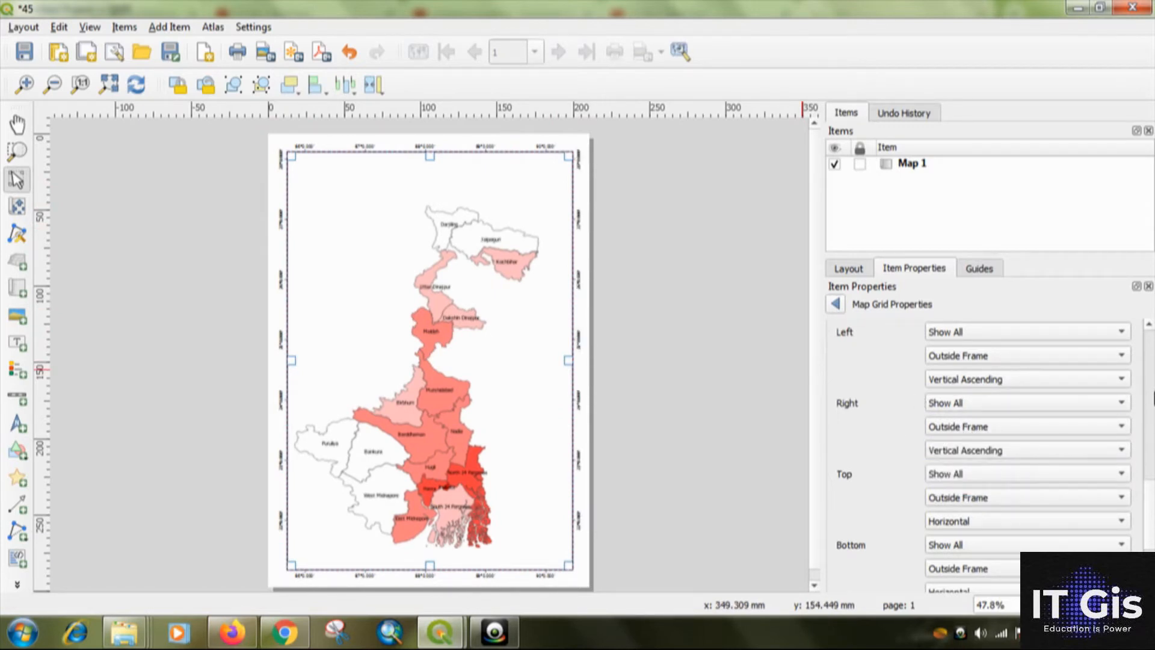
Step: Set the grid coordinate font to Times New Roman, size 12
scroll(1153, 397, up, 5)
scroll(1150, 409, up, 5)
scroll(1148, 481, down, 5)
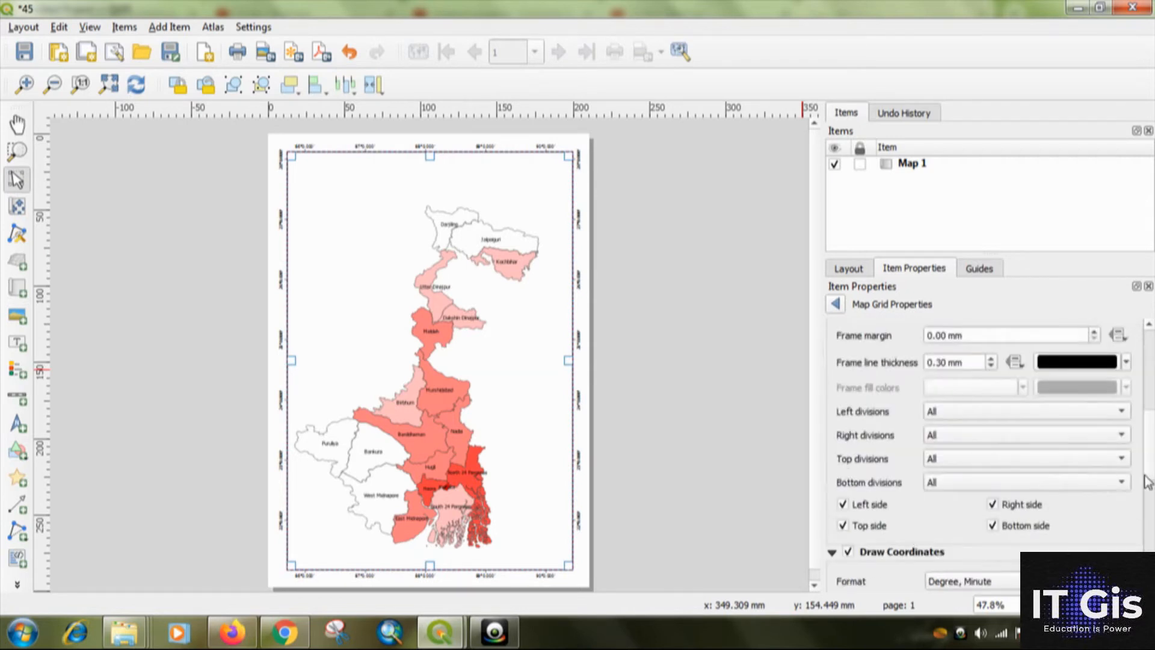
scroll(1151, 457, down, 2)
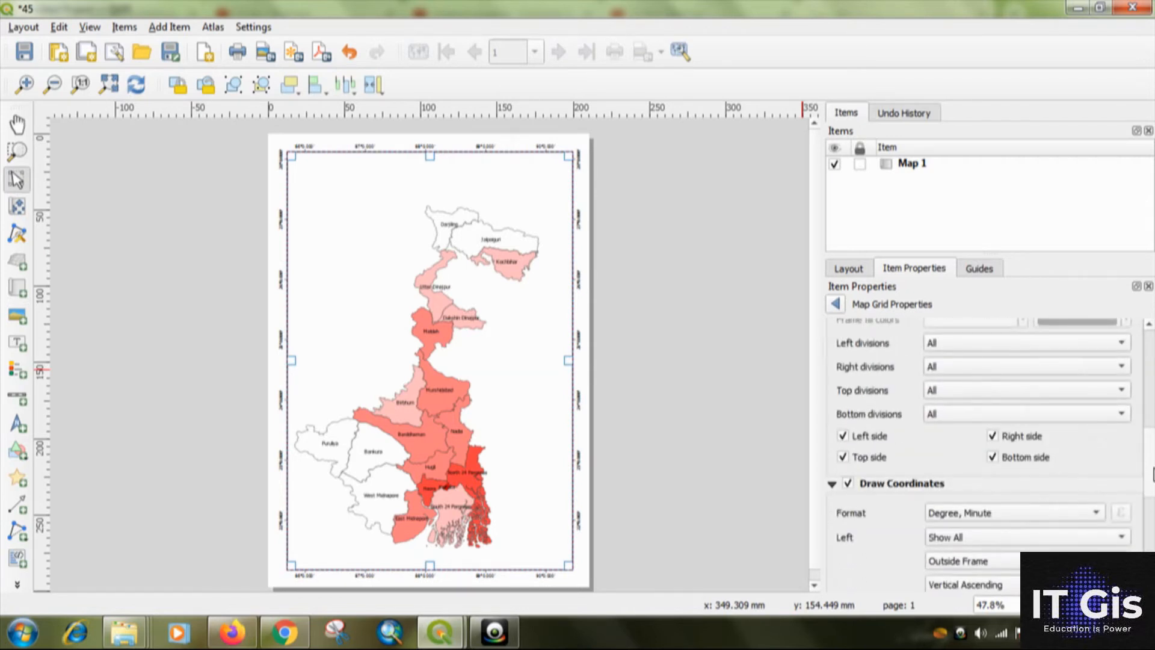
scroll(1152, 474, down, 7)
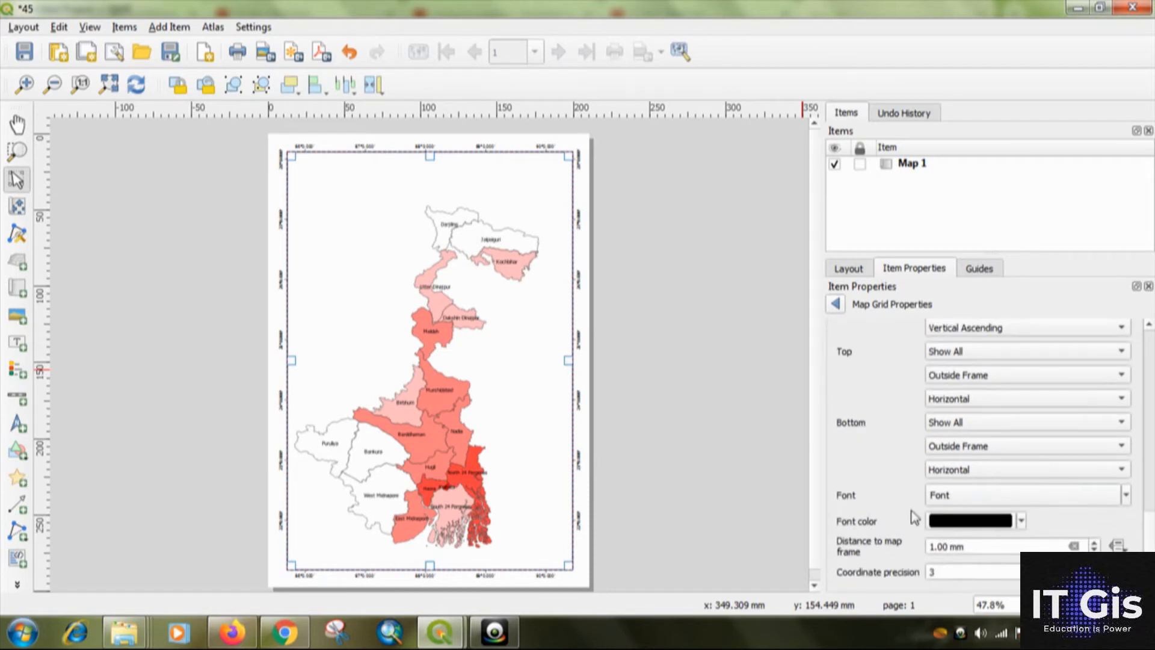
click(962, 495)
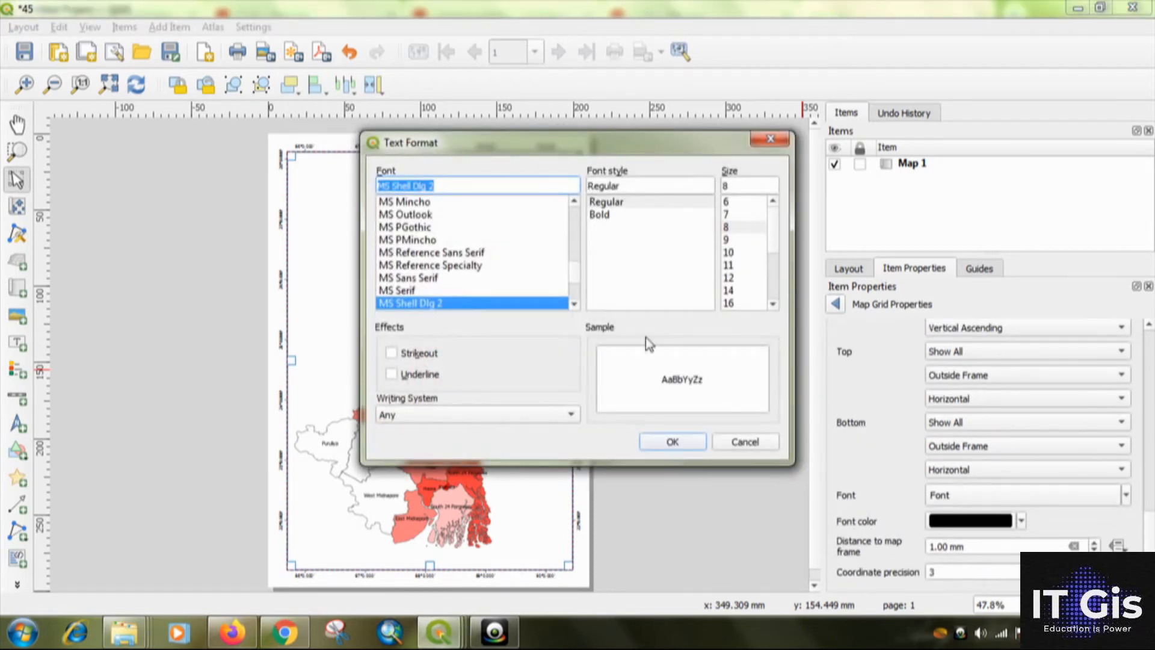
text(ti)
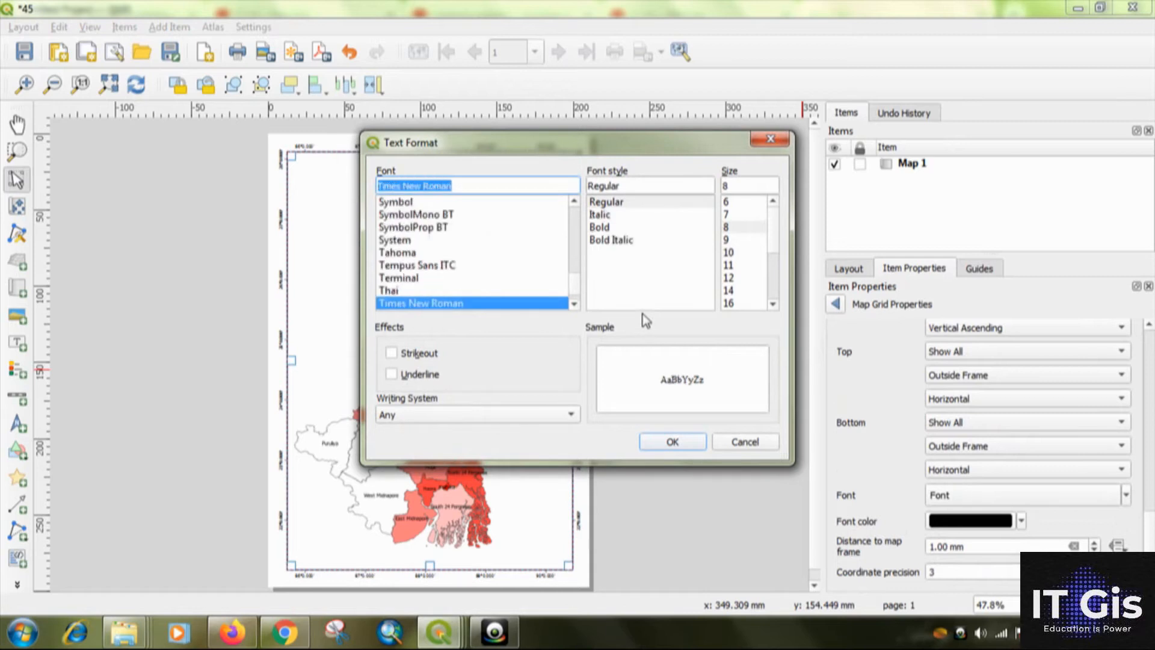
key(Return)
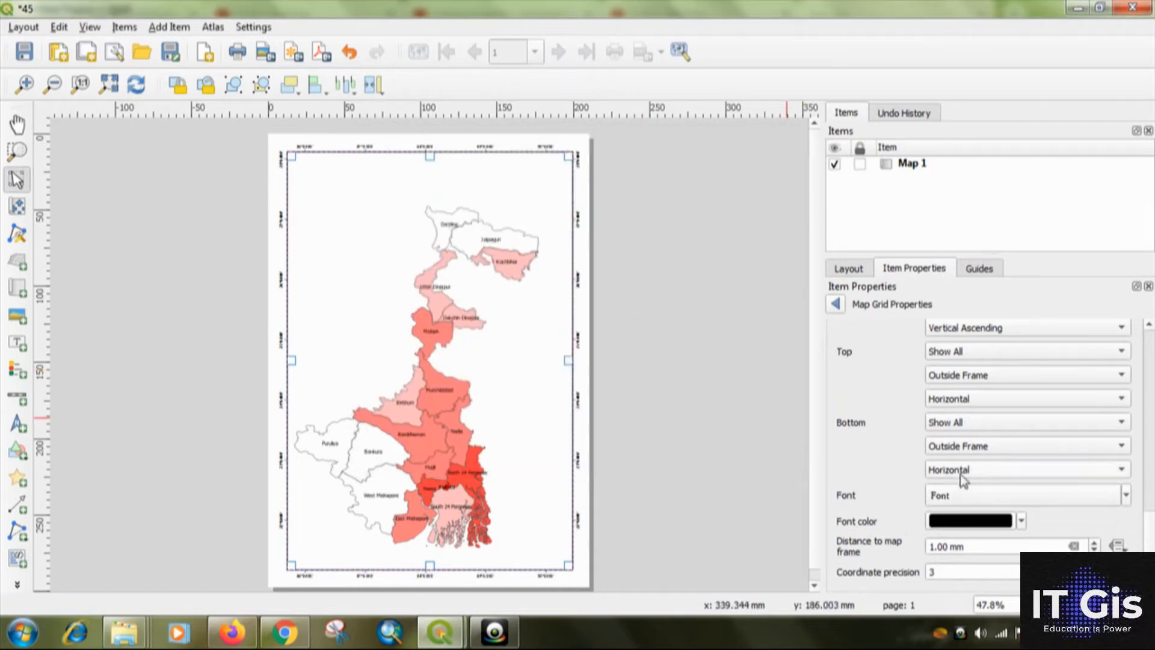
click(970, 495)
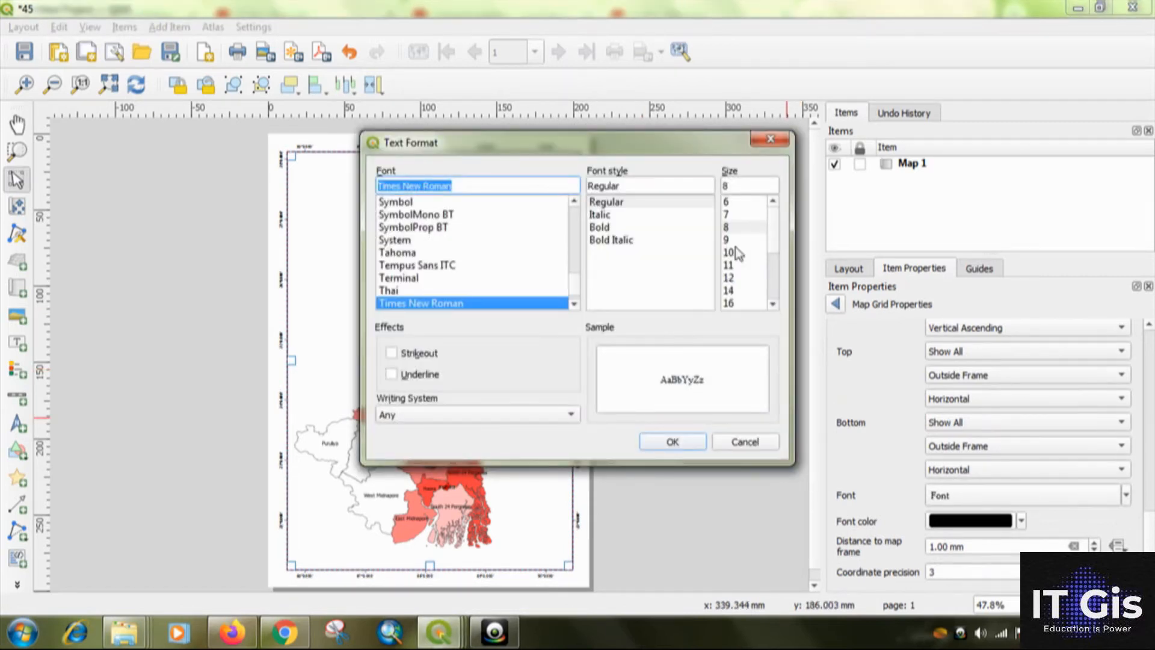
click(729, 278)
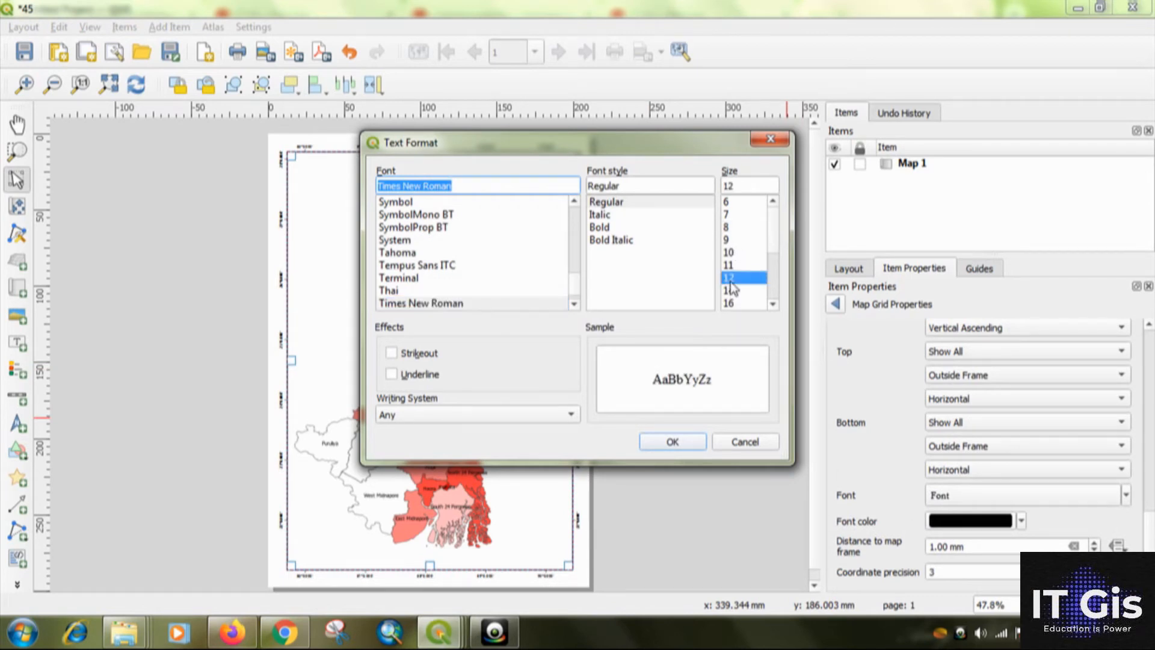
click(672, 442)
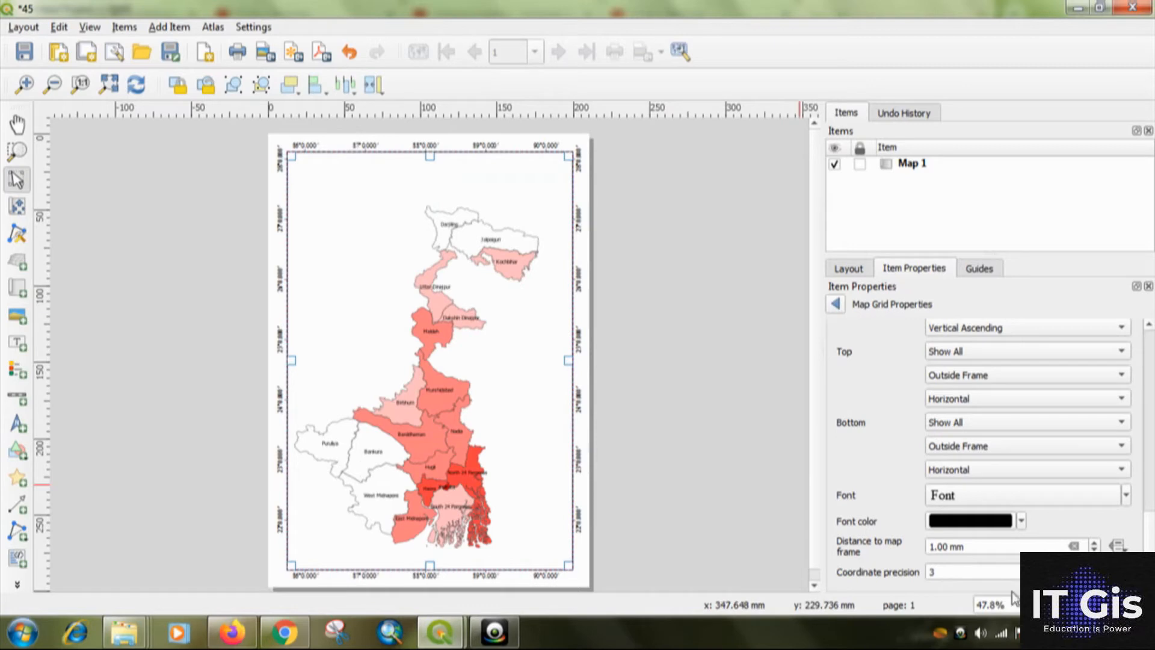
Step: Reduce the grid's coordinate precision to 0
click(1125, 575)
click(1125, 576)
click(1125, 576)
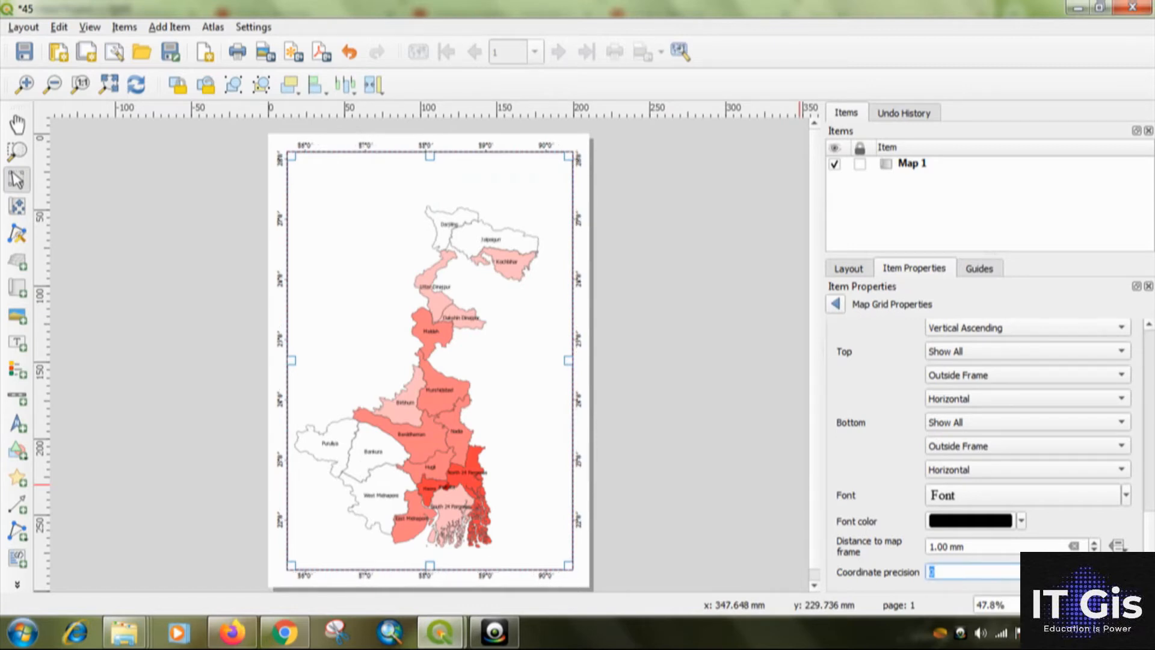
click(1073, 527)
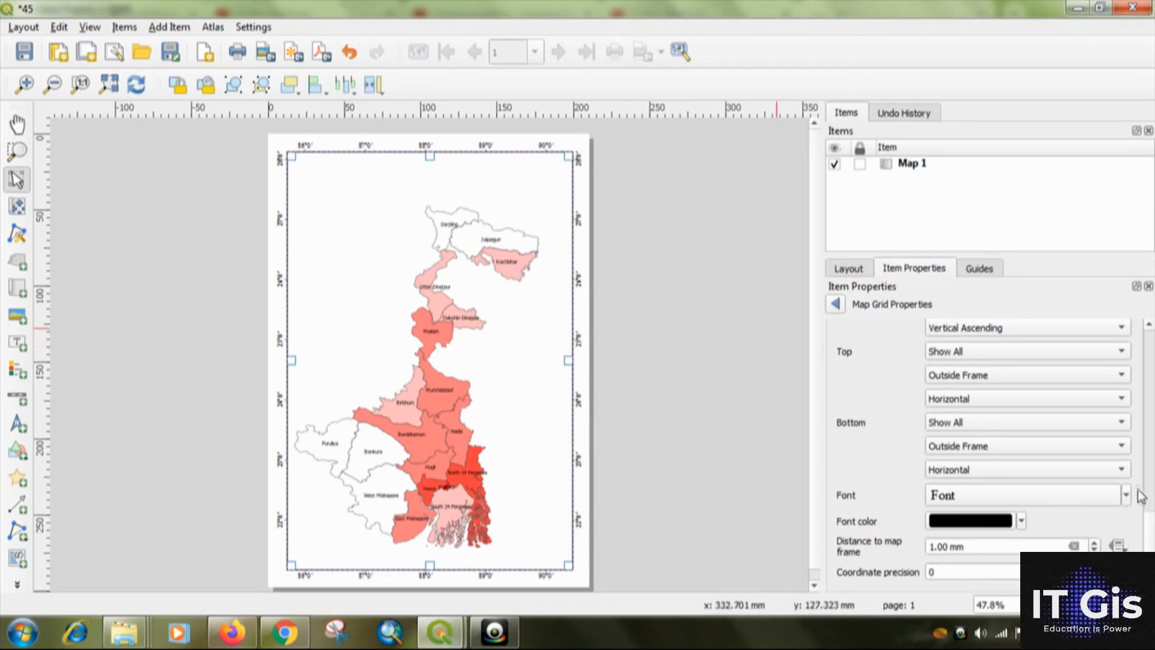
Step: Increase the grid coordinate font size to 14 and deselect the map
click(1070, 495)
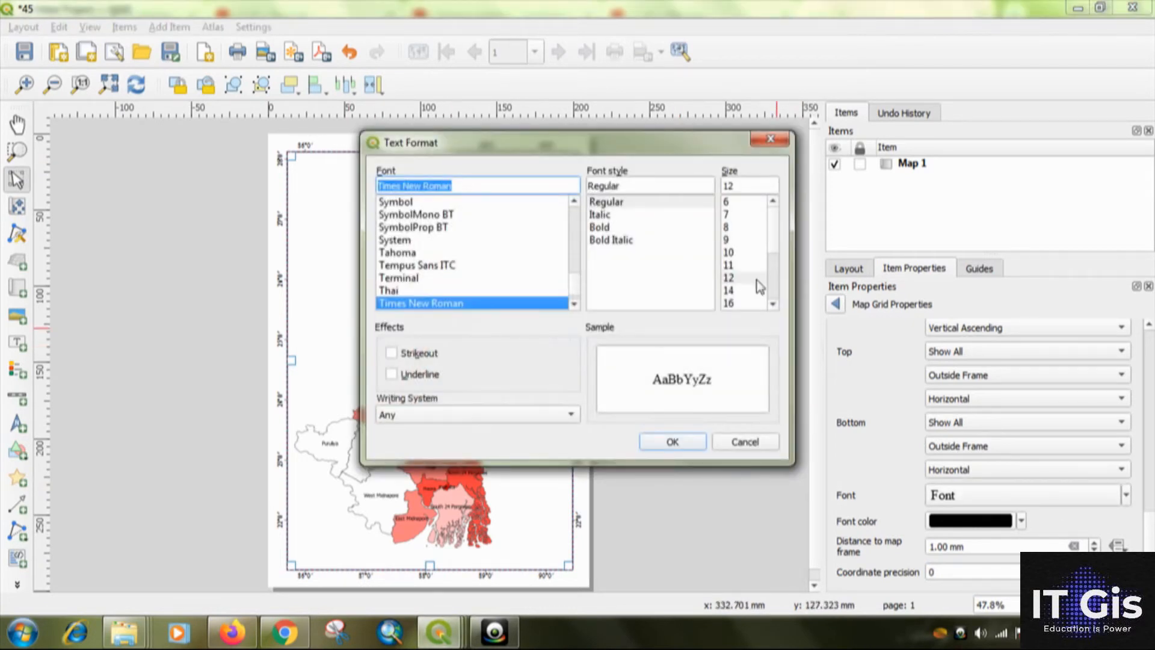
click(749, 290)
click(692, 442)
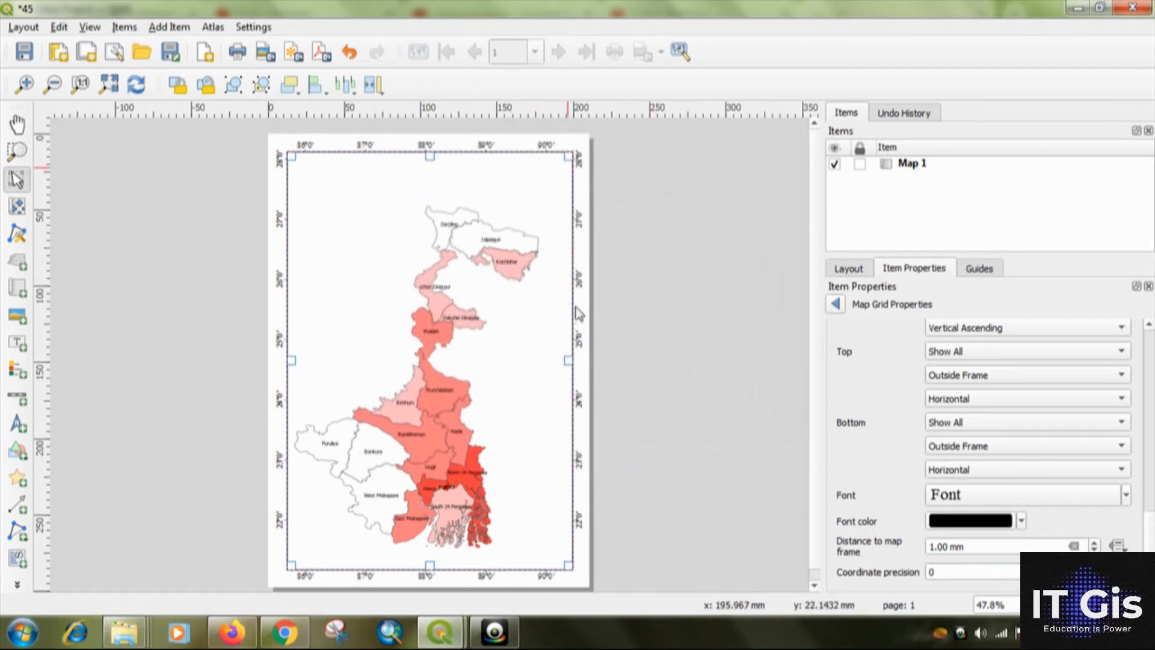
click(642, 358)
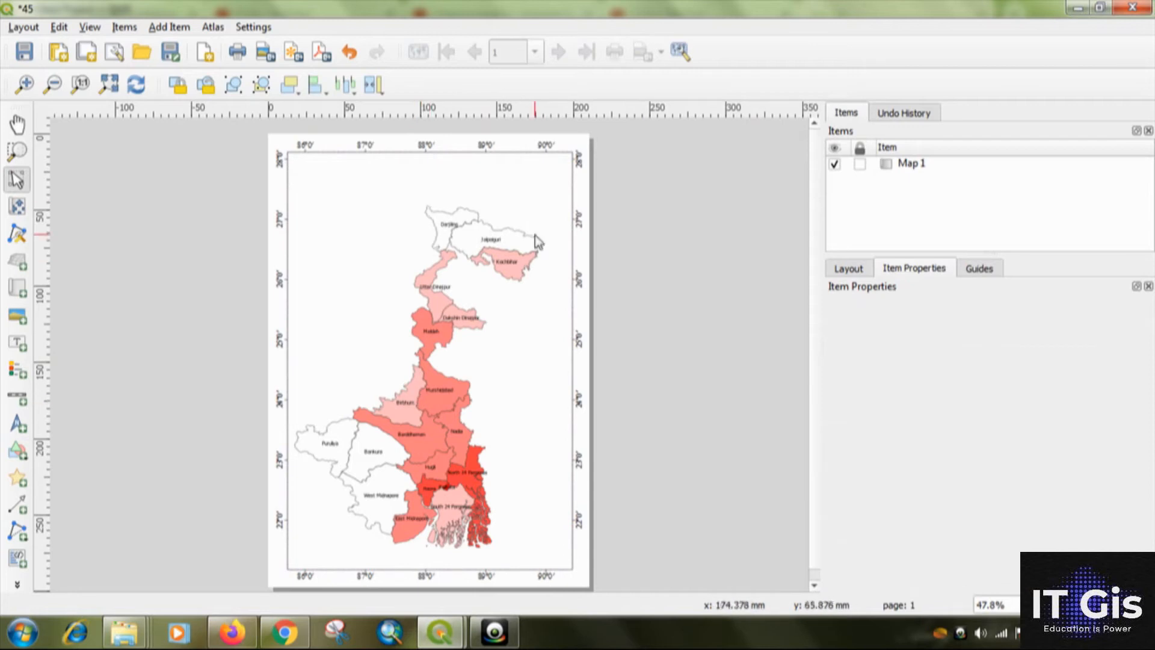
Step: Add a north arrow inside the map frame's upper-right corner, keep its default symbol and deselect it
click(18, 424)
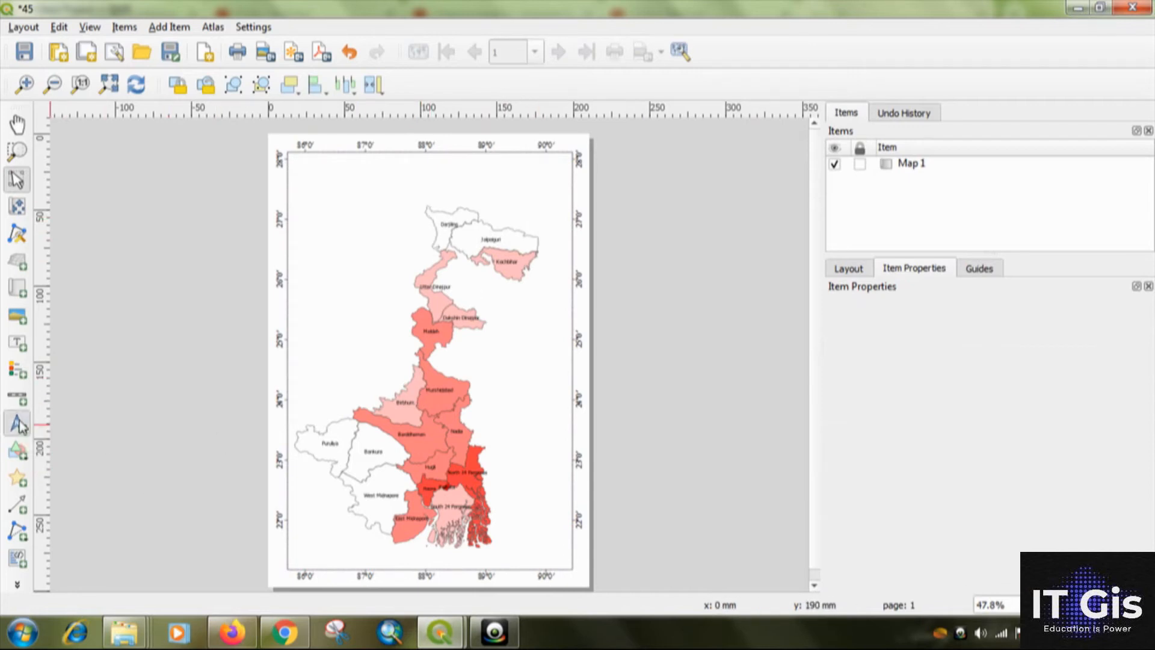
drag(539, 192, 566, 228)
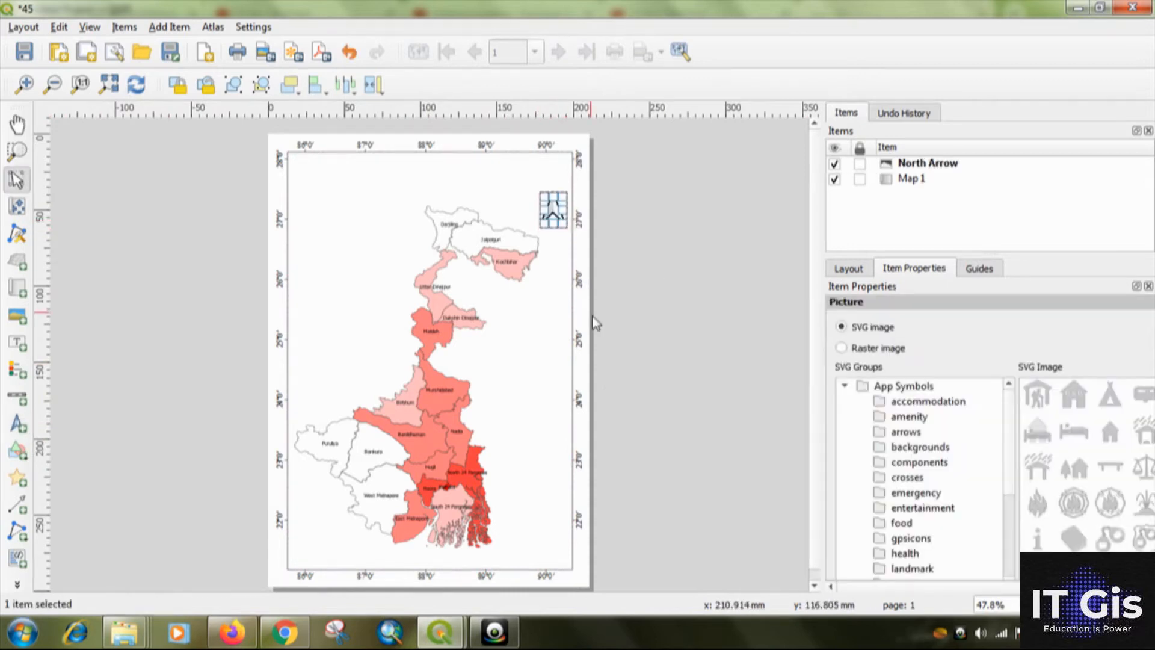
click(667, 277)
click(554, 213)
scroll(1081, 463, down, 5)
scroll(1081, 463, down, 10)
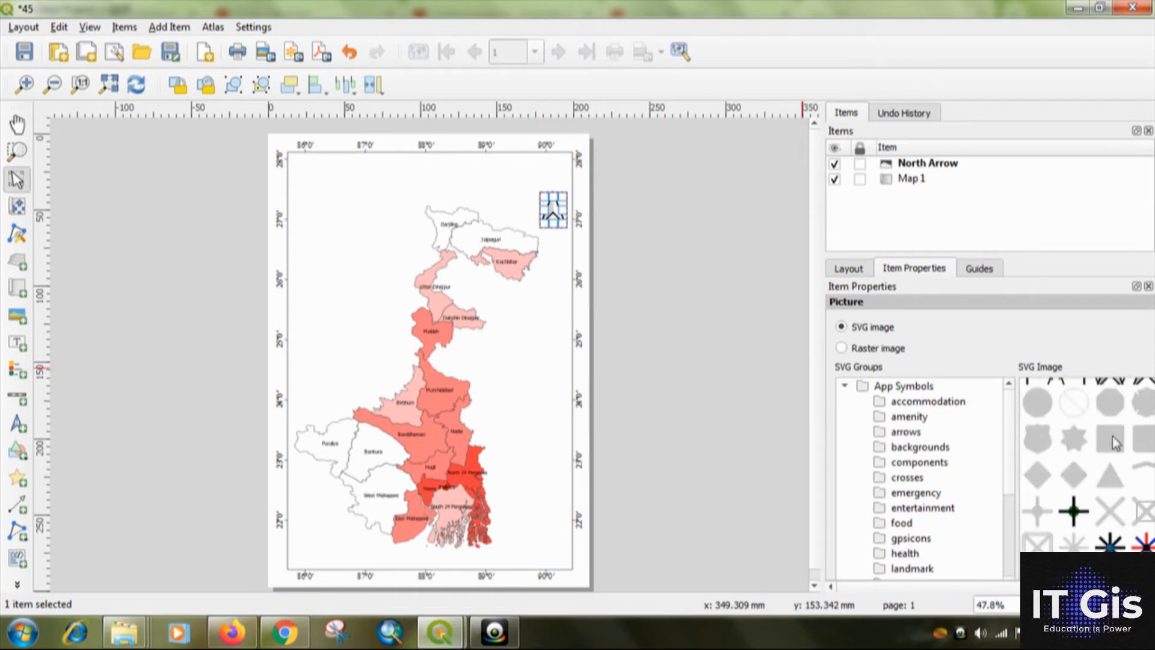
click(589, 271)
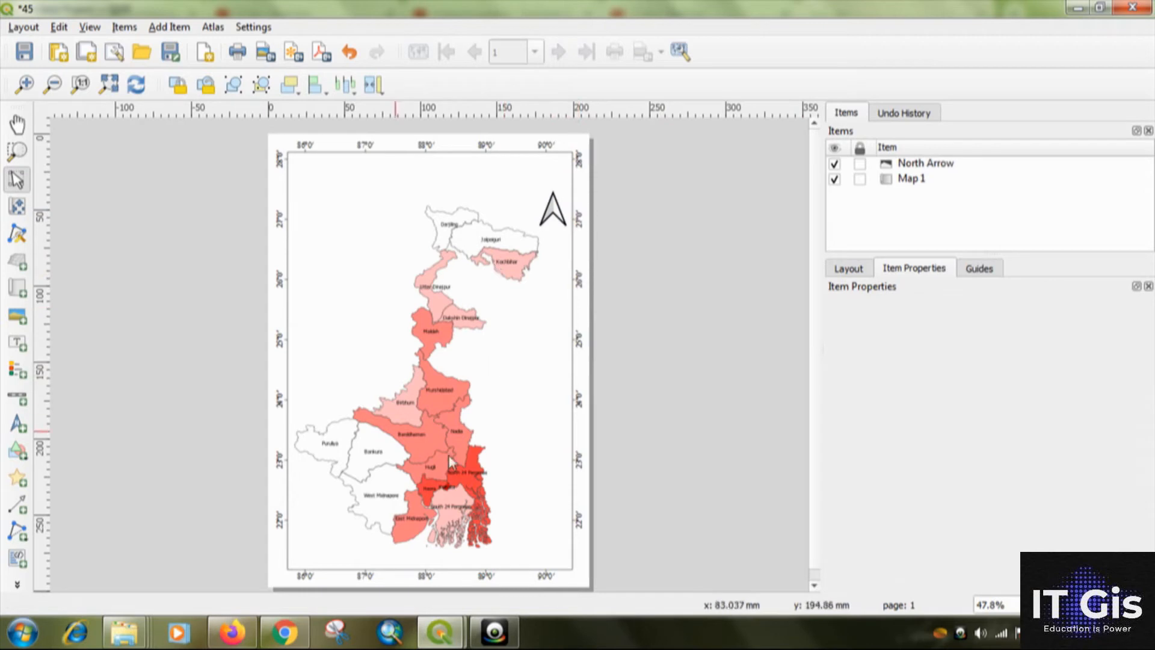
Step: Add a scale bar in the map frame's lower-left corner and set its style to Double Box
click(18, 398)
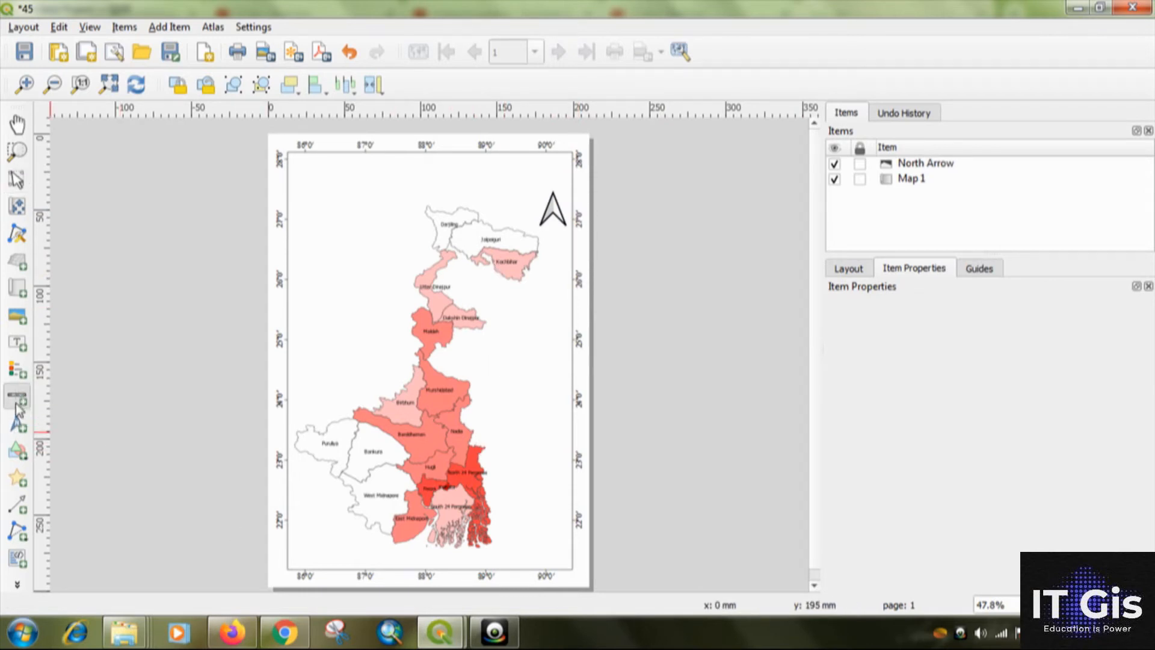
drag(298, 543, 404, 561)
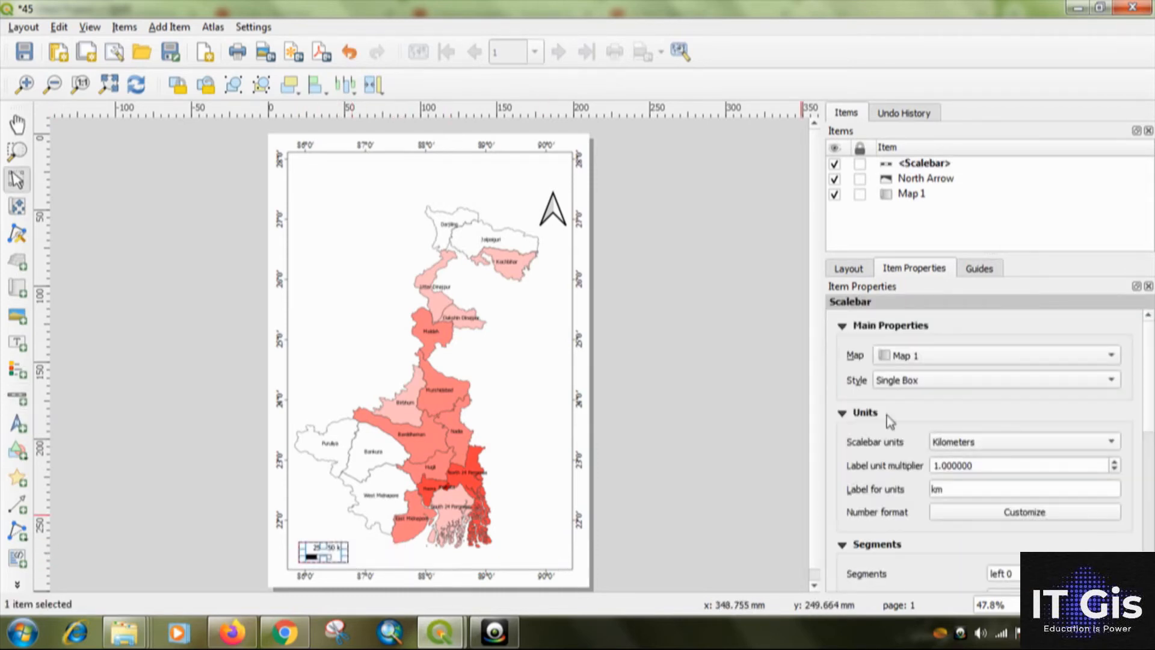
click(902, 385)
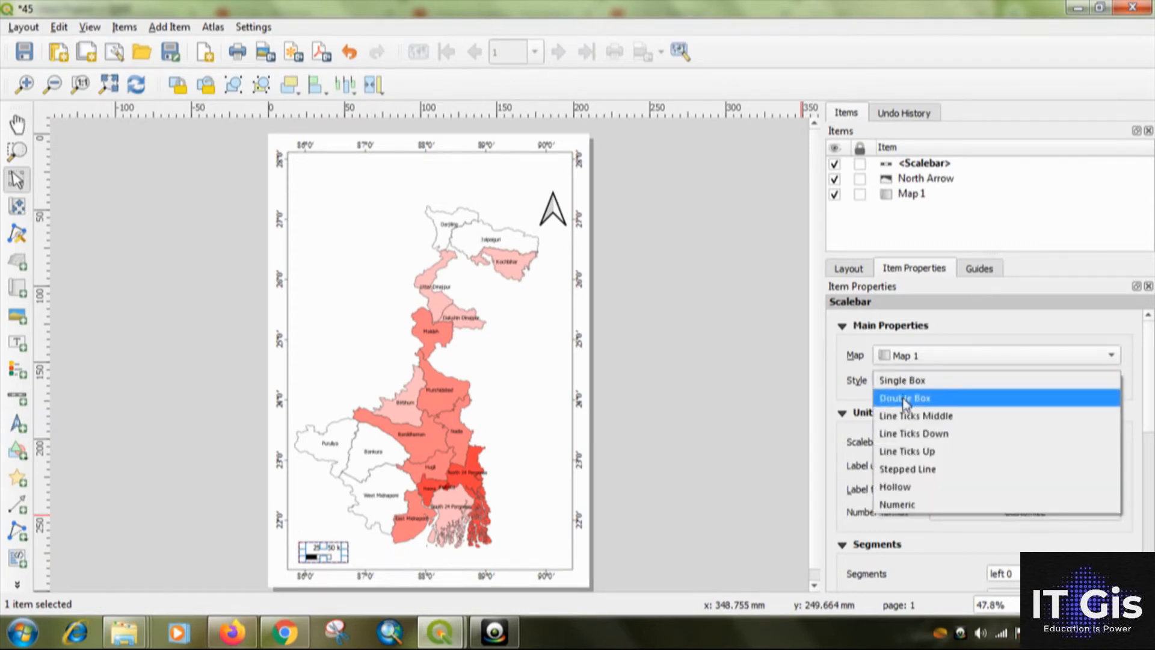
click(905, 395)
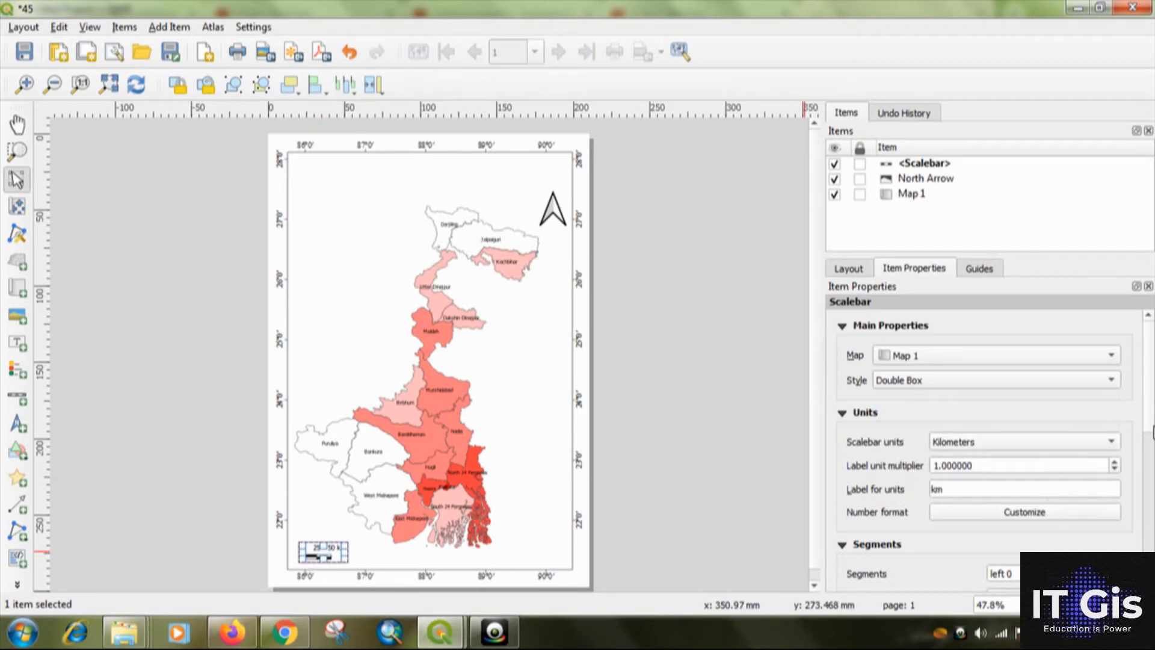
Step: Set the scale bar's segments to left 2 and right 4, and deselect it
drag(1153, 429, 1153, 501)
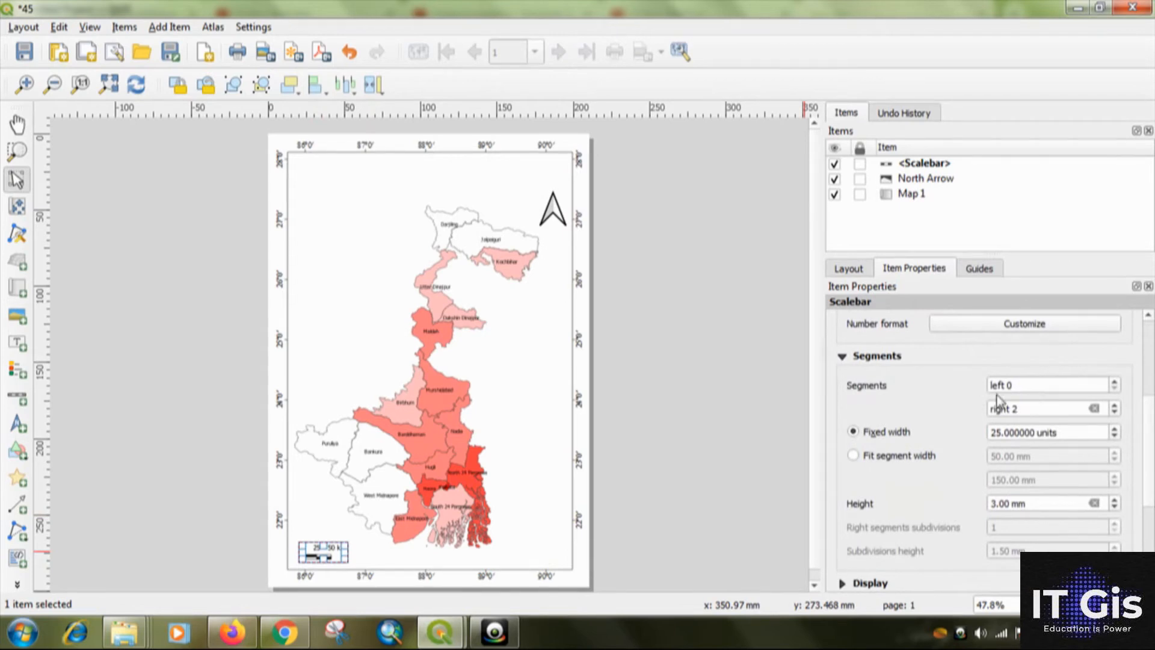
click(1113, 383)
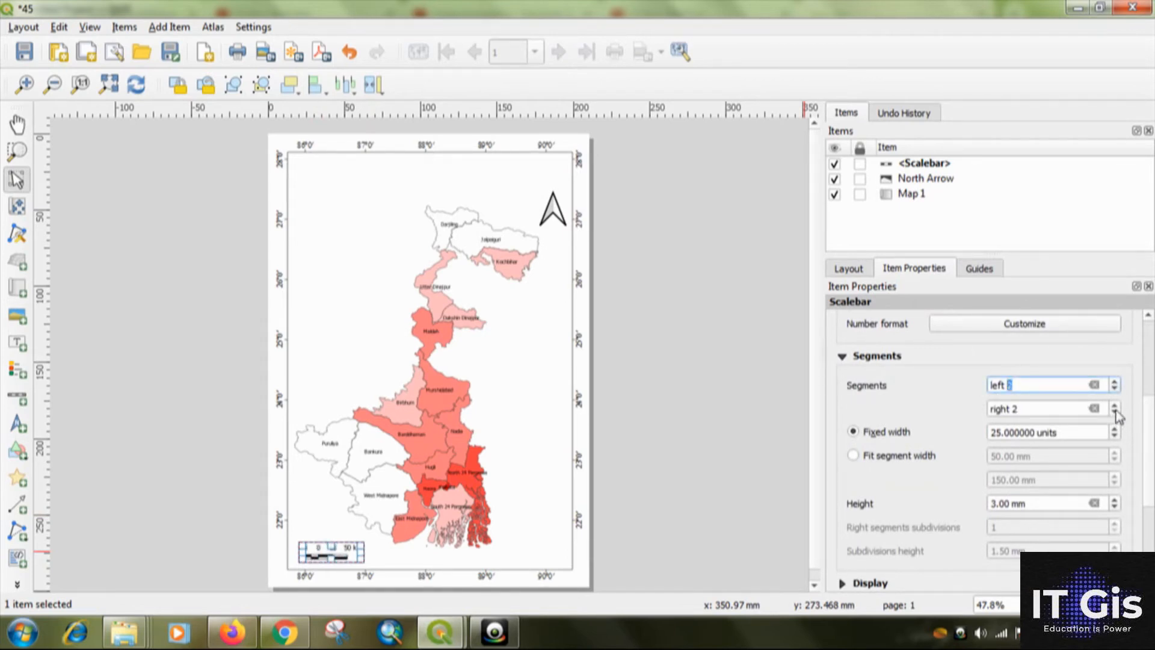
click(1114, 406)
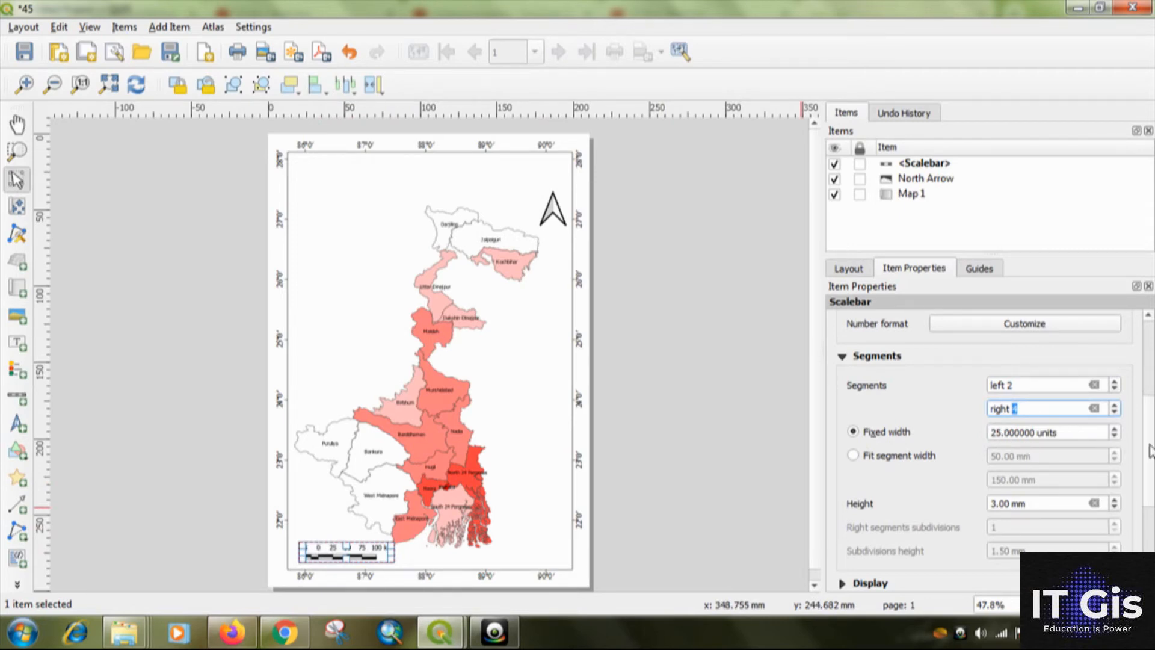
drag(1149, 451, 1150, 515)
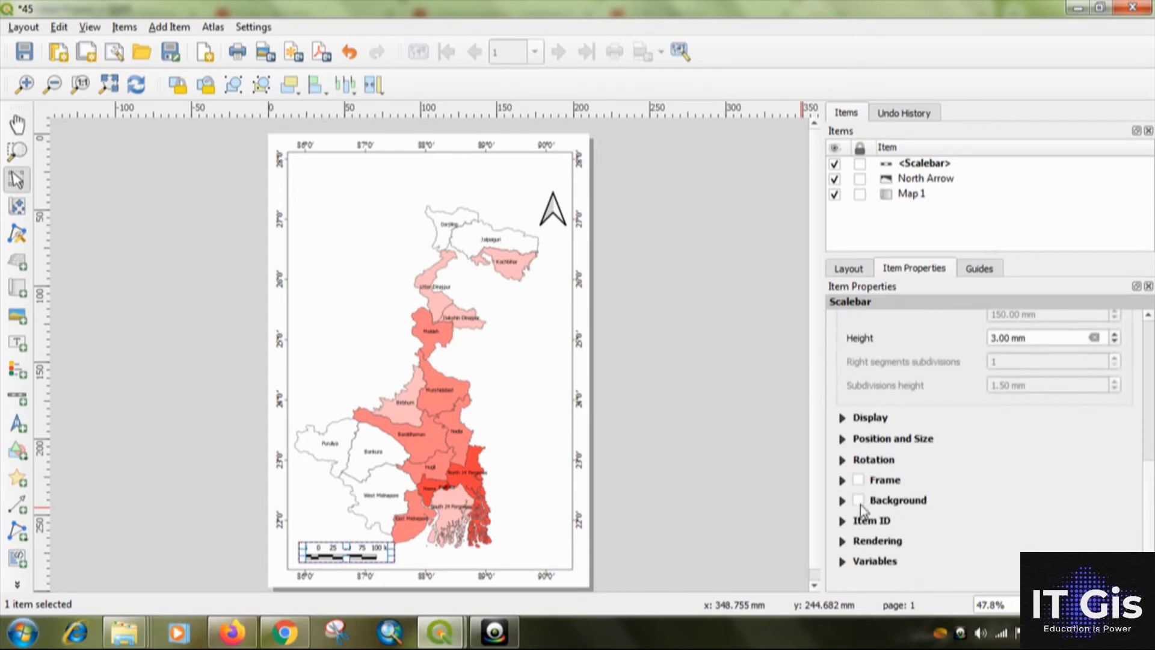
click(691, 467)
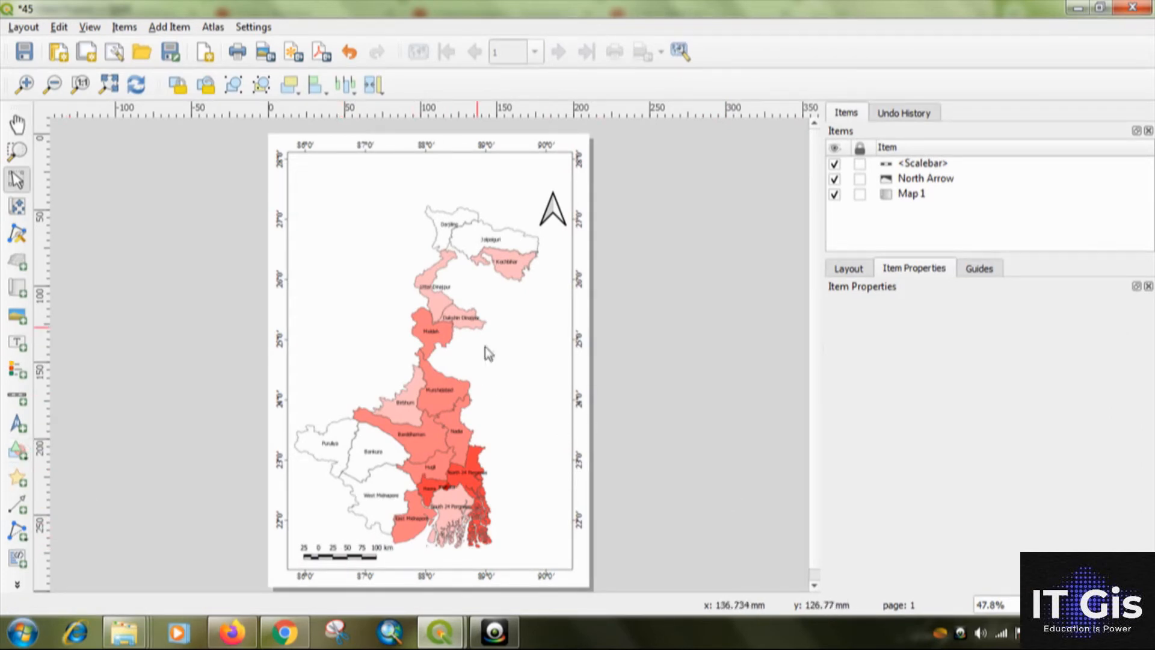
Step: Add a legend in the empty area east of Murshidabad and shift it slightly upward
click(17, 371)
drag(483, 370, 567, 460)
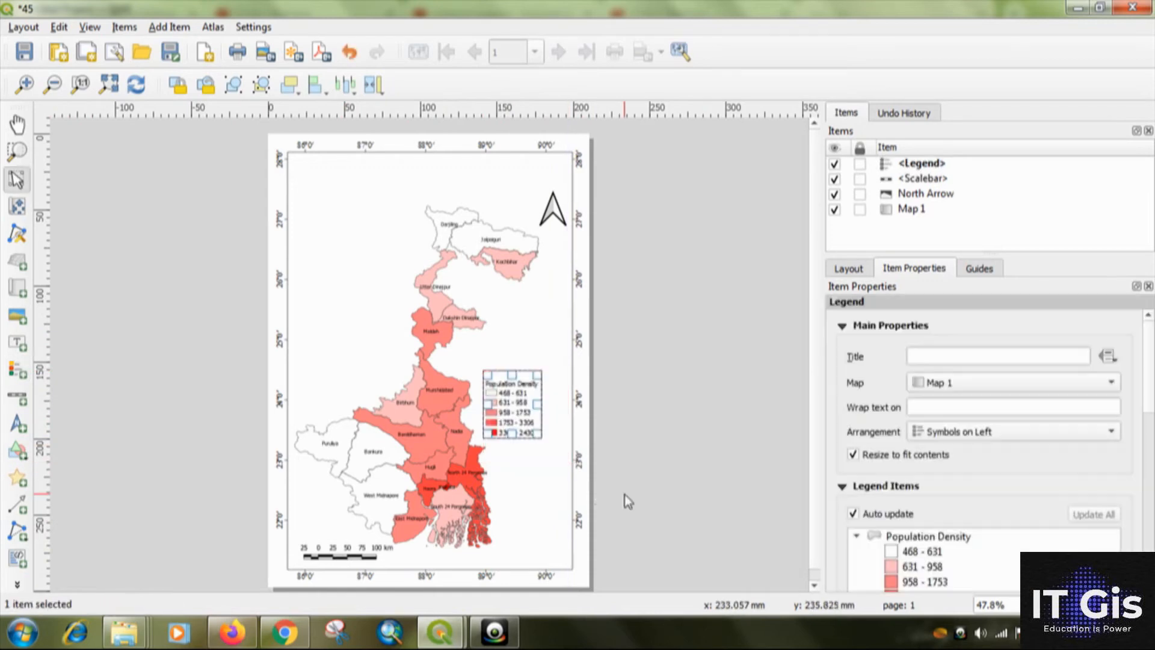
drag(509, 400, 514, 376)
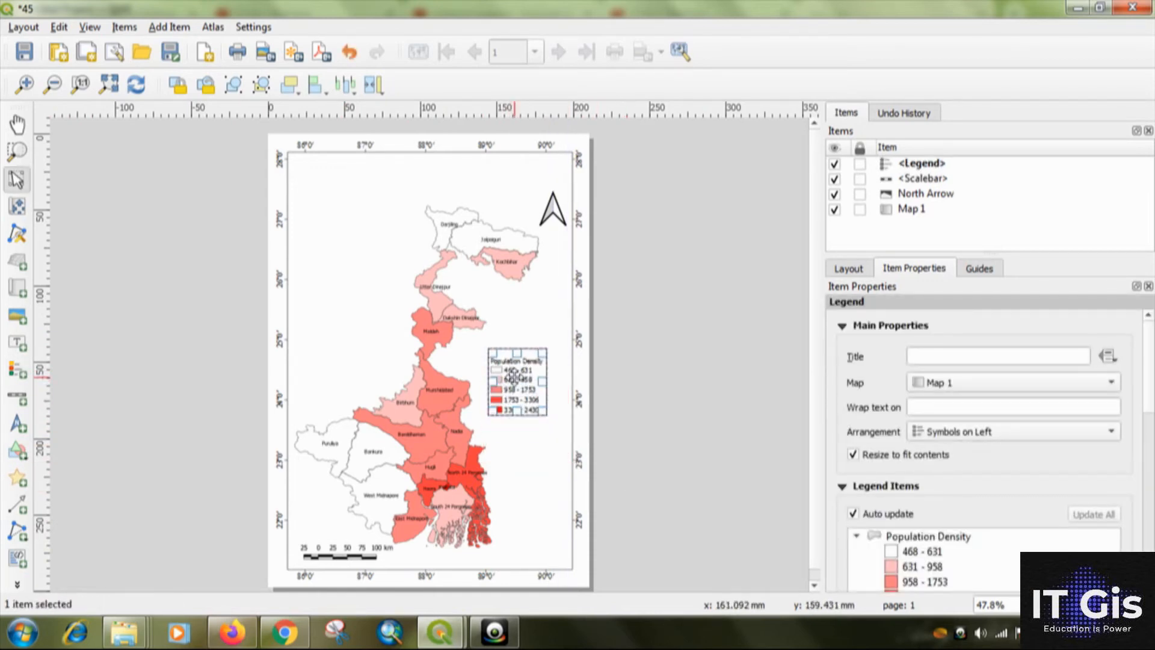
Step: Title the legend "Legend"
click(1026, 354)
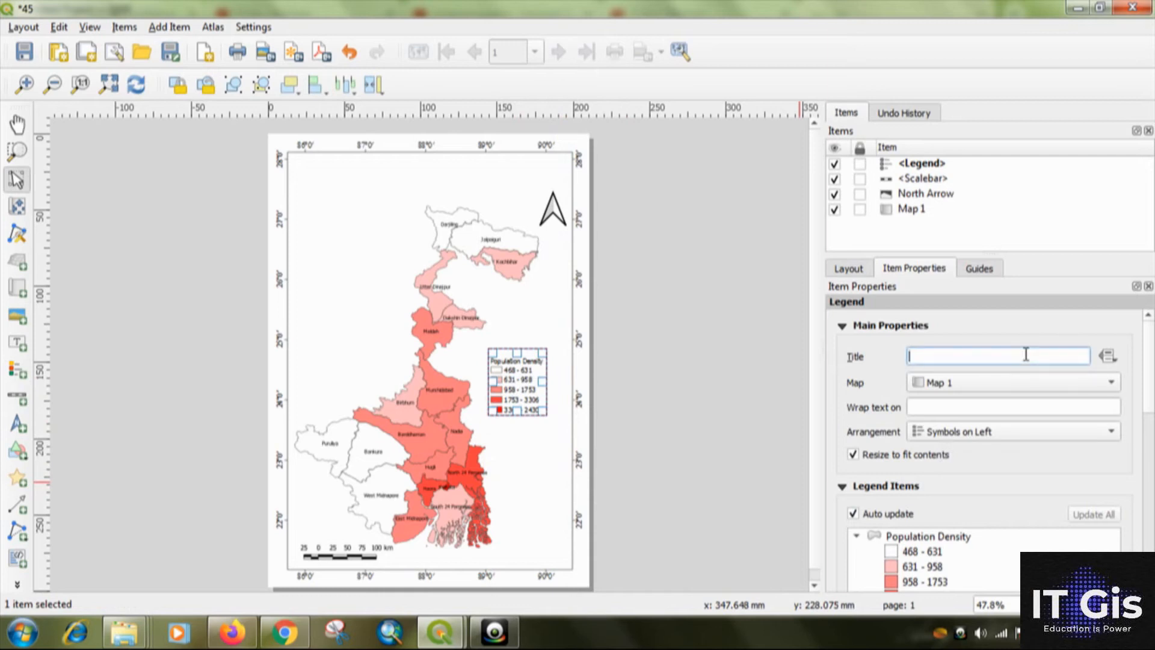
text(Legend)
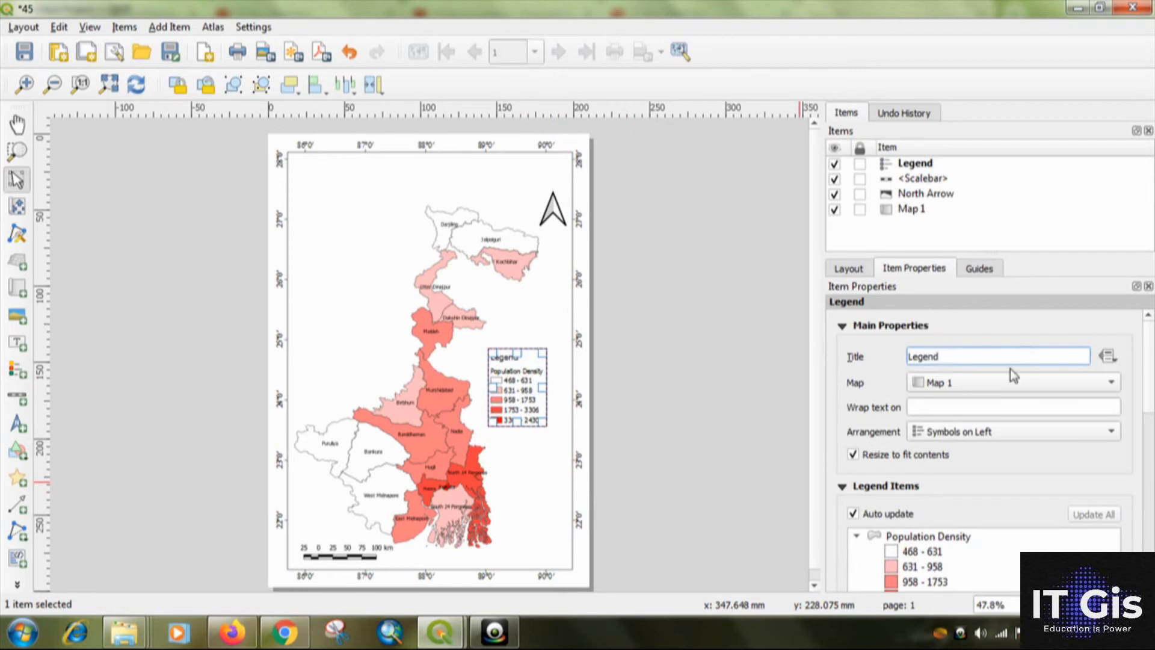
scroll(1151, 419, down, 1)
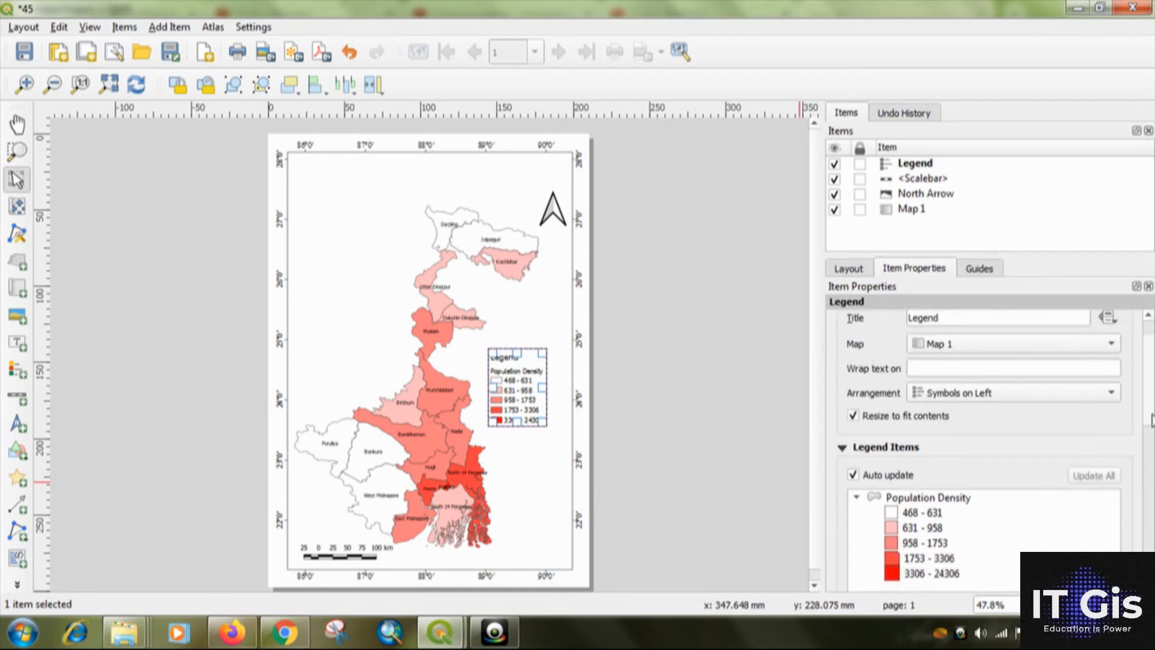
Step: Enable a frame around the legend
drag(1152, 420, 1154, 566)
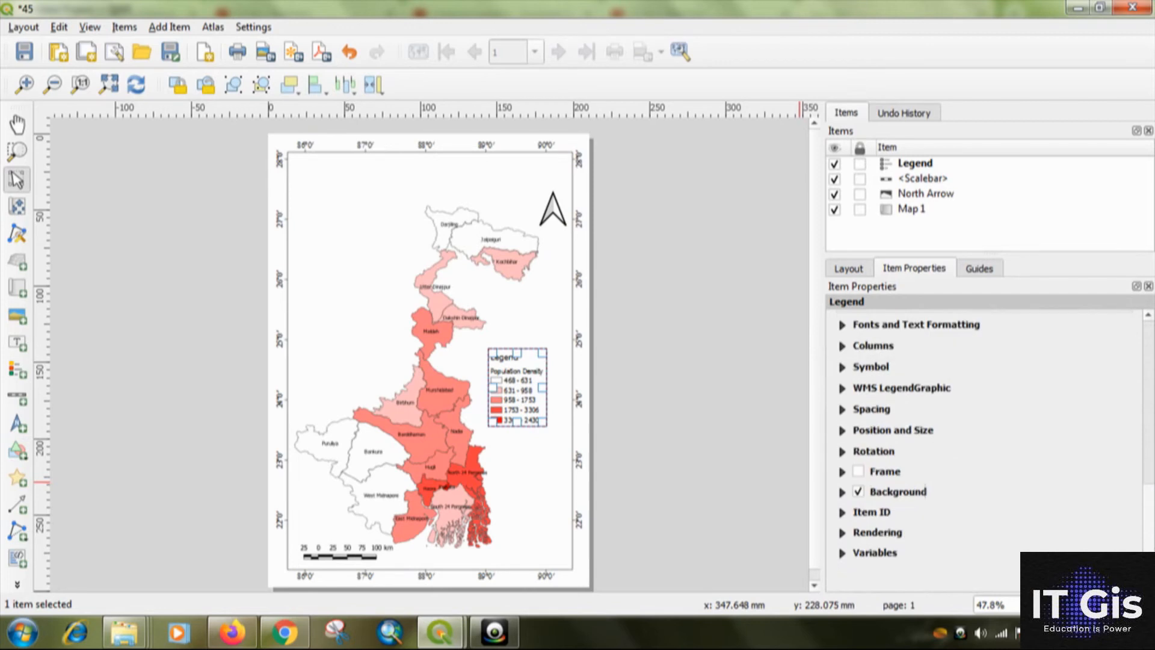
click(859, 473)
Step: Format the legend title in Times New Roman, Bold, size 18, with centred alignment
drag(1150, 490, 1150, 477)
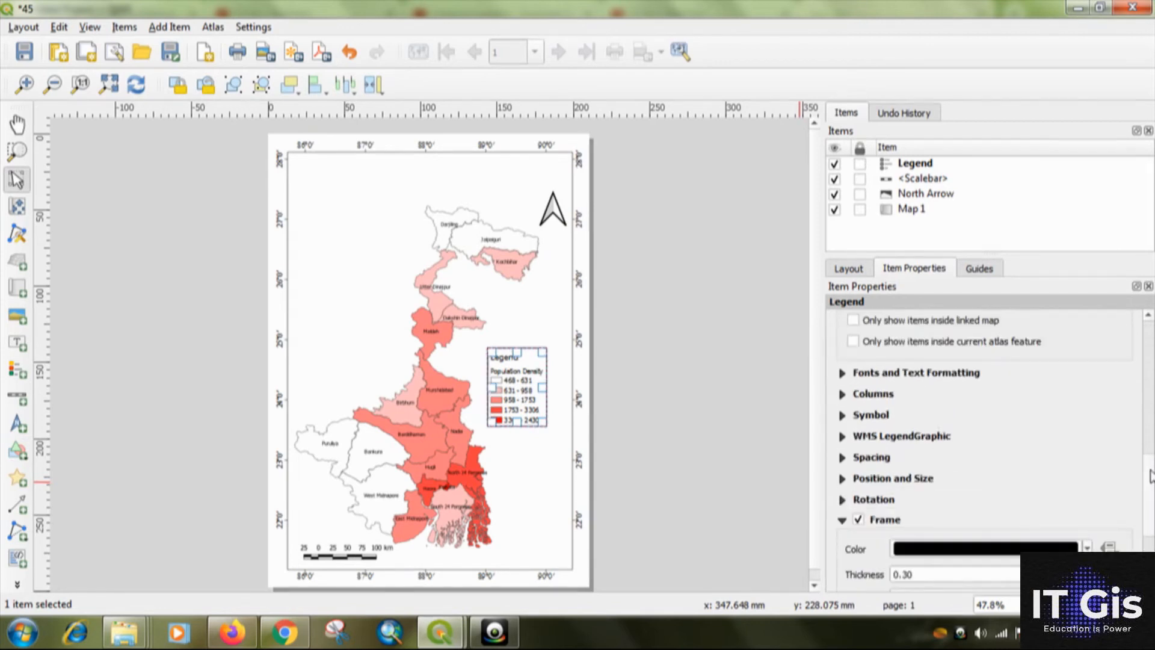
click(843, 373)
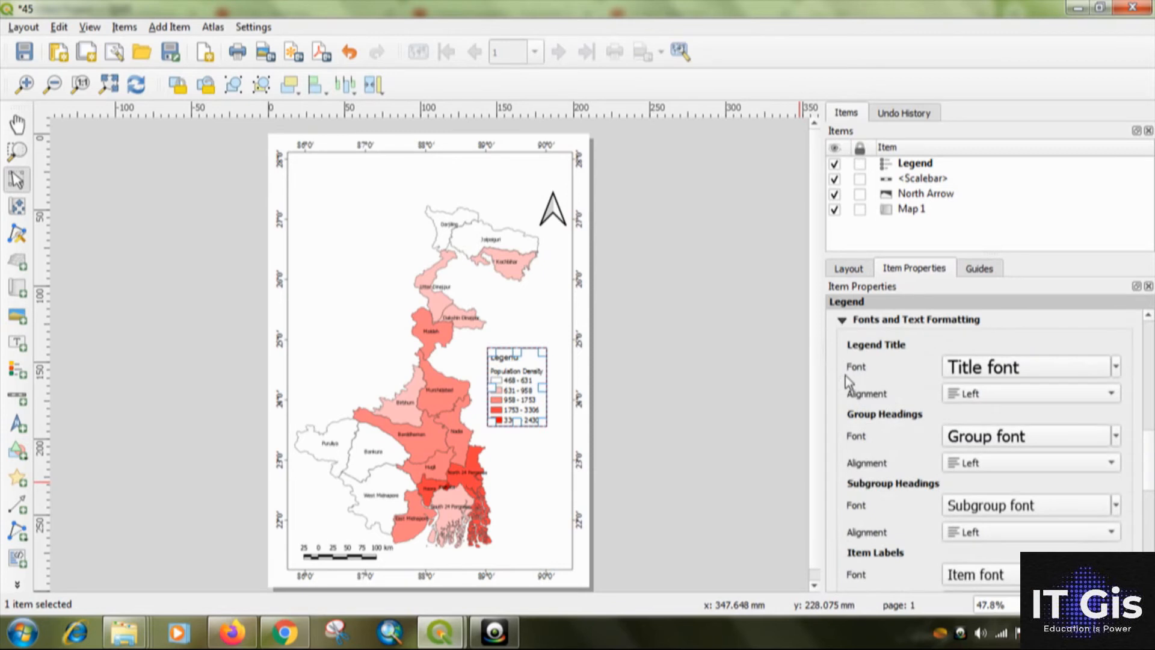
click(980, 371)
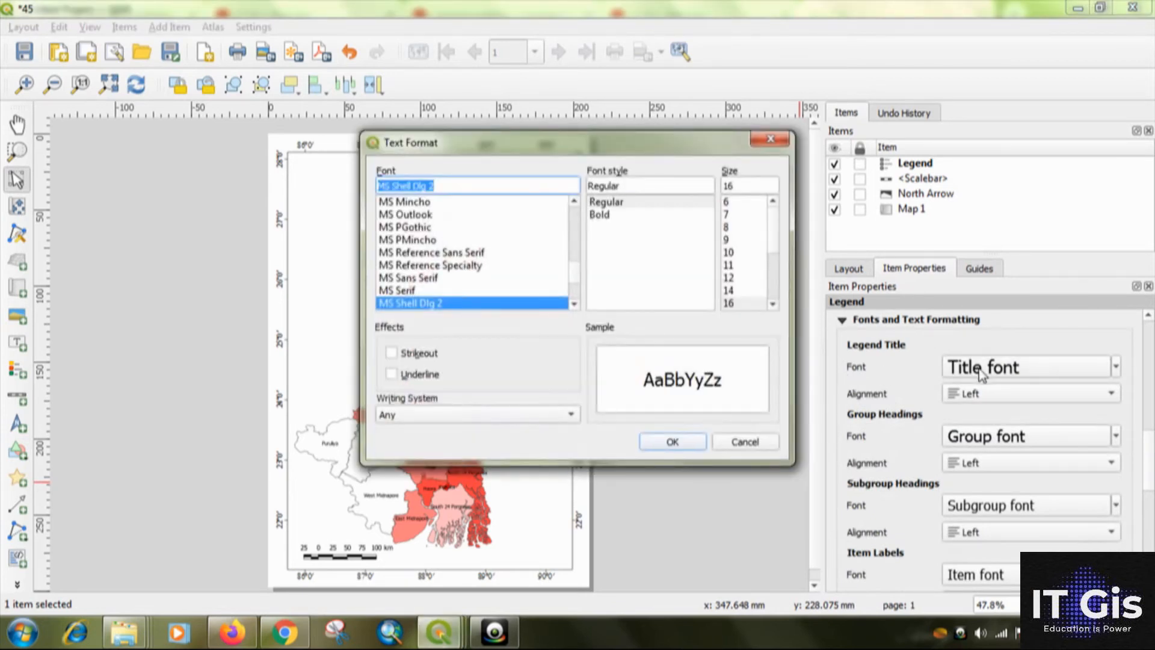
text(ti)
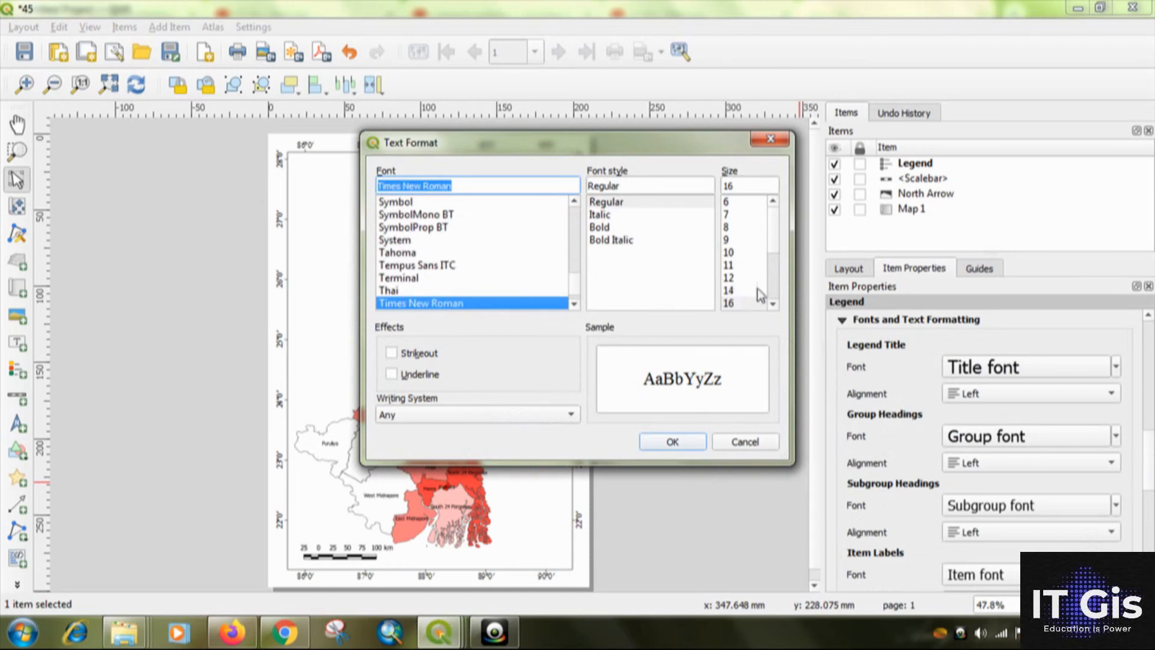
drag(774, 244, 774, 255)
click(730, 290)
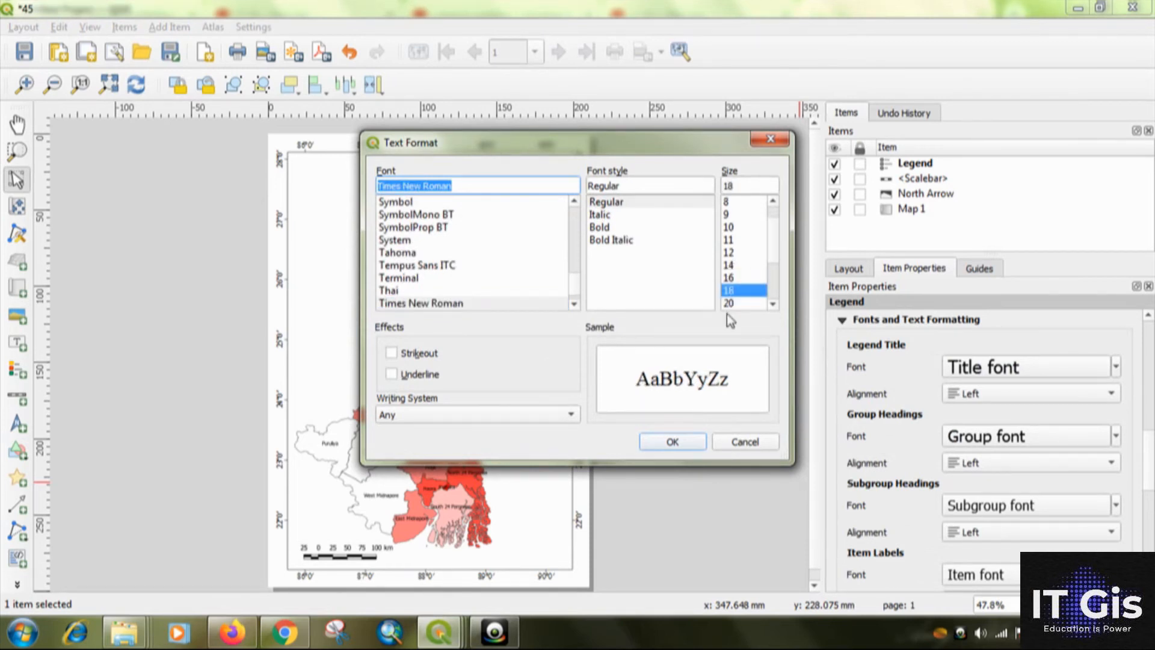
click(599, 231)
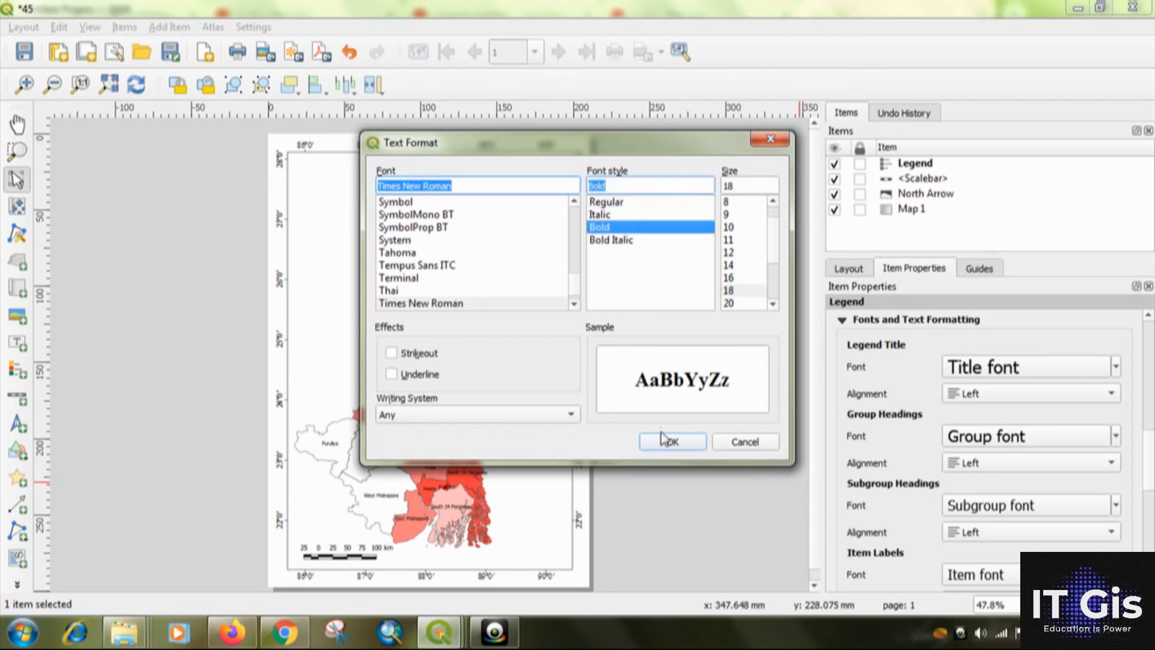
click(667, 442)
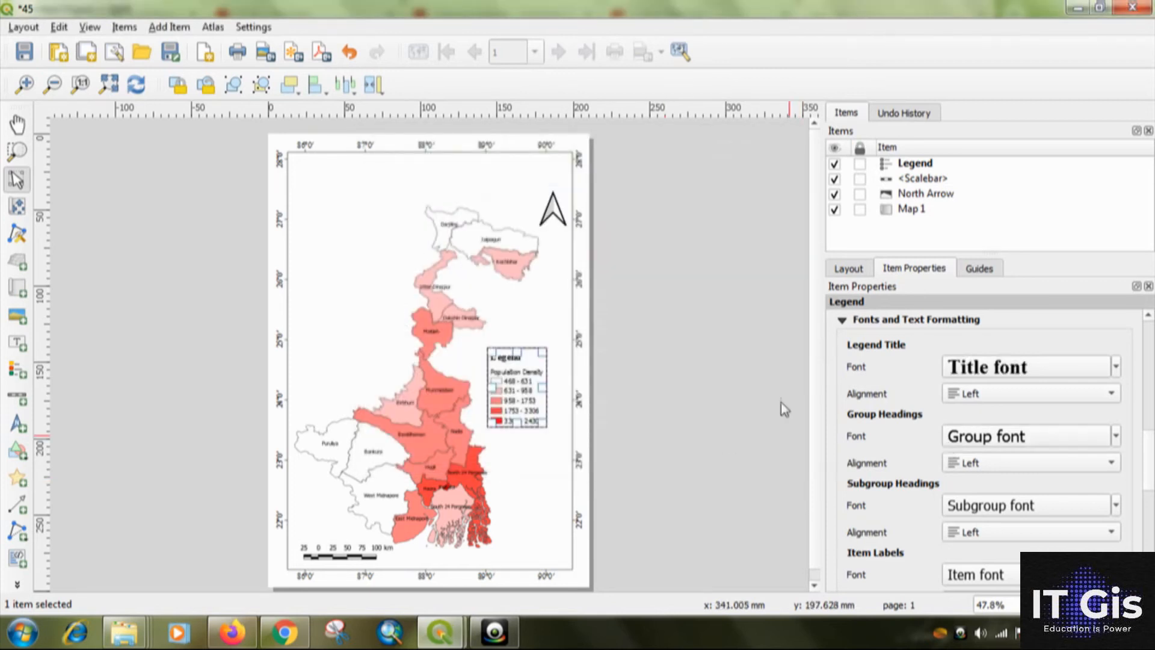
click(993, 395)
click(995, 409)
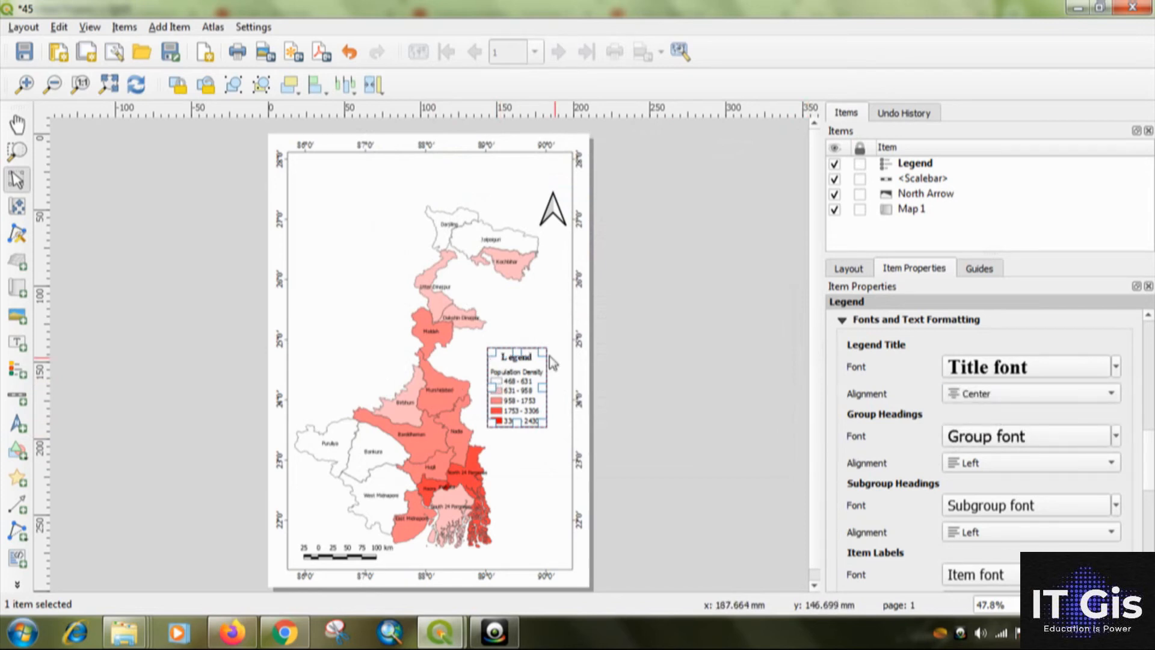
Step: Set the legend's item label font to Times New Roman, size 14
scroll(1150, 436, up, 5)
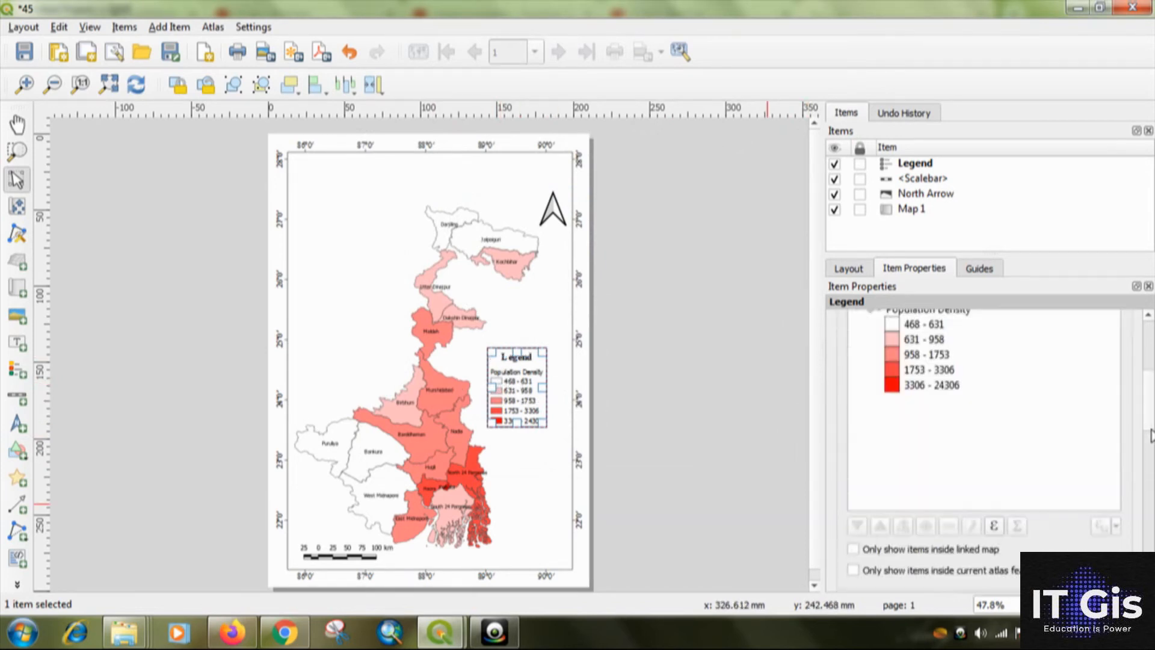
drag(1148, 403, 1149, 450)
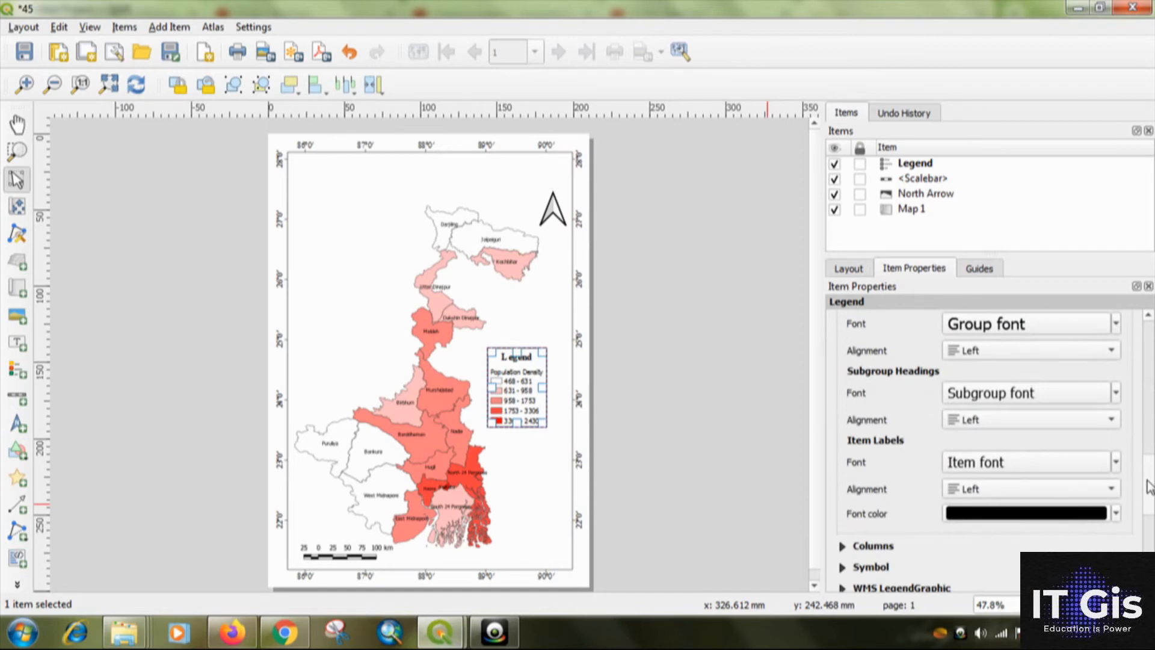
scroll(1149, 486, down, 1)
scroll(1149, 486, up, 1)
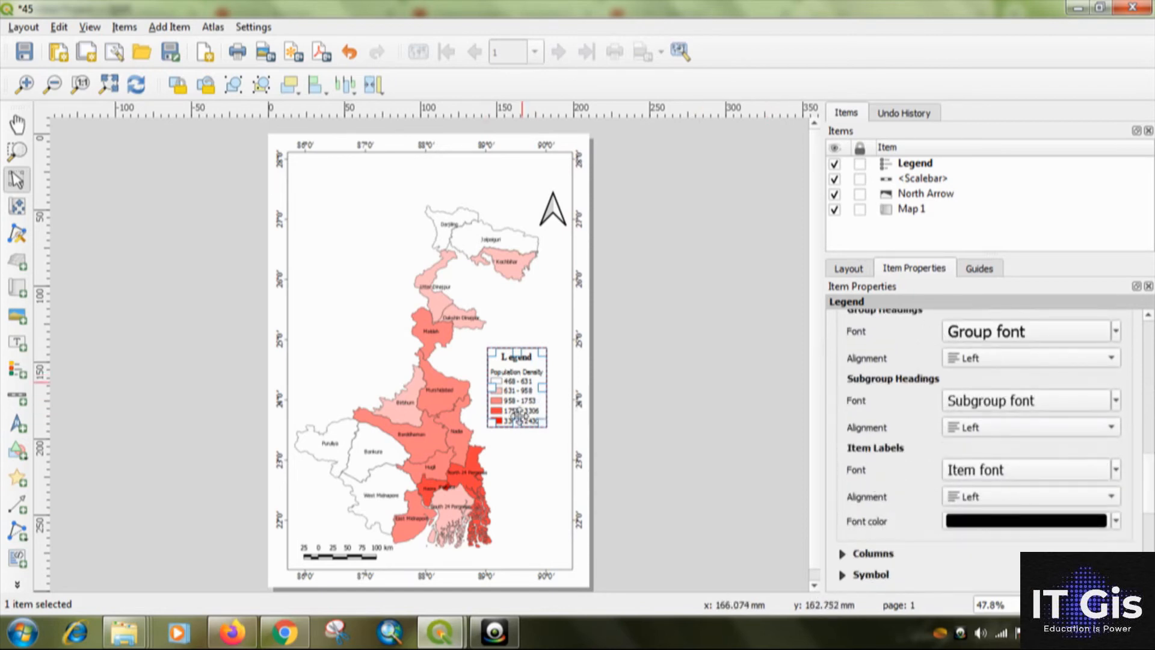
click(1026, 472)
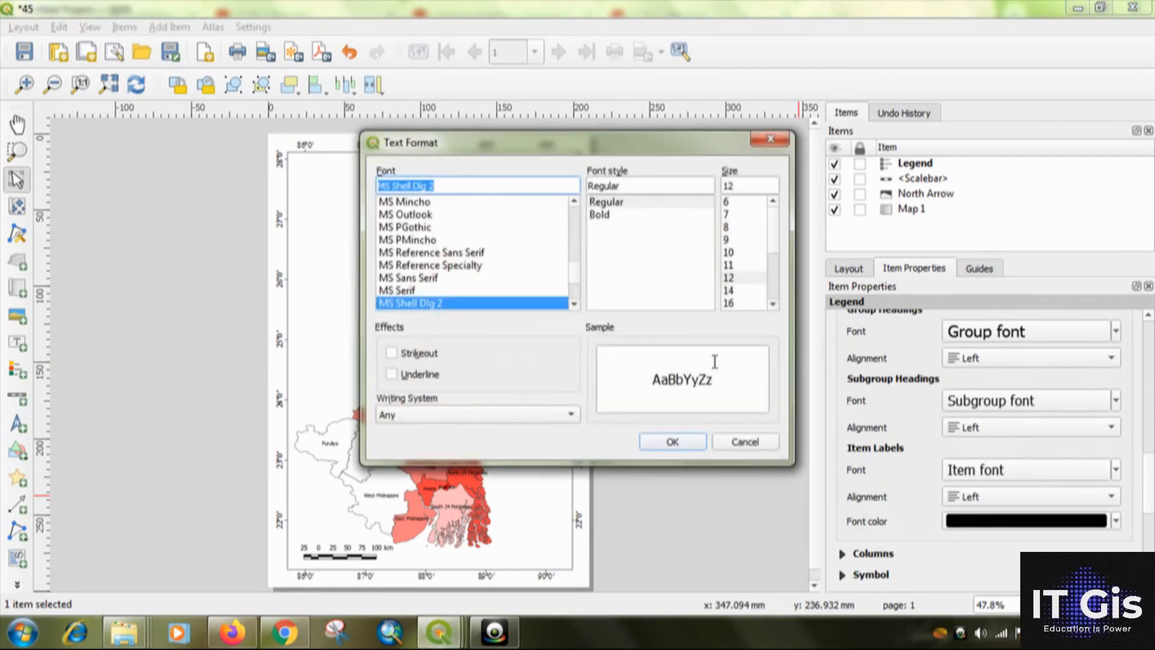
text(ti)
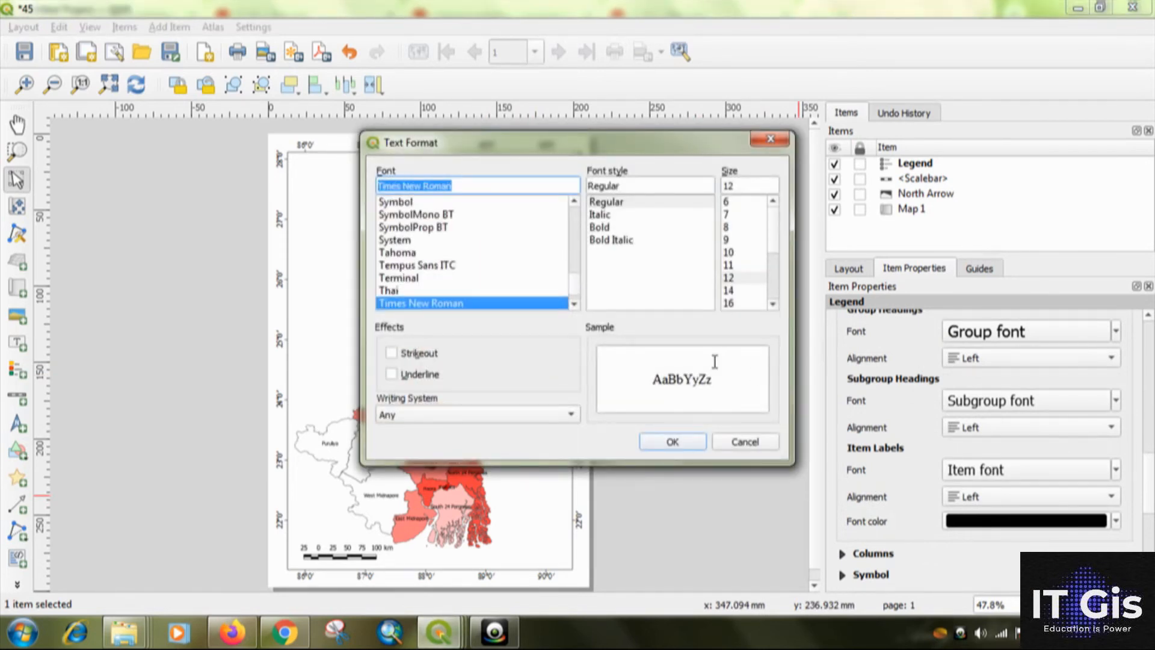
click(730, 292)
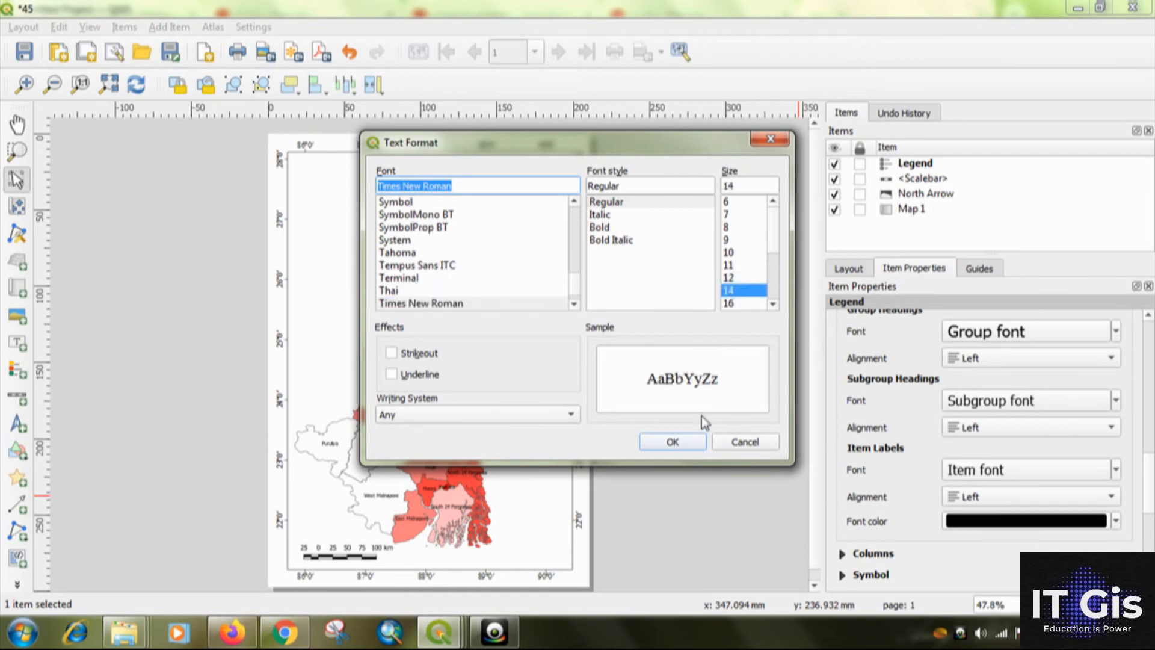
click(685, 442)
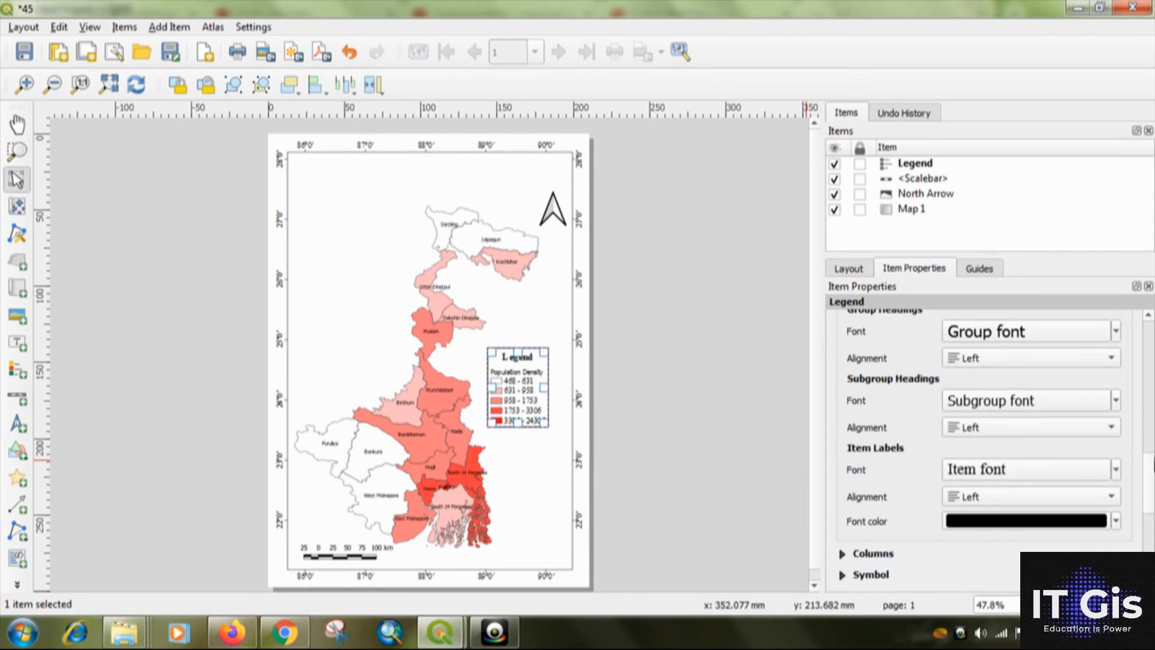
Step: Set the legend's group headings font to Times New Roman, Bold, size 16
click(1151, 450)
click(1151, 483)
drag(1151, 471, 1148, 459)
click(1038, 391)
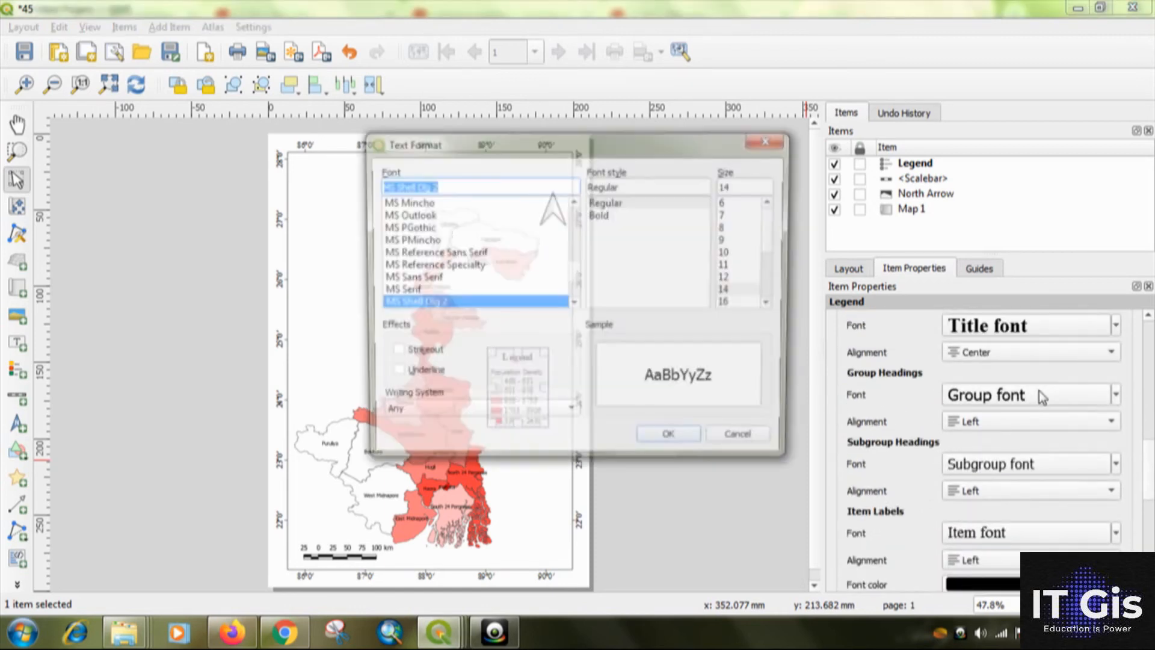
text(ti)
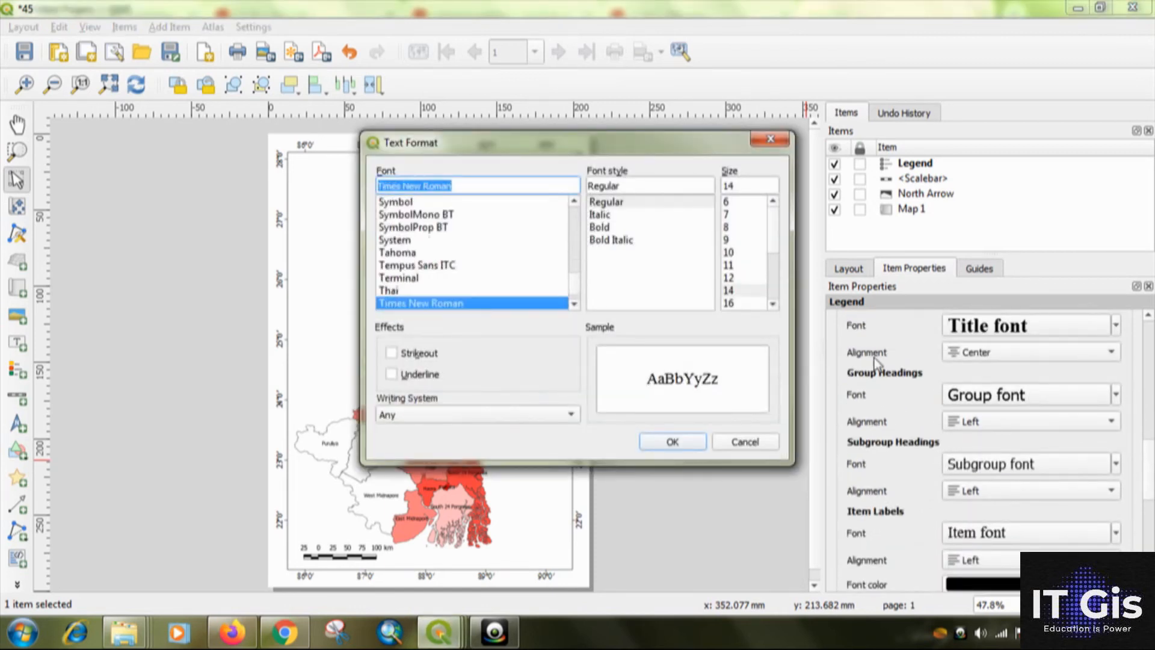
click(609, 227)
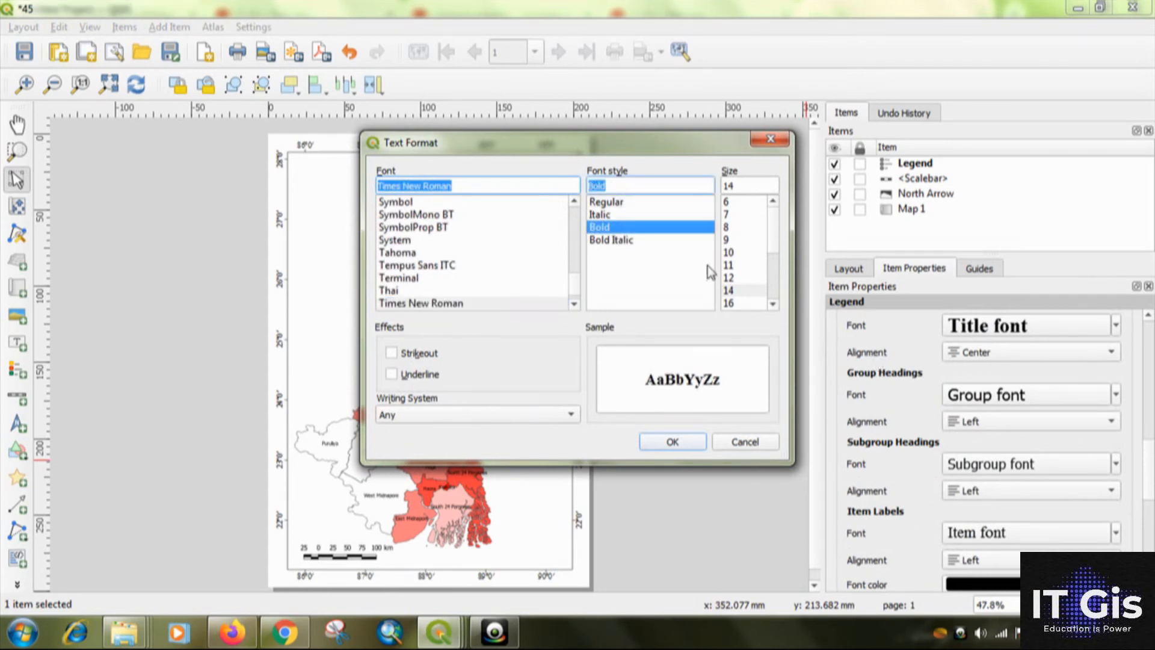
click(730, 302)
click(673, 442)
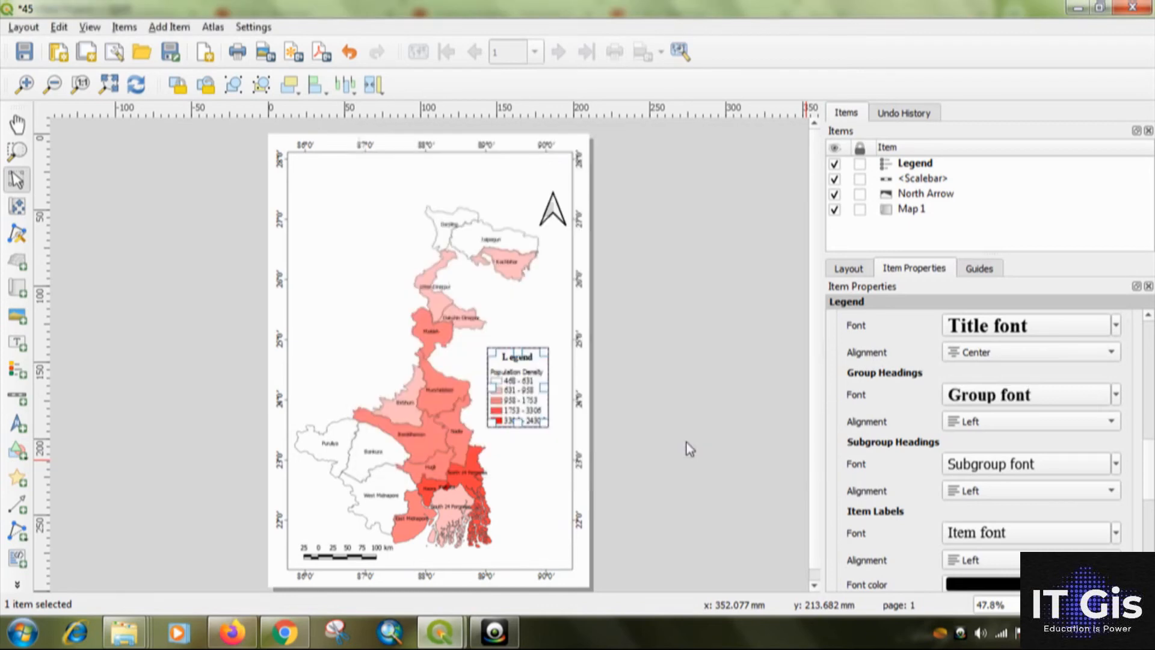
Step: Set the legend's subgroup headings font to Times New Roman, size 14, and deselect the legend
click(1025, 395)
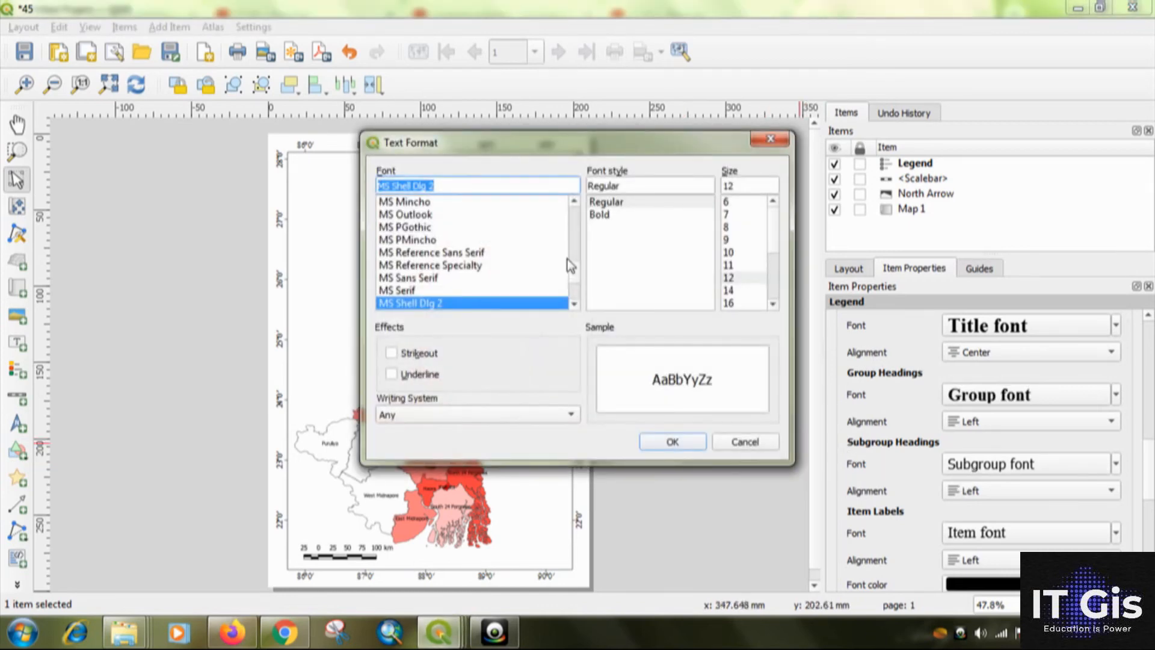
text(ti)
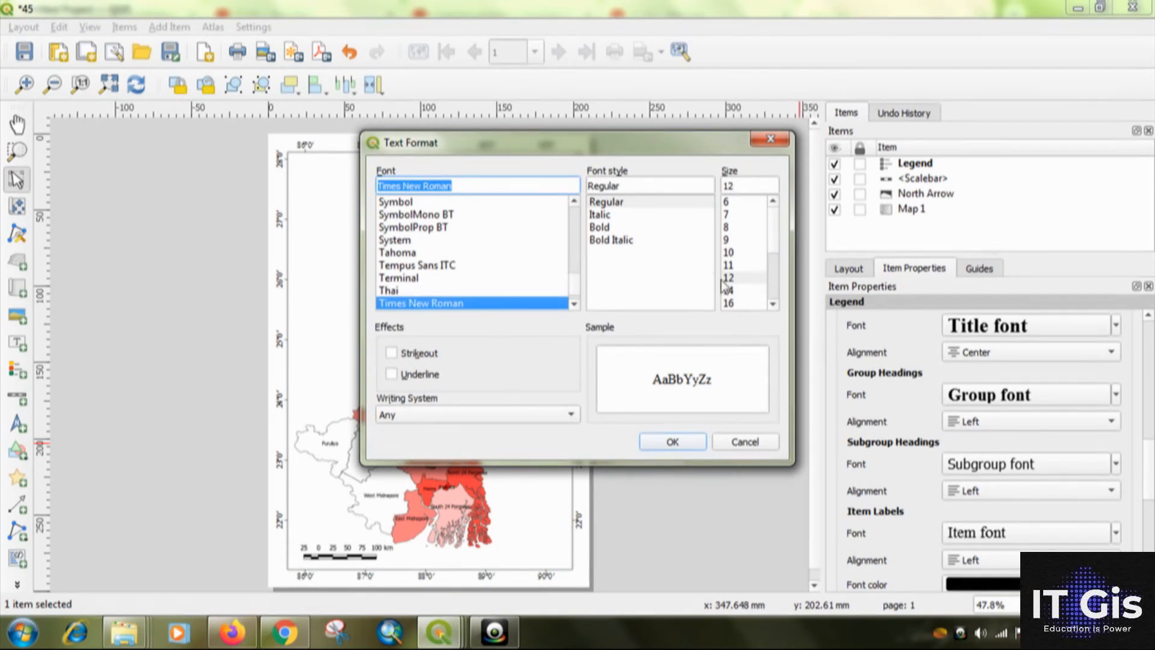
click(728, 291)
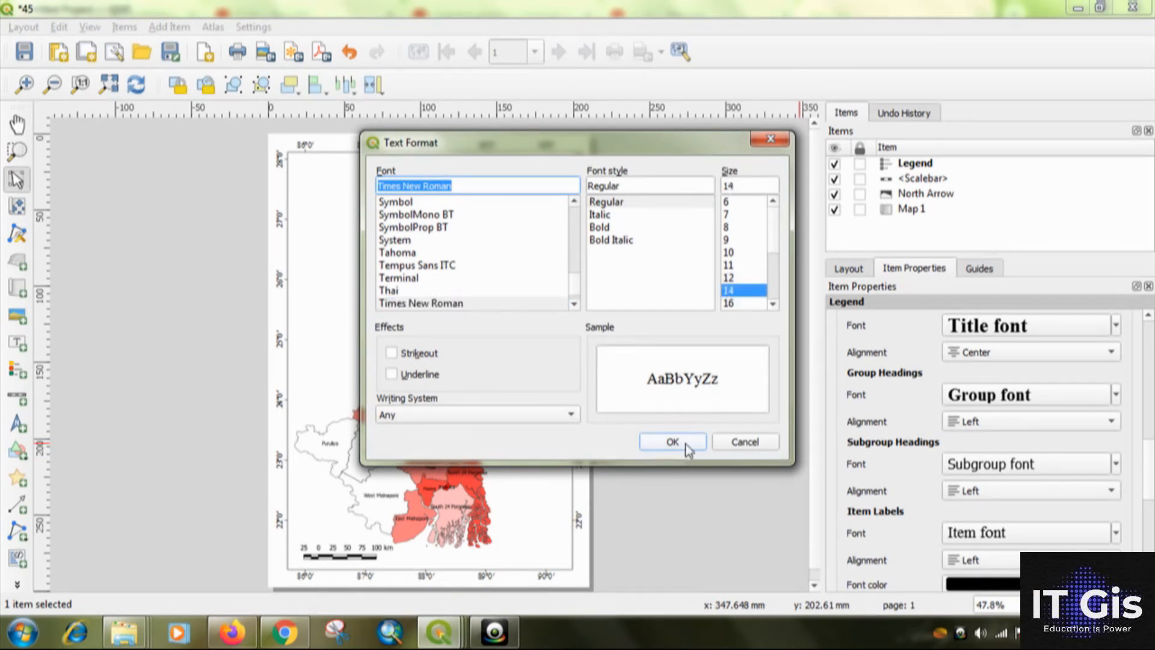
click(672, 441)
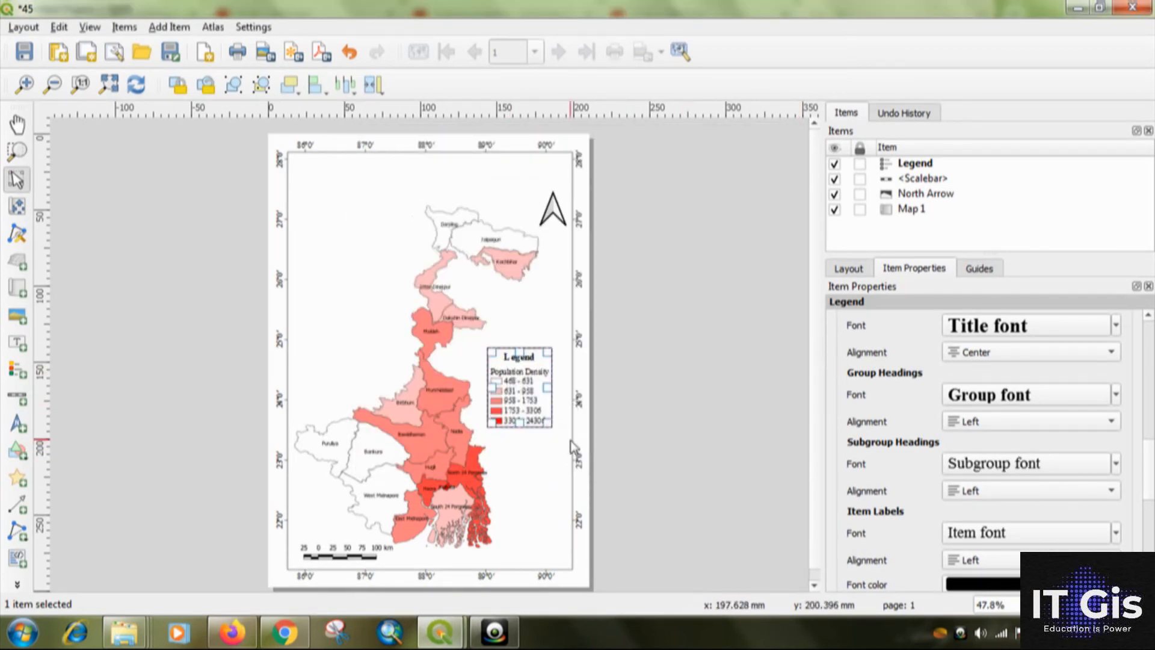
click(657, 391)
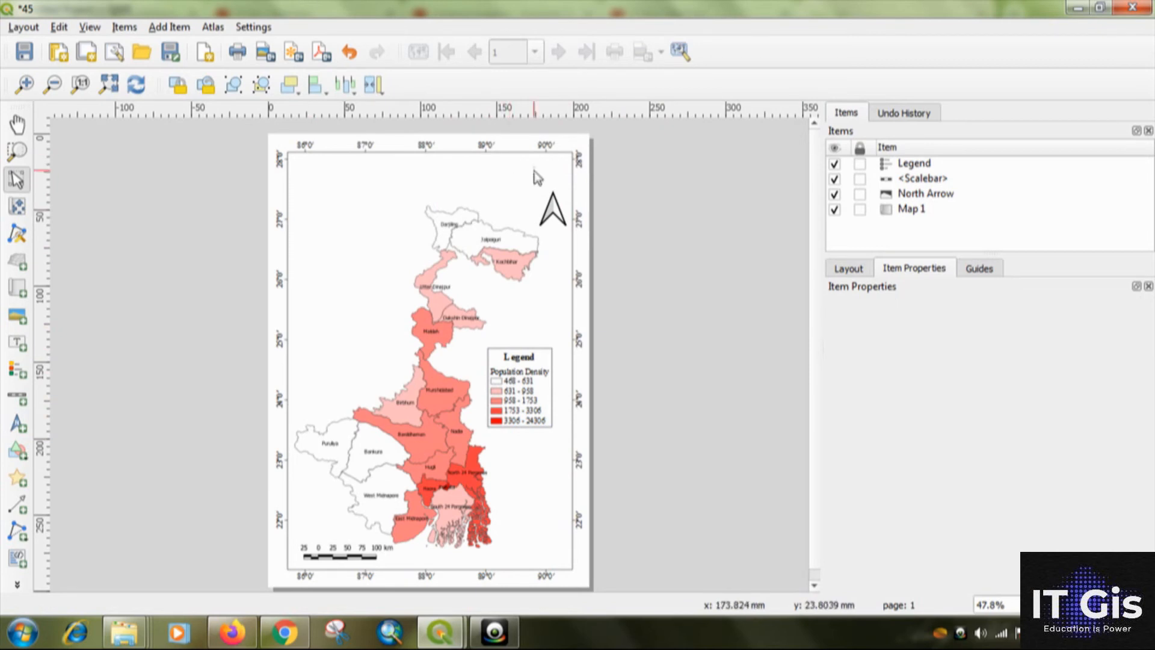
Step: Add a label across the top of the map frame with three lines: "Choropleth Map", "Showing", "The Population Density of West Bengal"
click(18, 347)
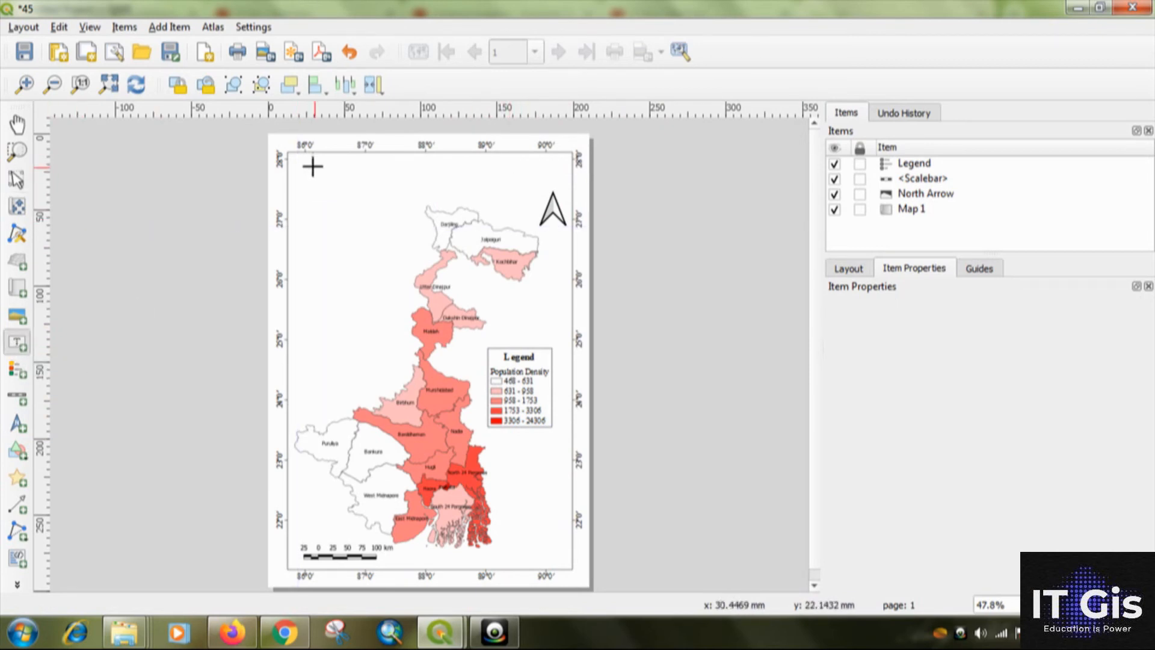
drag(298, 160, 559, 199)
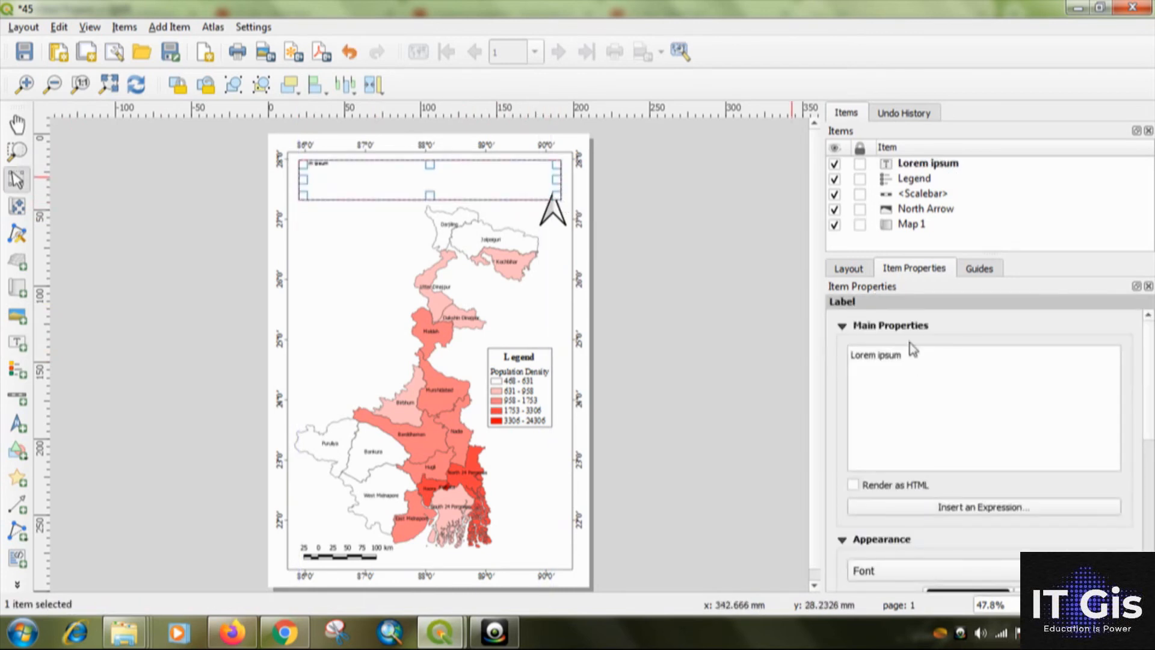
drag(919, 356, 822, 356)
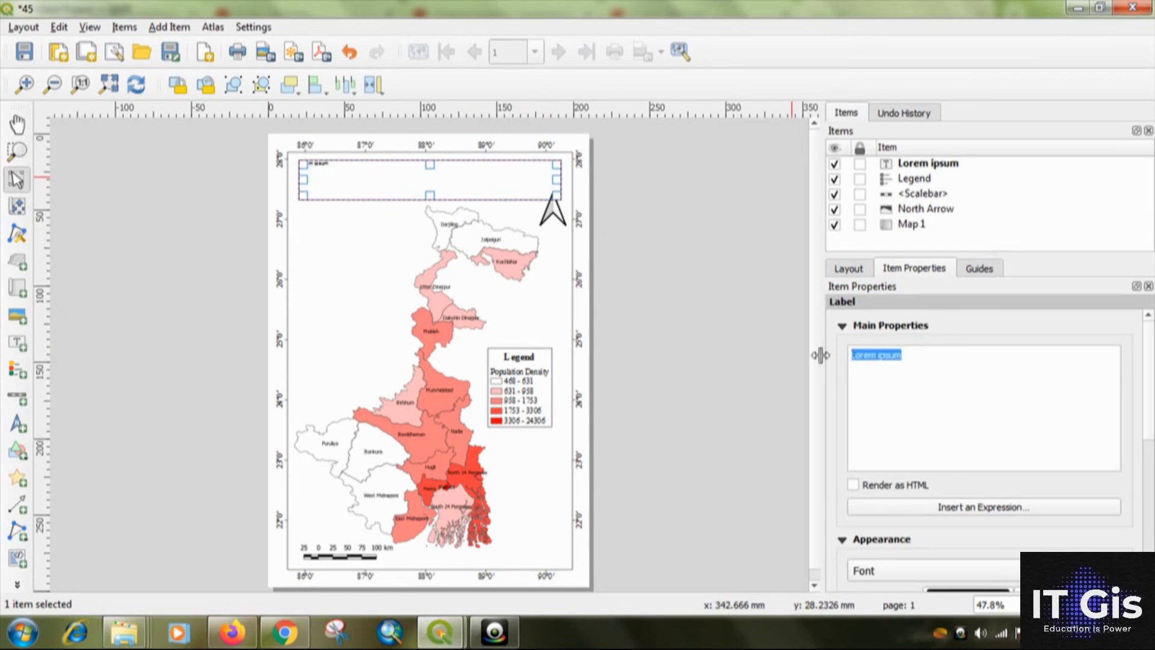
text(Choro)
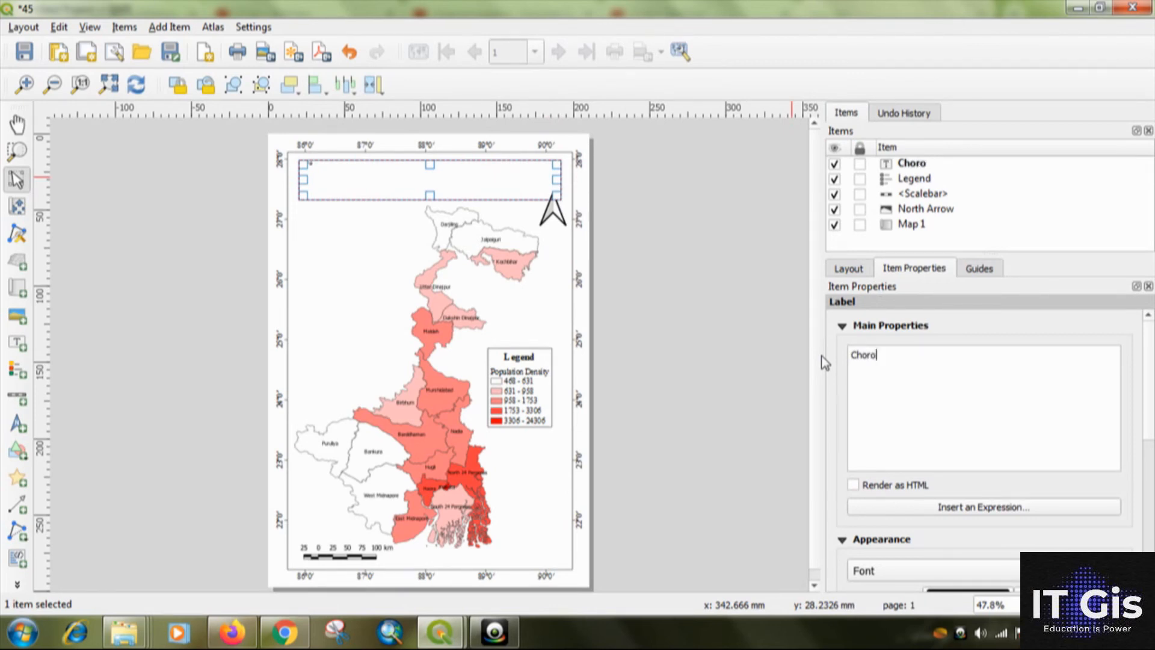
text(pleth Map)
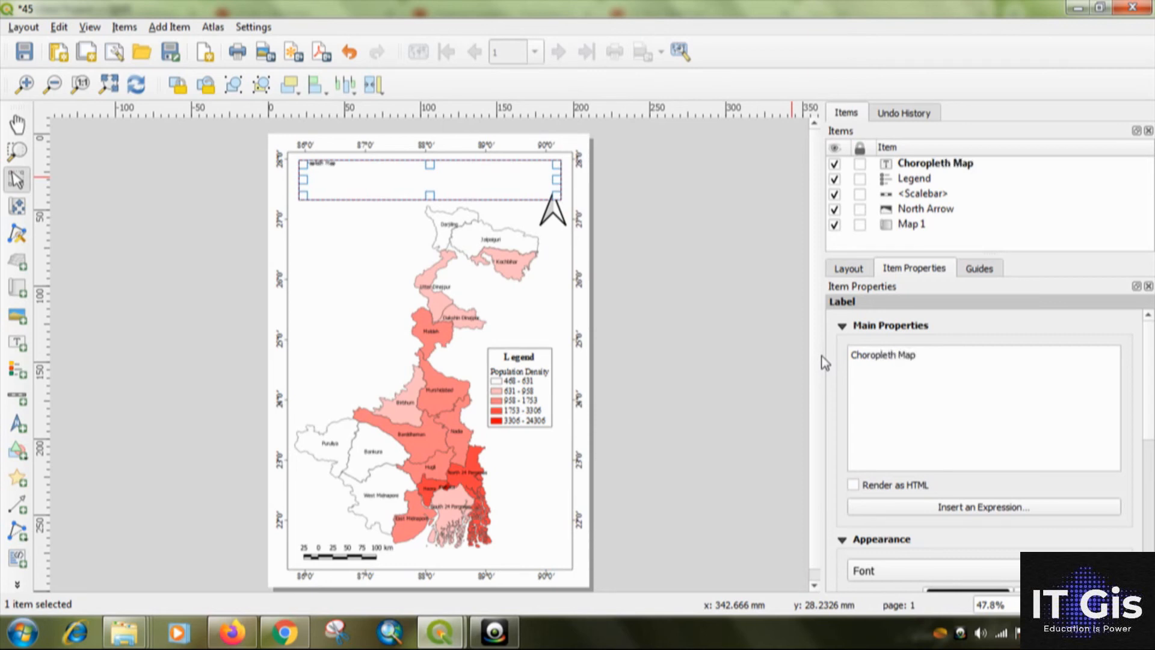
key(Return)
text(Showing)
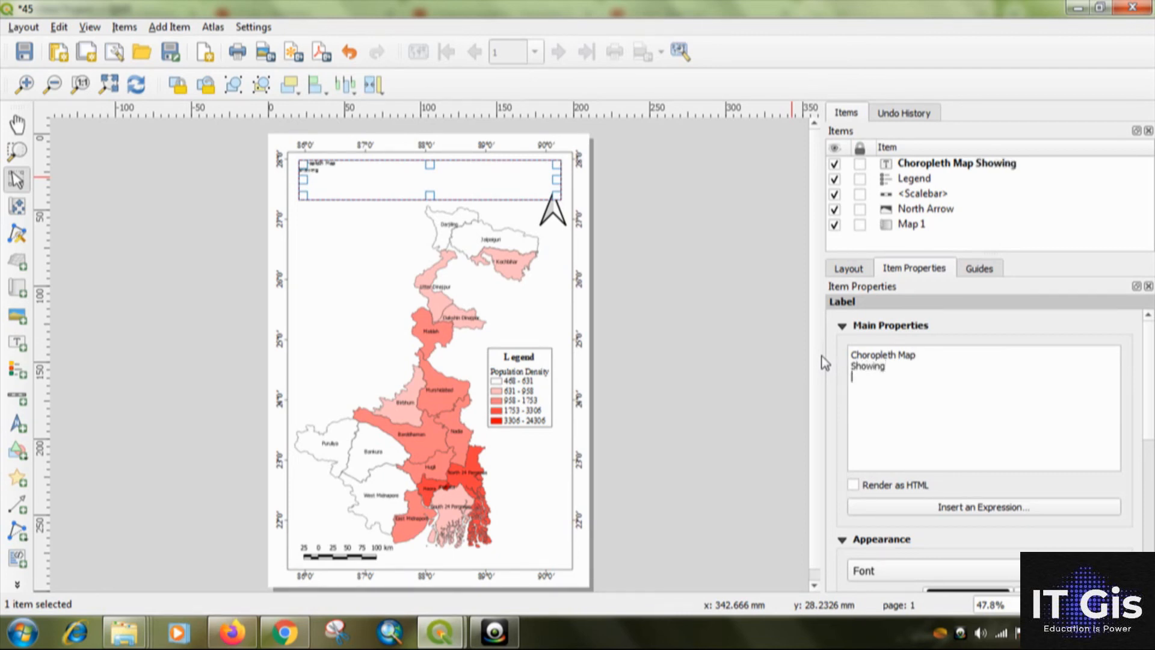
key(Return)
text(The Population )
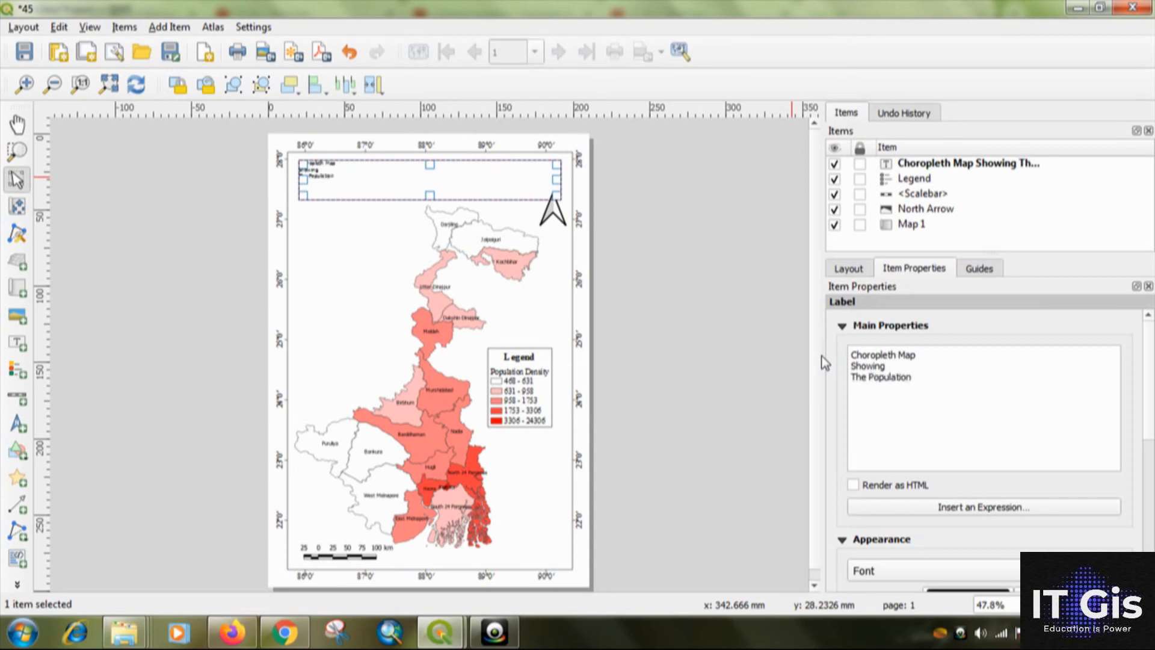
text(De)
text(nsity of West Ben)
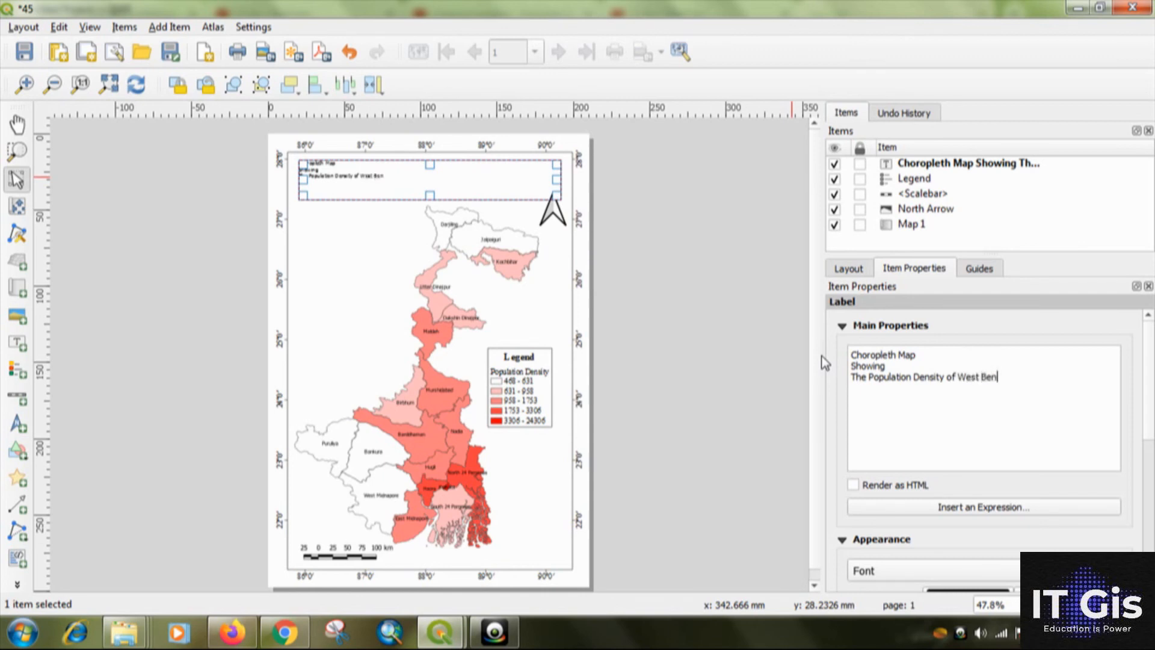
text(gal)
Step: Set the title label's font to Times New Roman, Bold, size 24
drag(1147, 358, 1148, 428)
click(1044, 408)
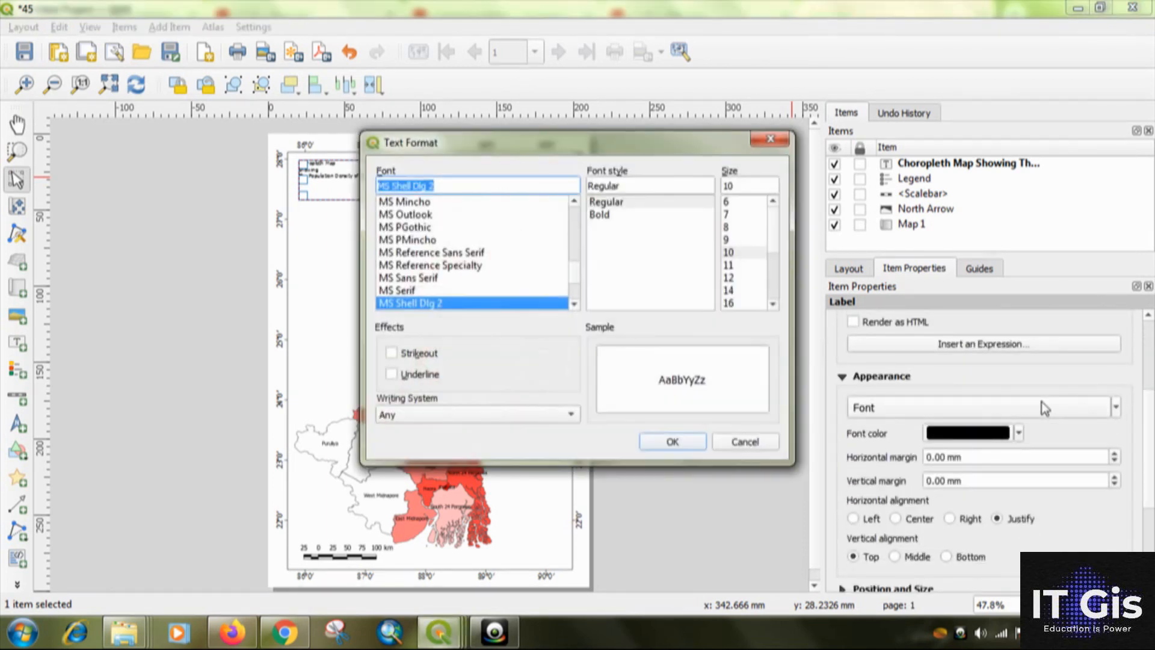
text(ti)
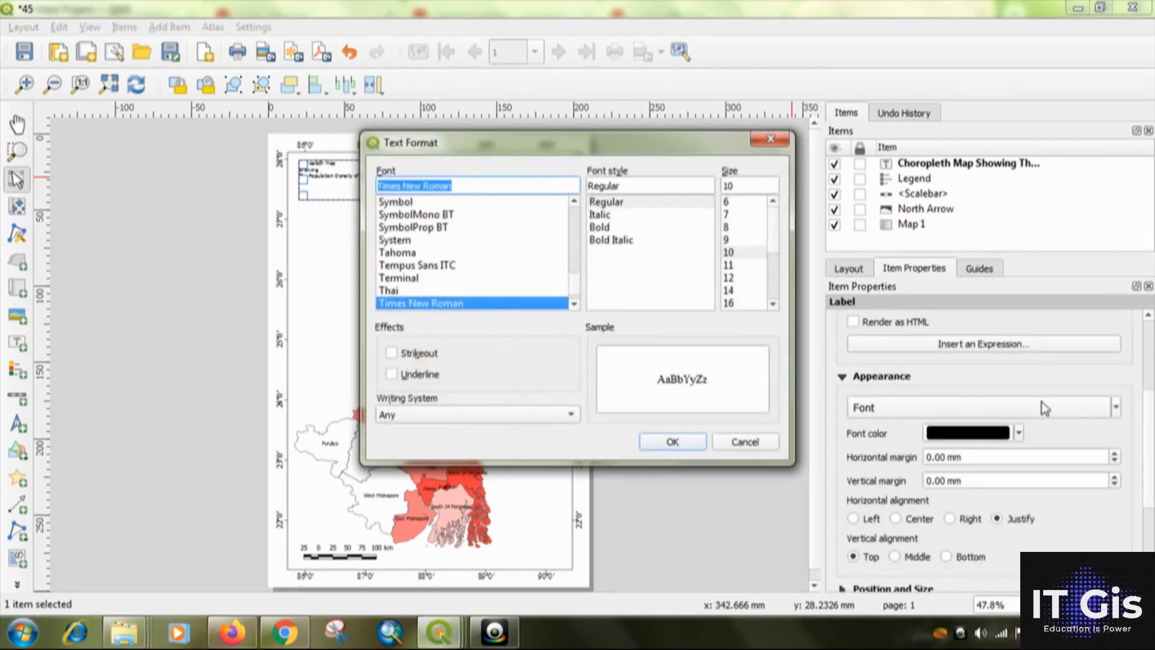
click(600, 227)
click(776, 247)
click(775, 258)
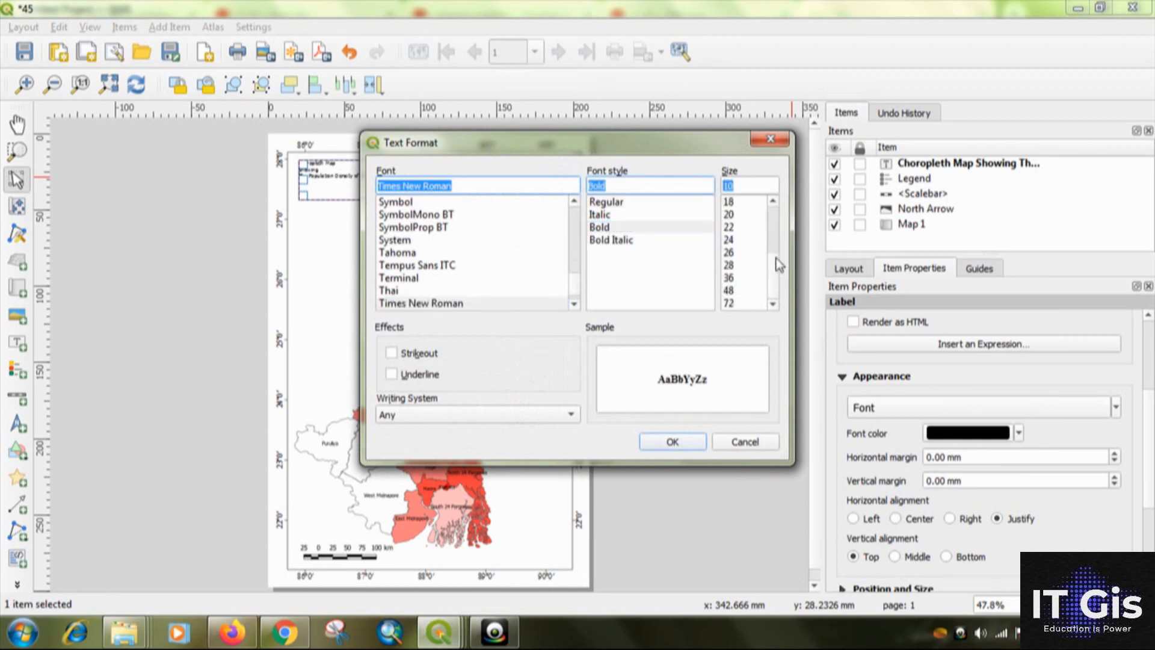
click(732, 240)
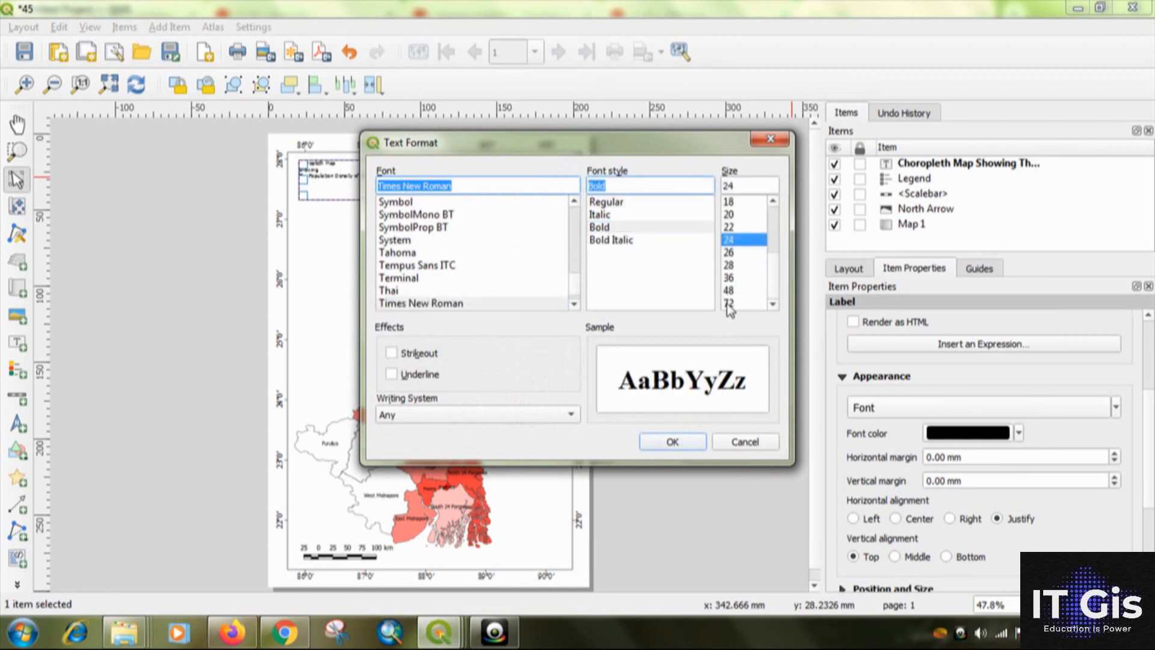
click(679, 442)
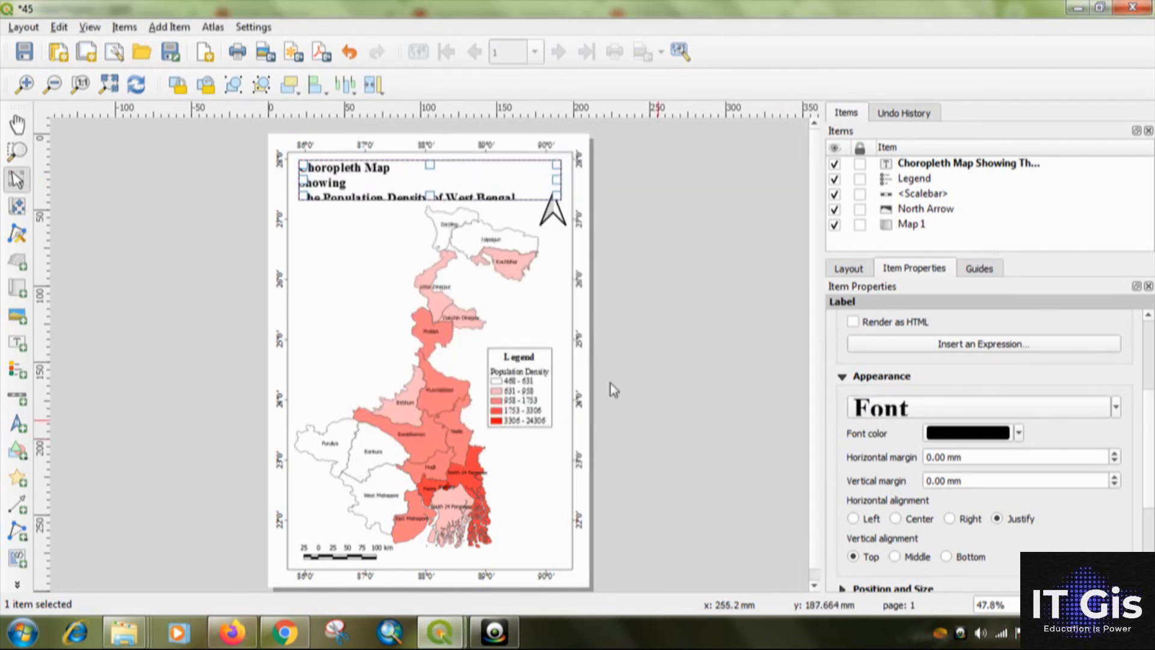
Step: Extend the title label's box downward to fit all three lines, centre its text horizontally and deselect it
drag(429, 196, 431, 209)
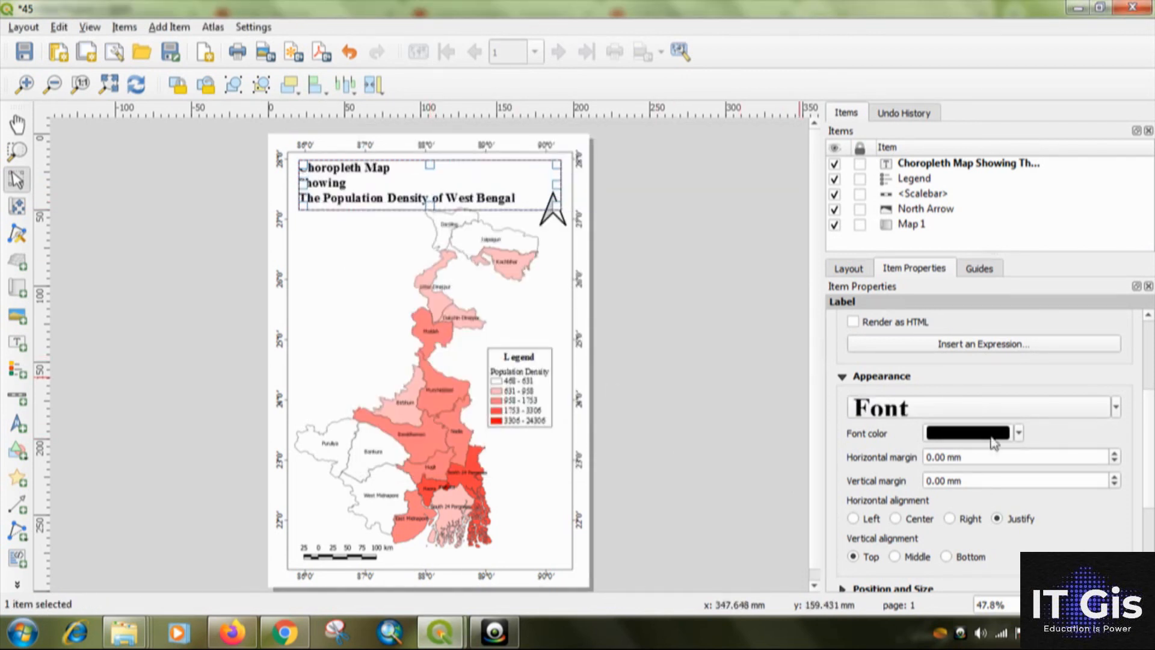
scroll(1150, 444, down, 2)
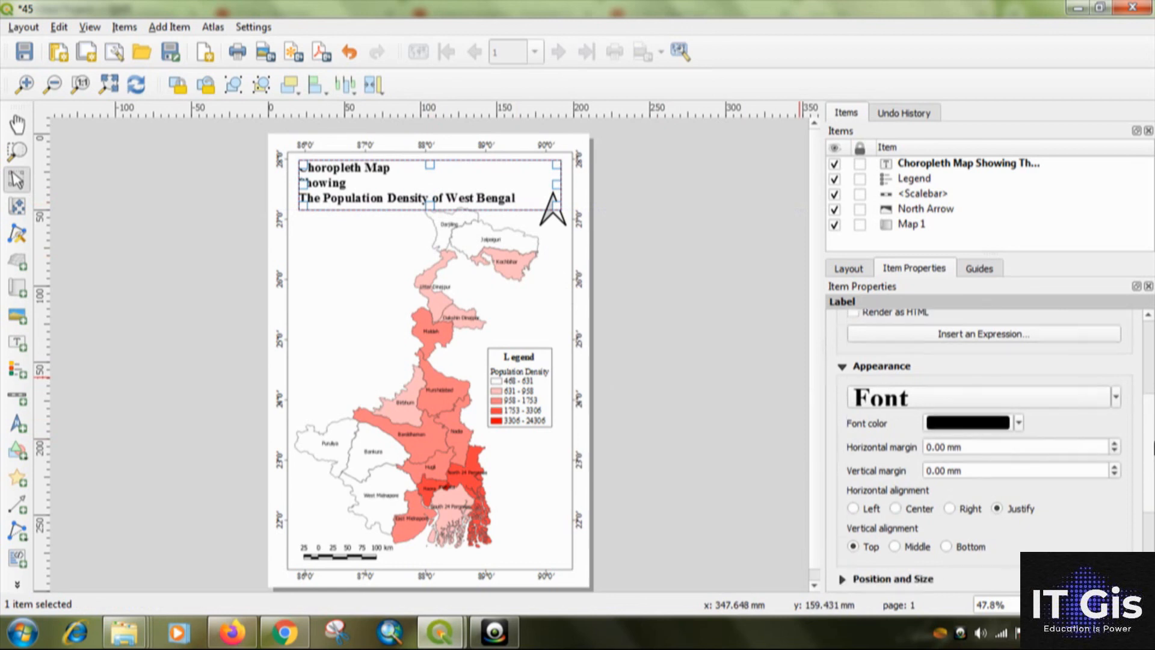
click(919, 477)
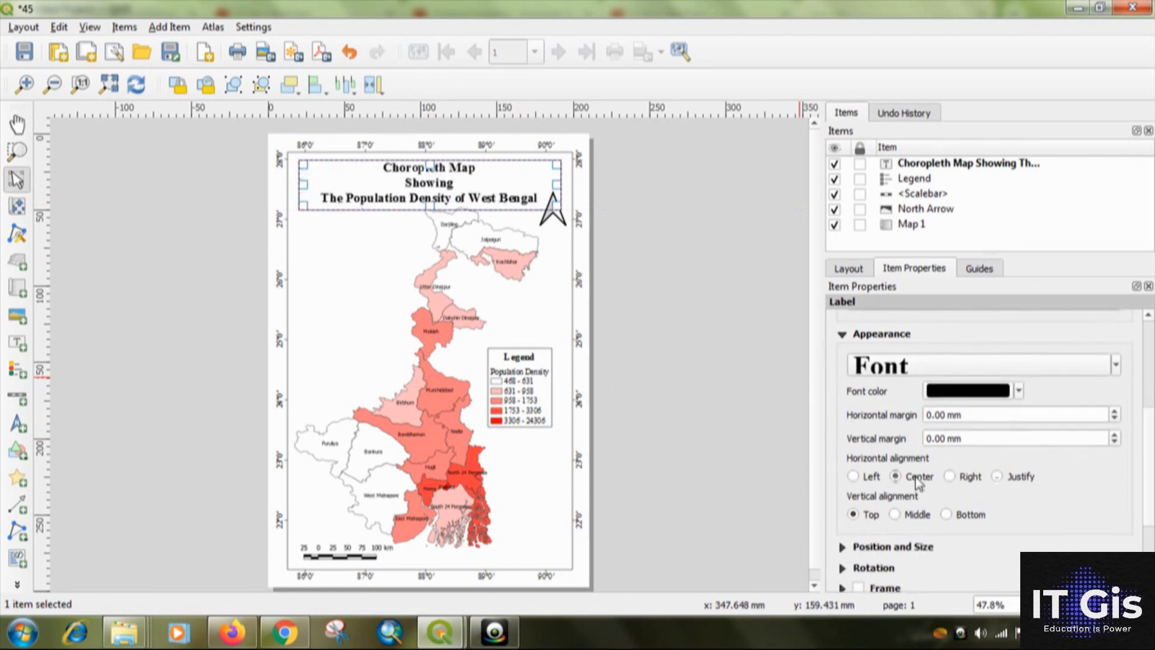
click(661, 268)
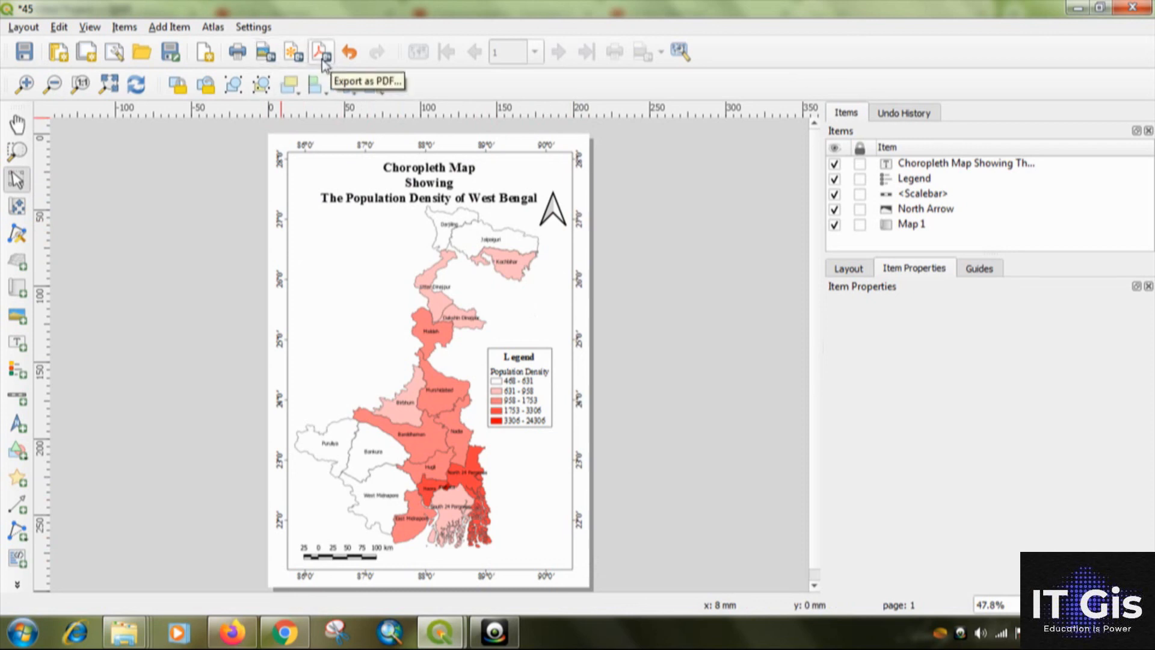
Step: Export the layout as a PNG image named WB in the "06. IT Gis" folder on drive D at 300 dpi
click(262, 53)
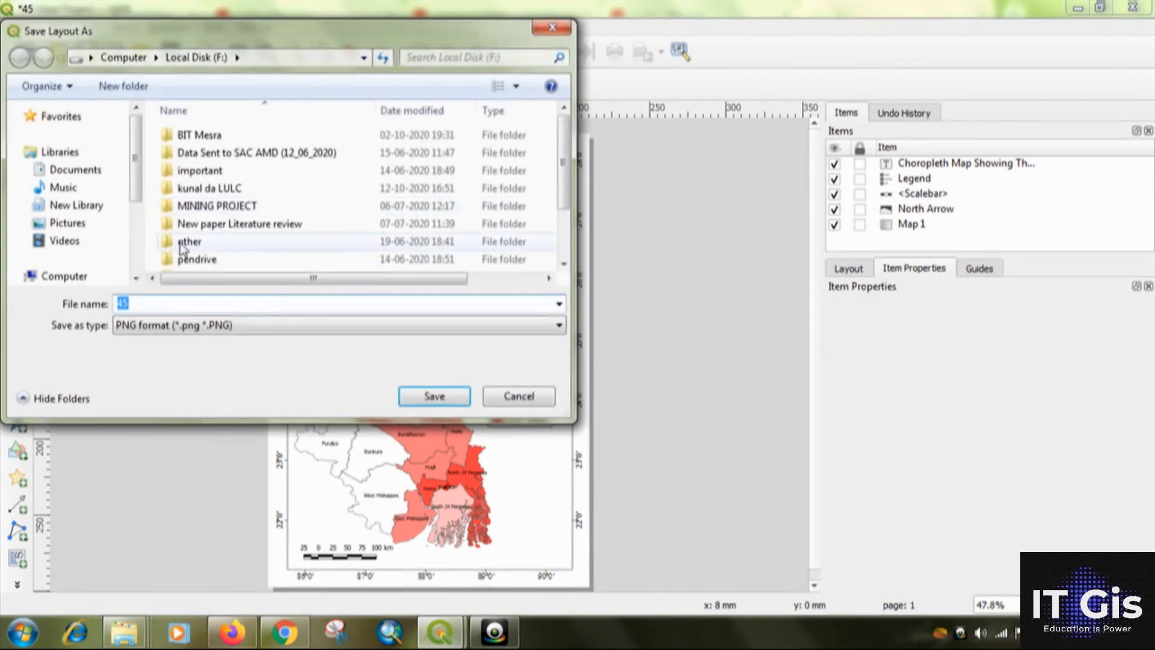
scroll(73, 192, down, 5)
click(102, 179)
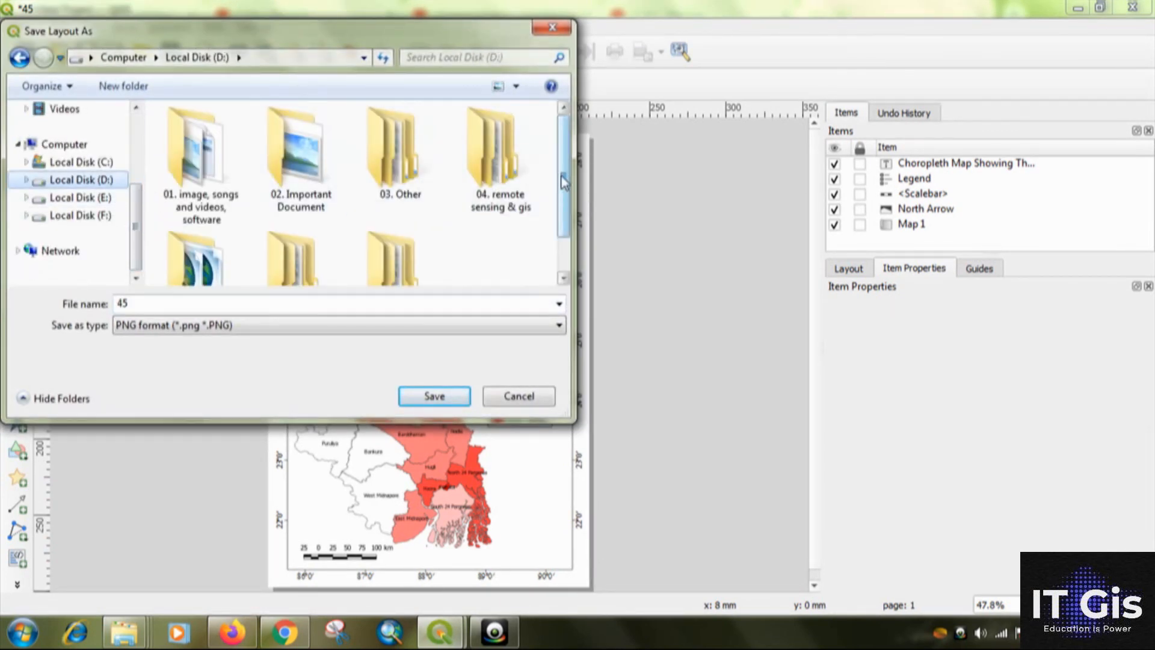
drag(557, 188, 565, 226)
double_click(298, 229)
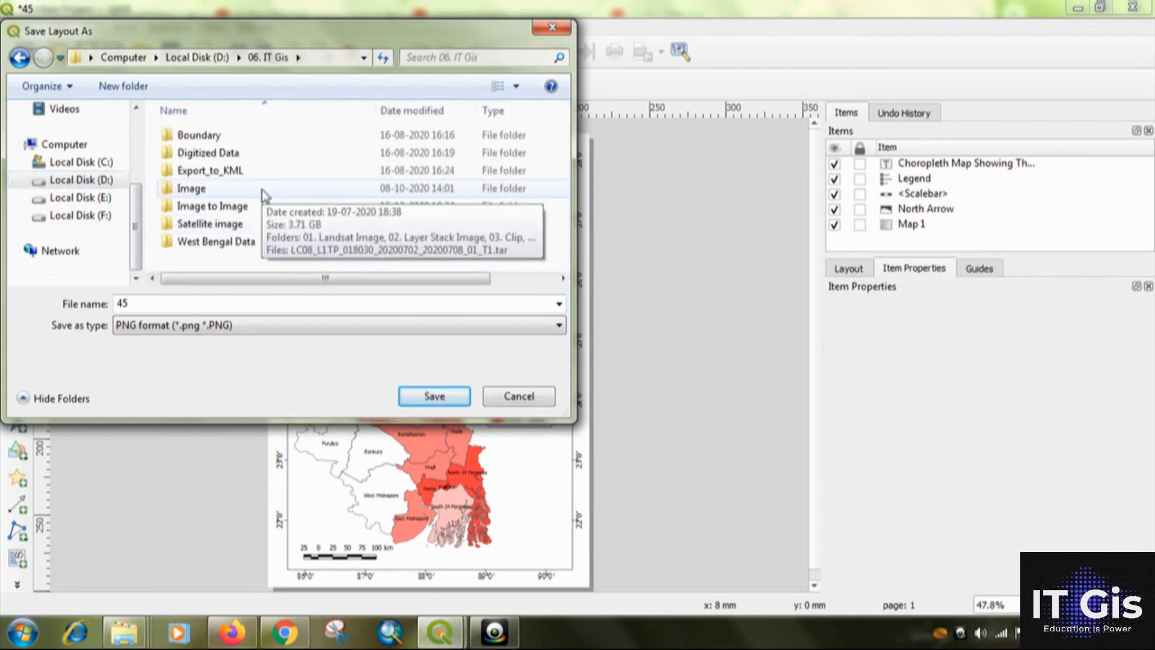
double_click(189, 303)
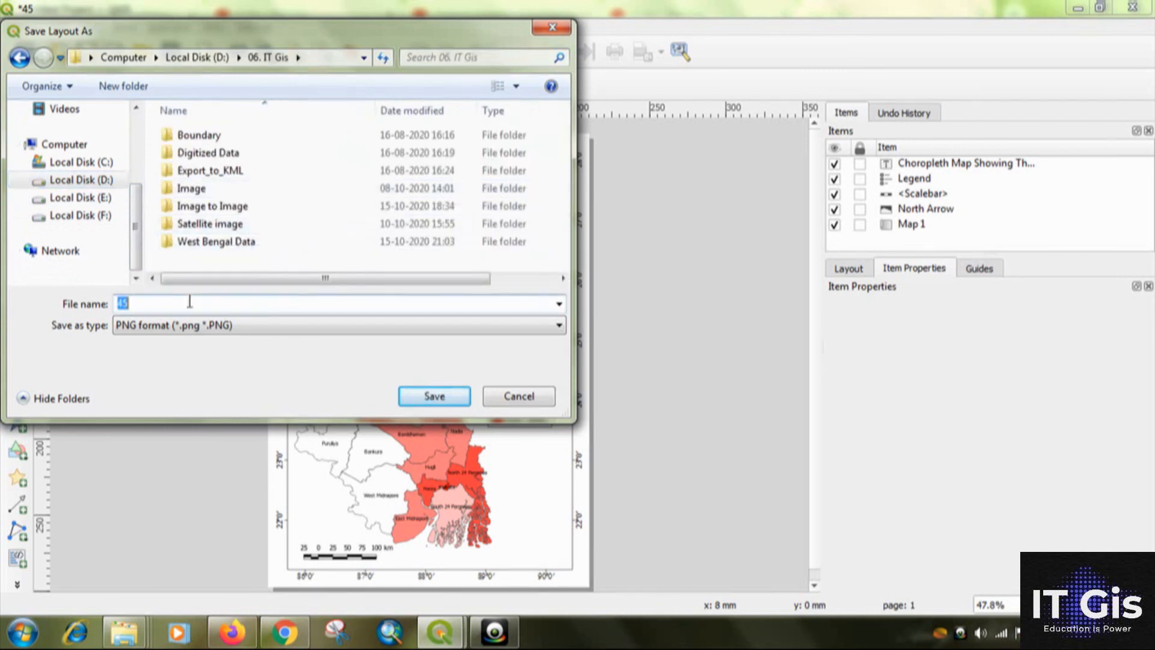
text(WB)
click(432, 396)
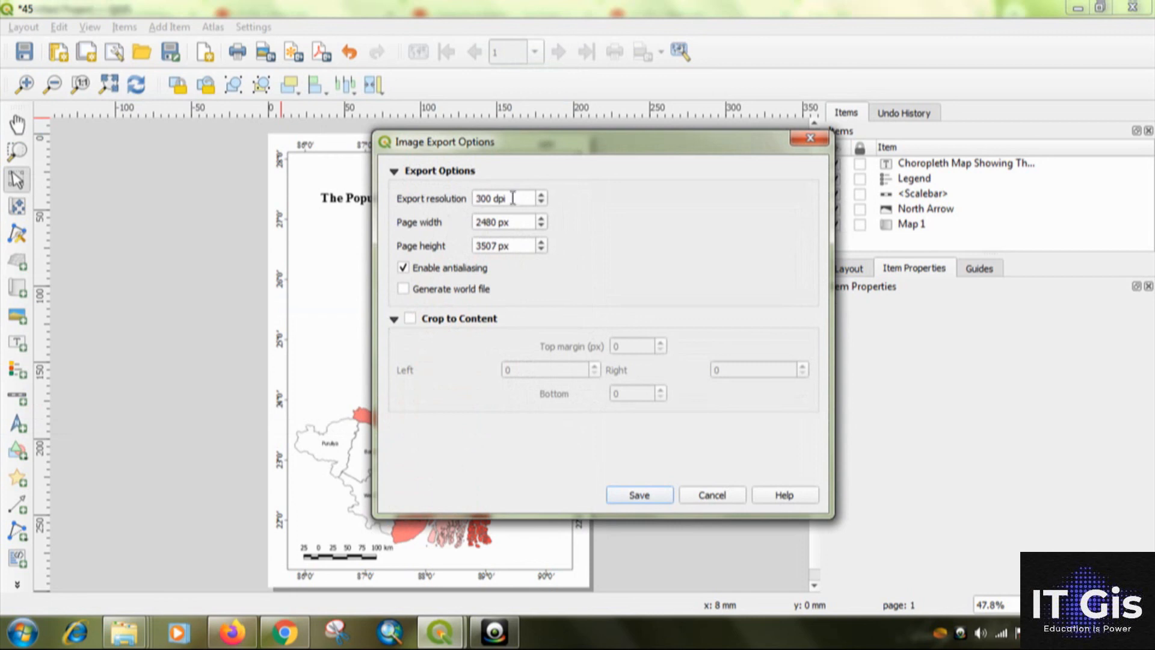
click(639, 497)
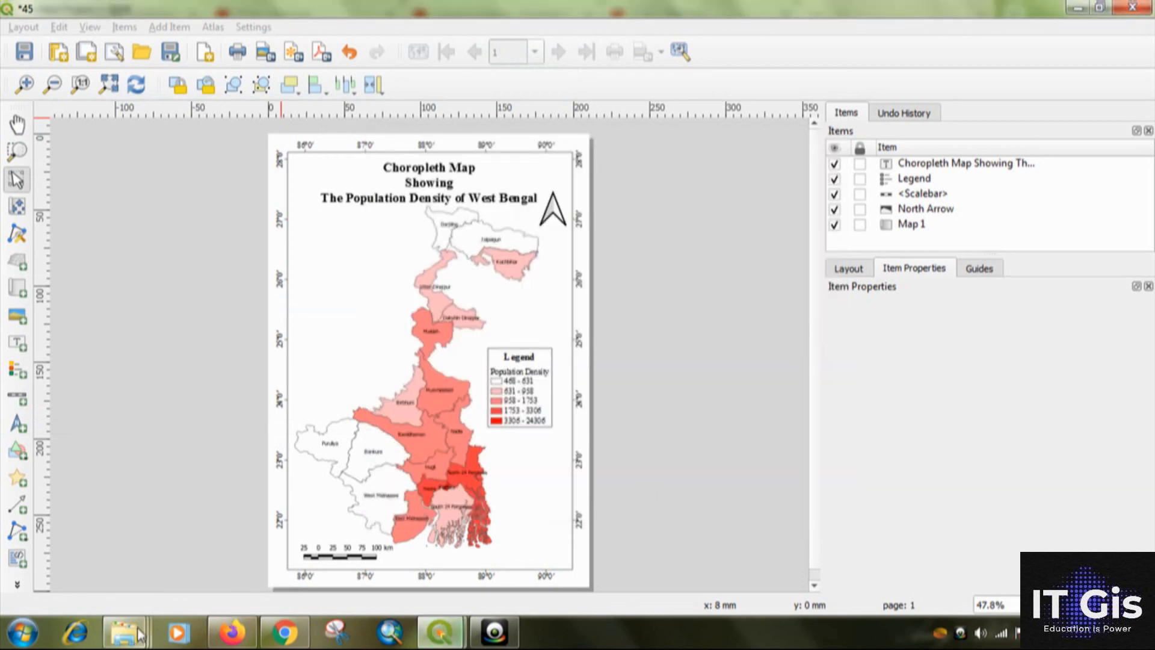
Step: Switch to Windows Explorer, open the exported WB image from D:\06. IT Gis in Windows Photo Viewer and examine the finished map
mouse_move(138, 634)
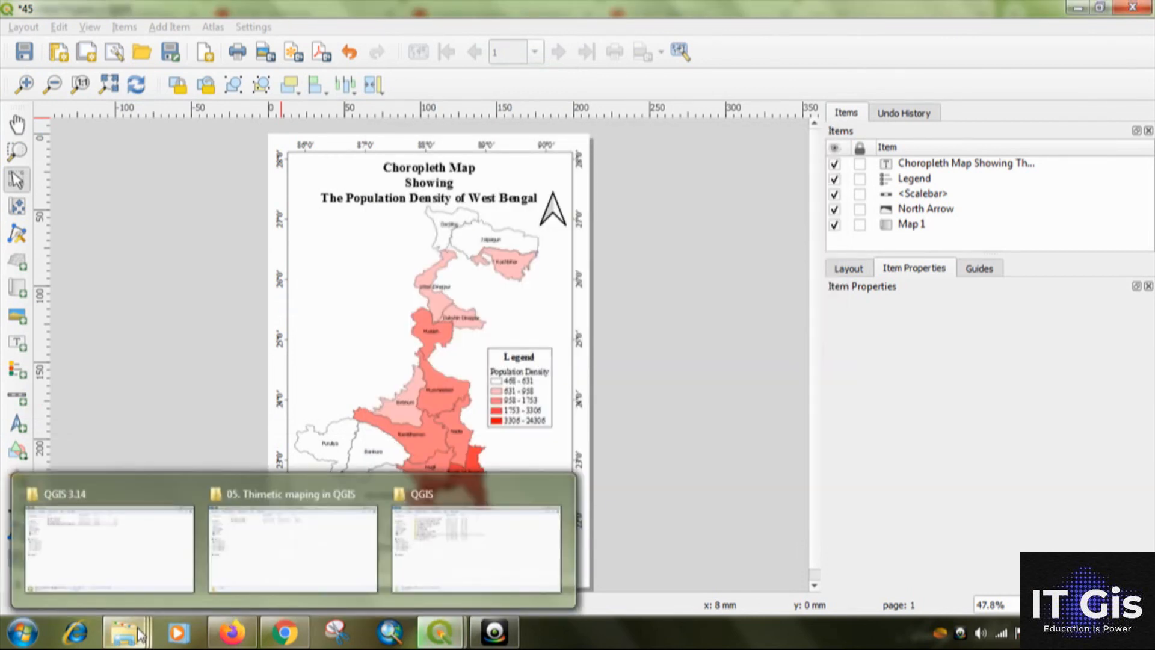
click(335, 546)
click(73, 286)
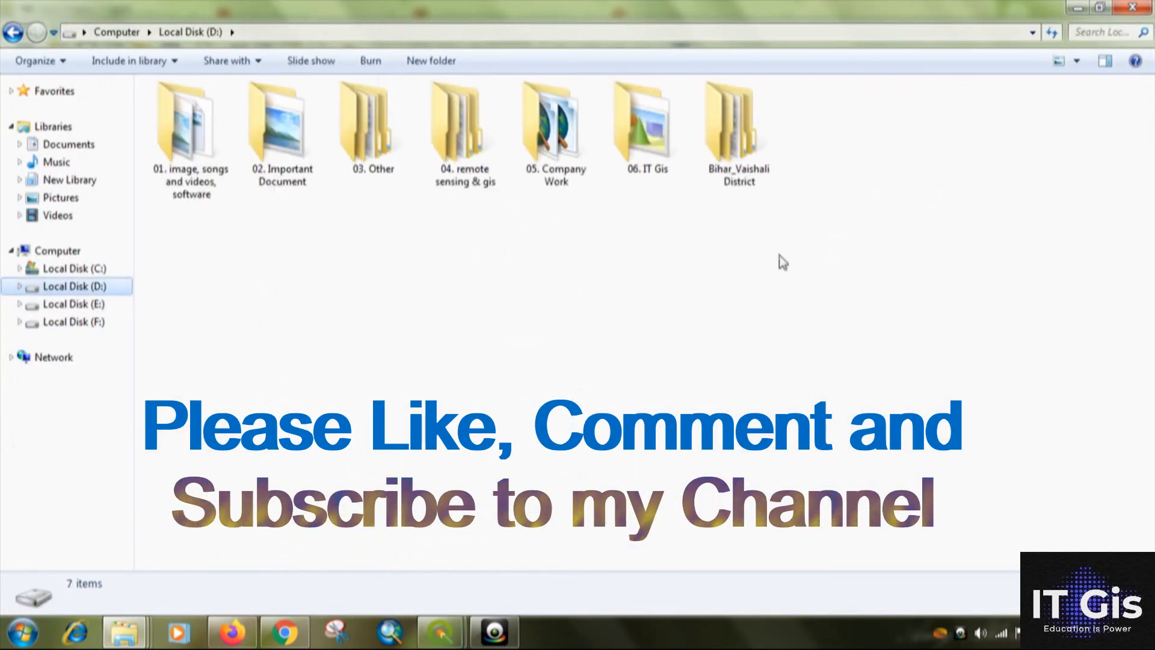
double_click(635, 164)
double_click(224, 233)
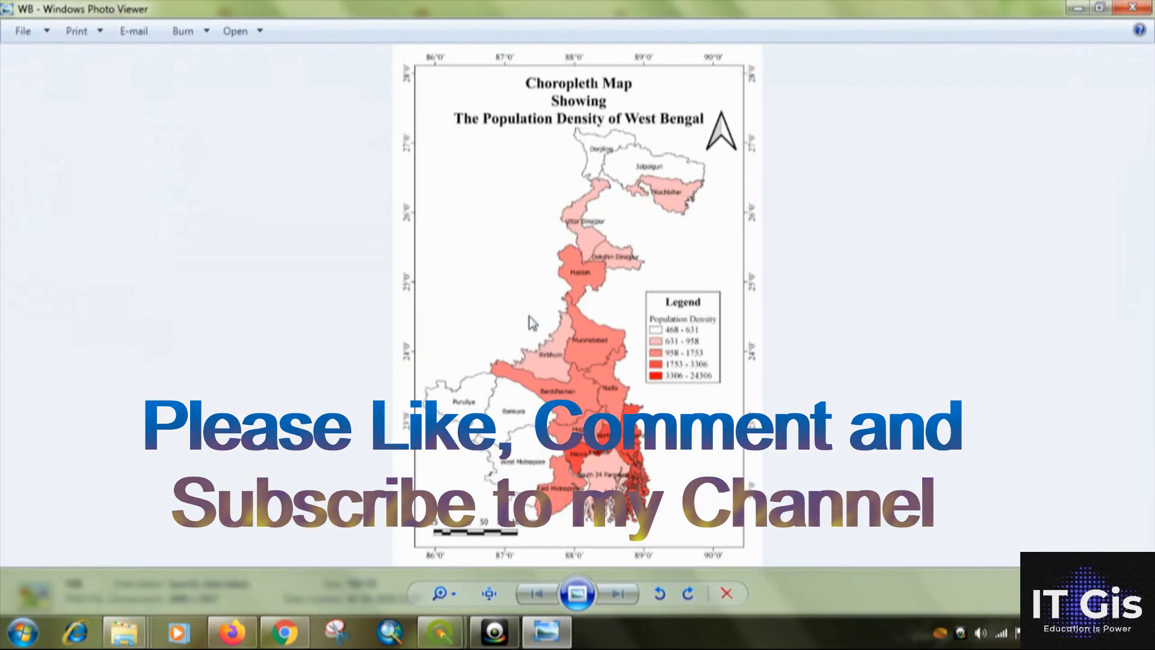
scroll(587, 188, up, 1)
scroll(607, 270, down, 1)
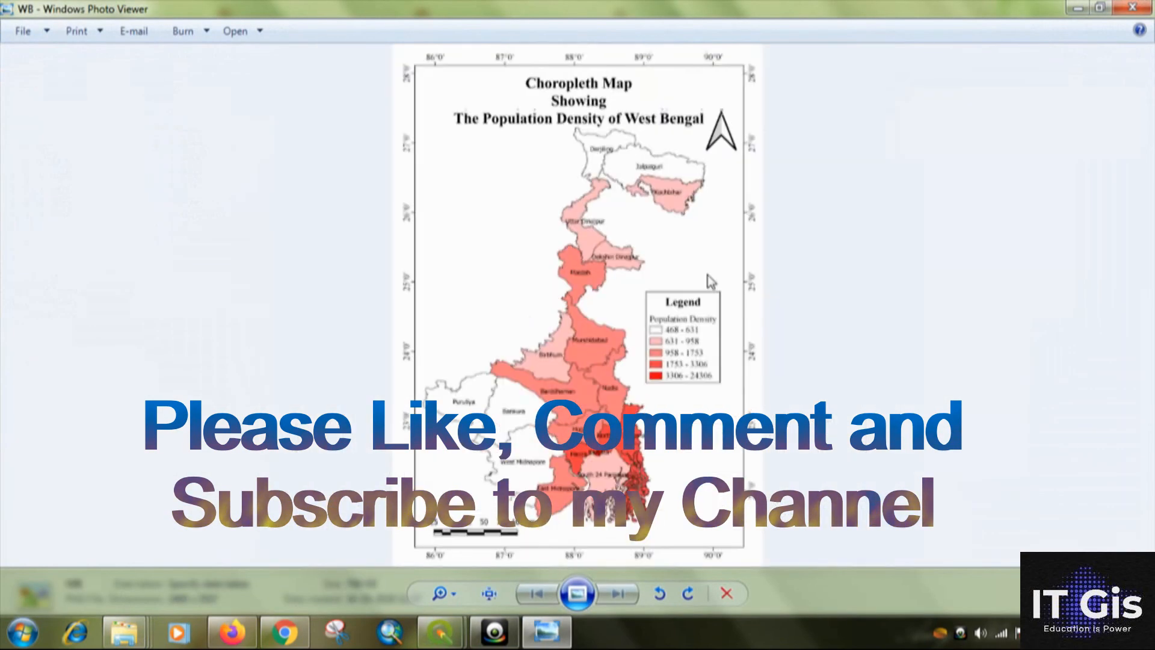
scroll(619, 328, up, 1)
scroll(616, 300, down, 1)
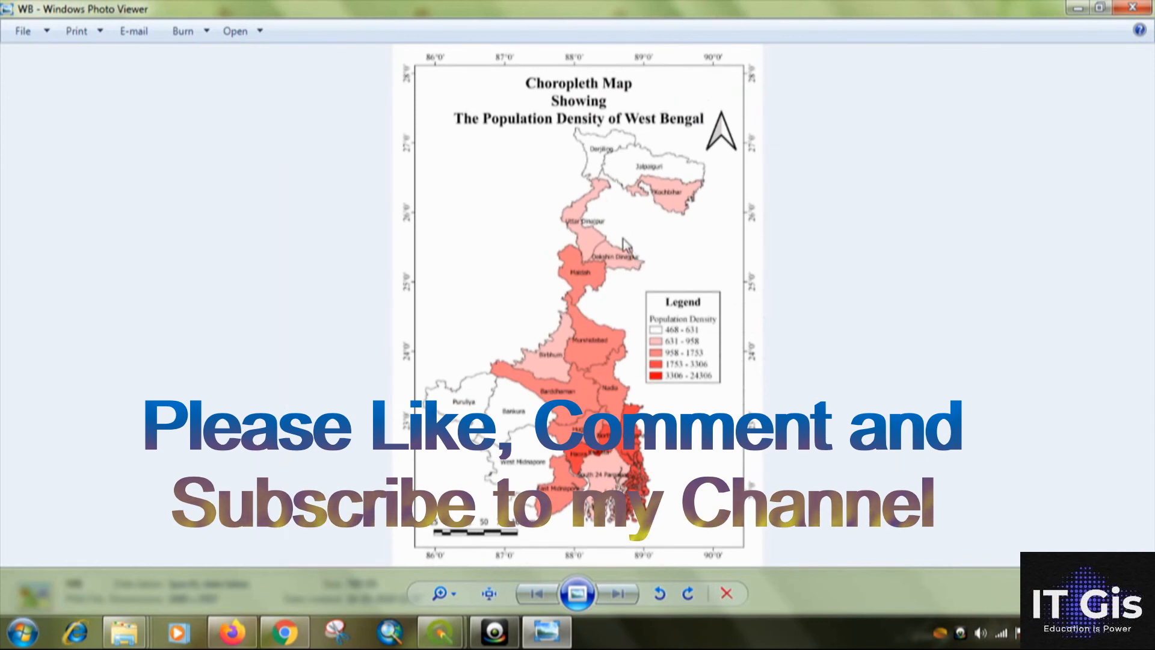
scroll(475, 192, up, 1)
scroll(605, 243, down, 1)
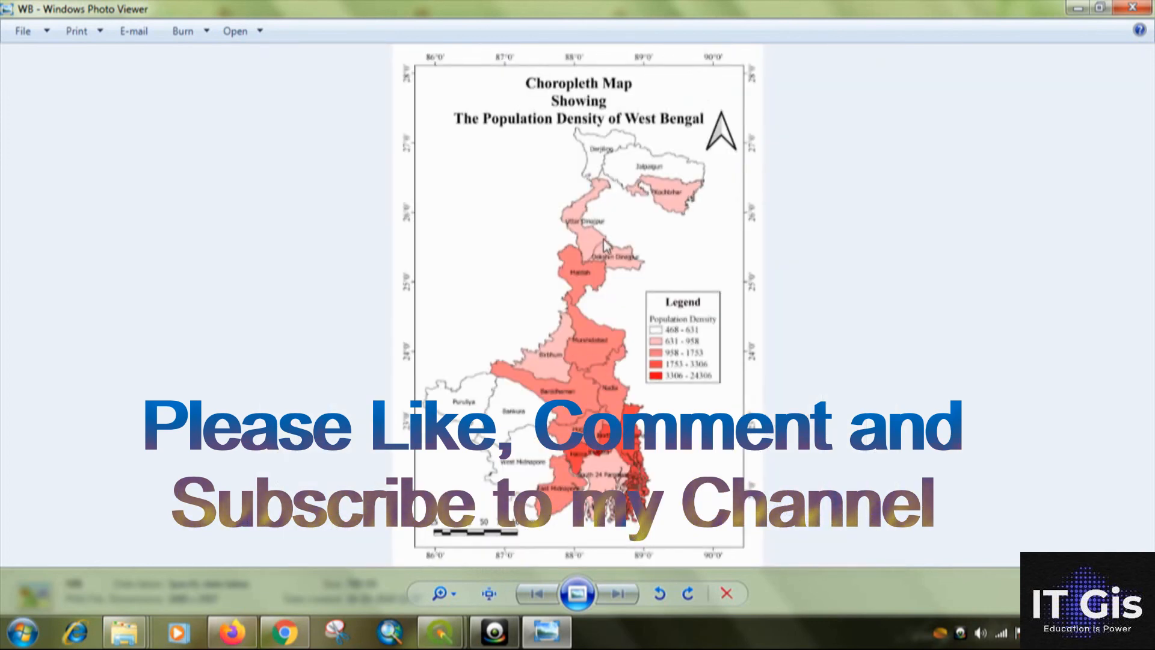